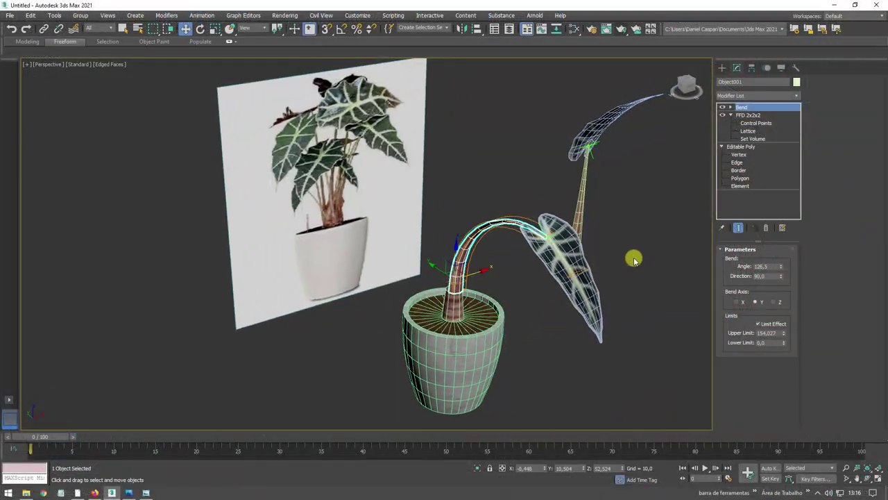
Step: Shift-drag the leaf and stem to make a copy beside the original
mouse_move(634, 259)
middle_mouse_down("alt")
mouse_move(599, 261)
mouse_move(589, 299)
mouse_move(603, 267)
middle_mouse_up("alt")
left_click(548, 153)
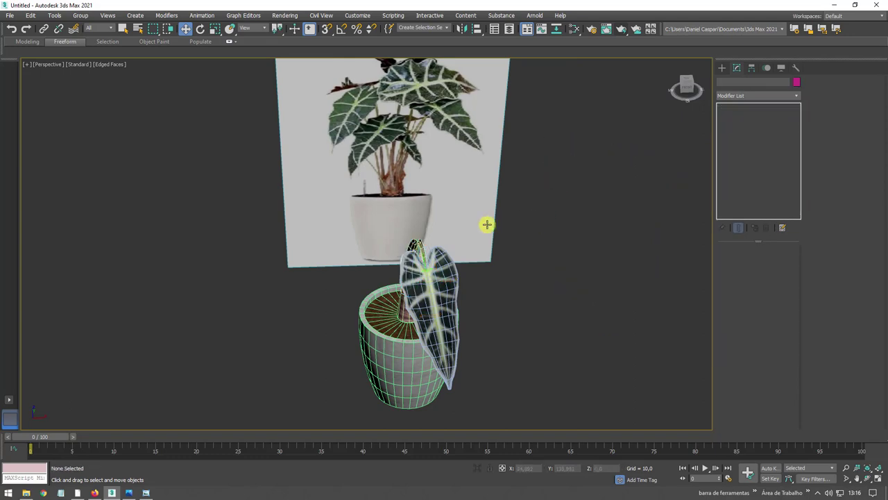
mouse_move(486, 224)
middle_mouse_down("alt")
mouse_move(520, 252)
mouse_move(452, 293)
mouse_move(501, 67)
middle_mouse_up("alt")
left_click_drag(501, 67, 634, 172)
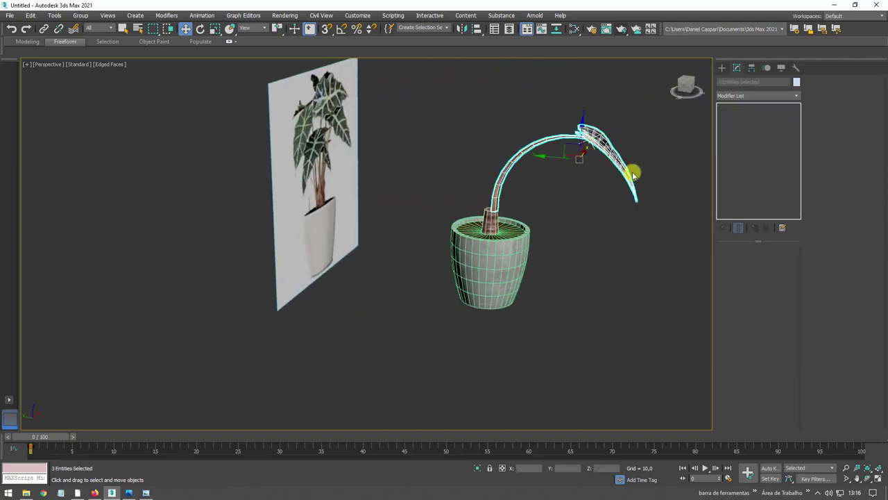
middle_click_drag(634, 172, 585, 183, "alt")
left_click_drag(608, 167, 645, 170, "shift")
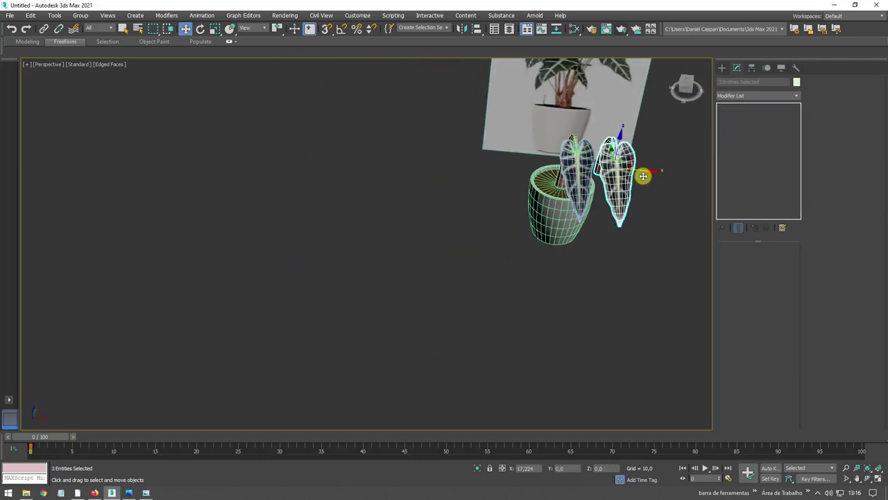
left_click(449, 286)
Step: Arch the copied stem by pulling its top FFD 2x2x2 control points down
mouse_move(581, 234)
middle_mouse_down("alt")
mouse_move(559, 217)
mouse_move(558, 177)
middle_mouse_up("alt")
left_click(601, 207)
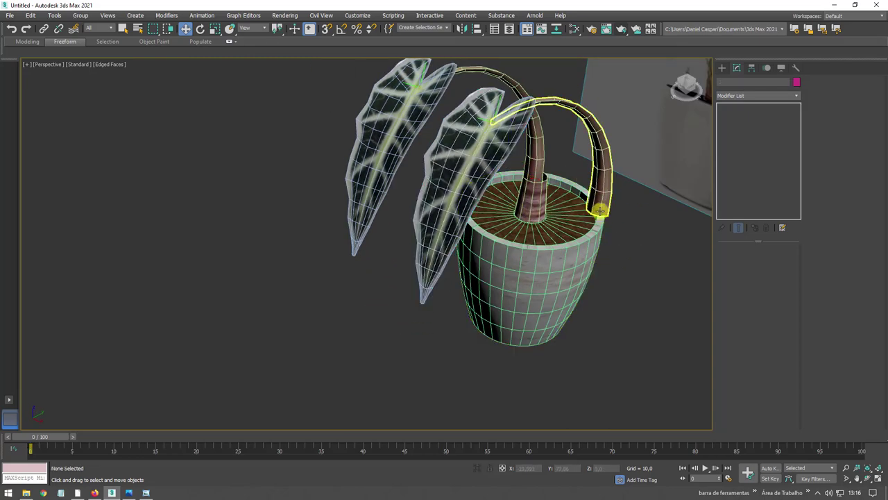
key("e")
mouse_move(603, 215)
middle_mouse_down("alt")
mouse_move(516, 272)
mouse_move(546, 286)
middle_mouse_up("alt")
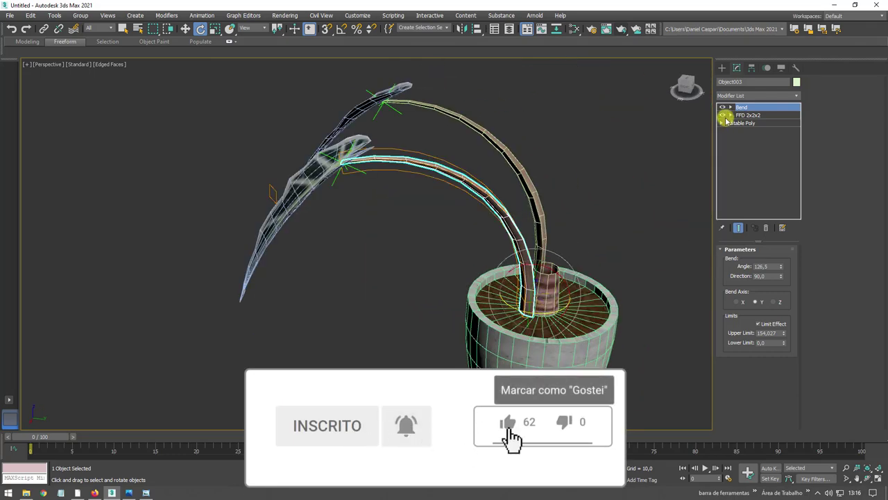
left_click(731, 115)
scroll(544, 188, "down", 4)
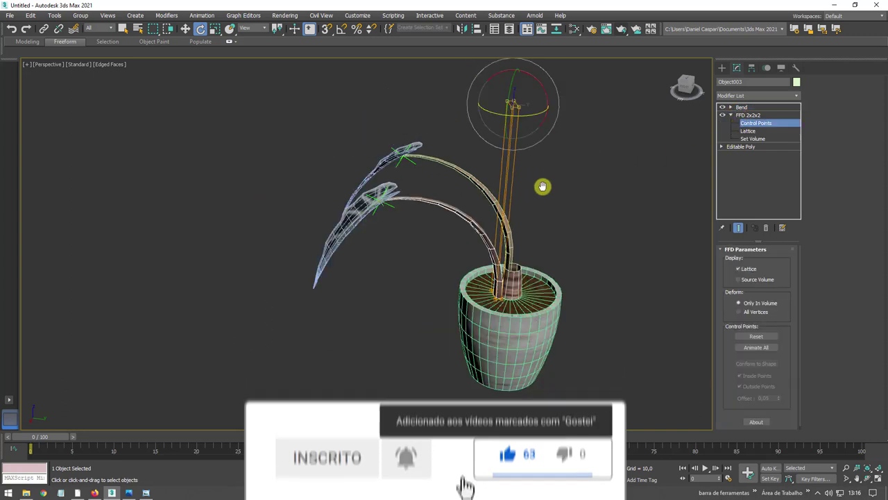
key("w")
left_click_drag(529, 103, 529, 125)
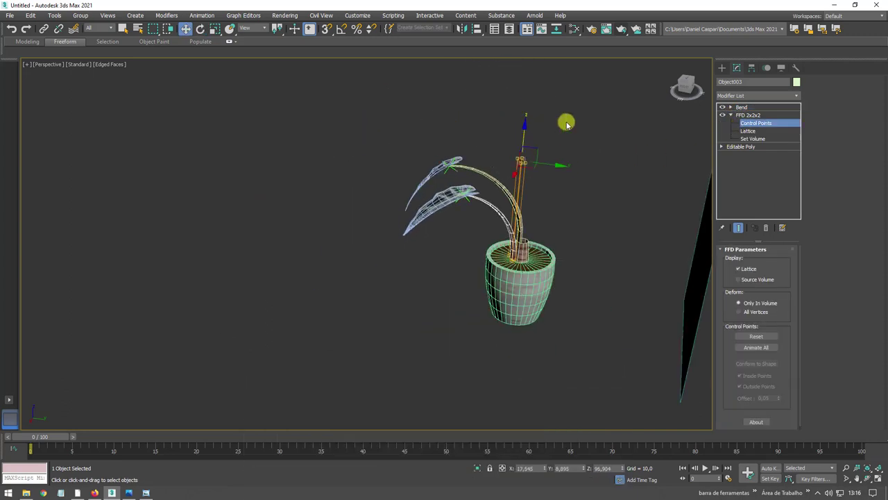
left_click(746, 115)
Step: Scale the copied leaf and tilt it upright in Local rotation coordinates
left_click(438, 199)
key("e")
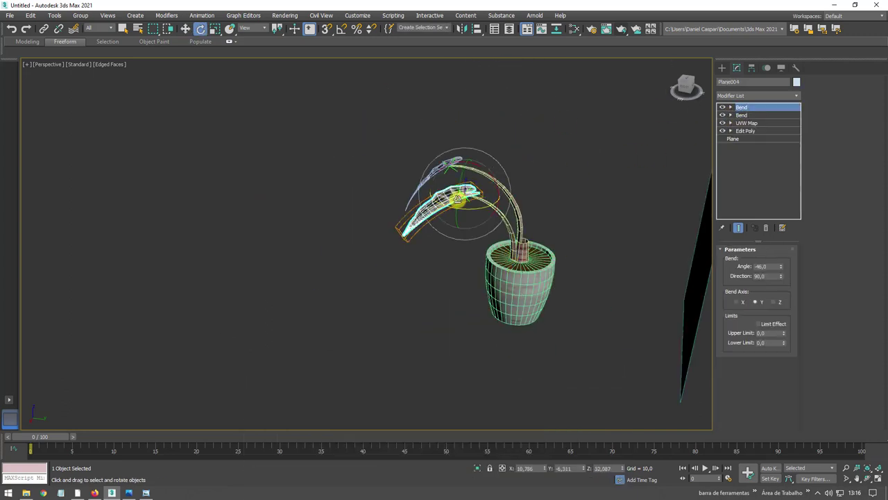
key("r")
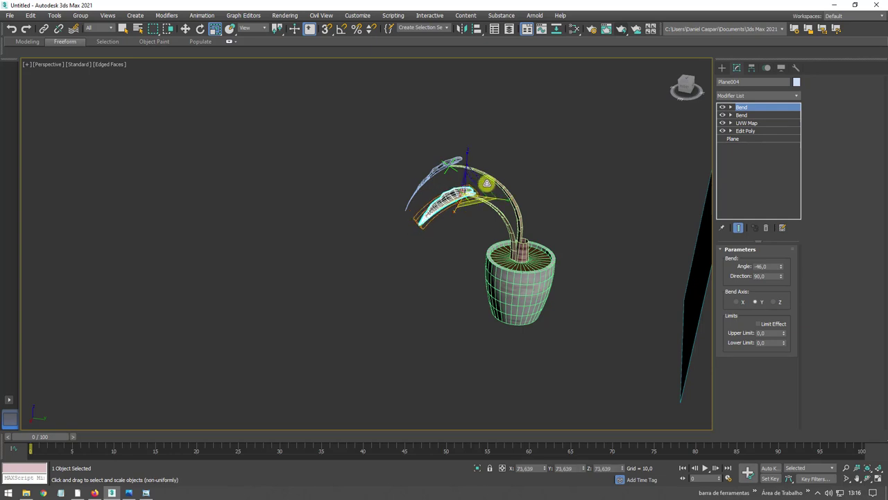
scroll(487, 183, "up", 4)
key("e")
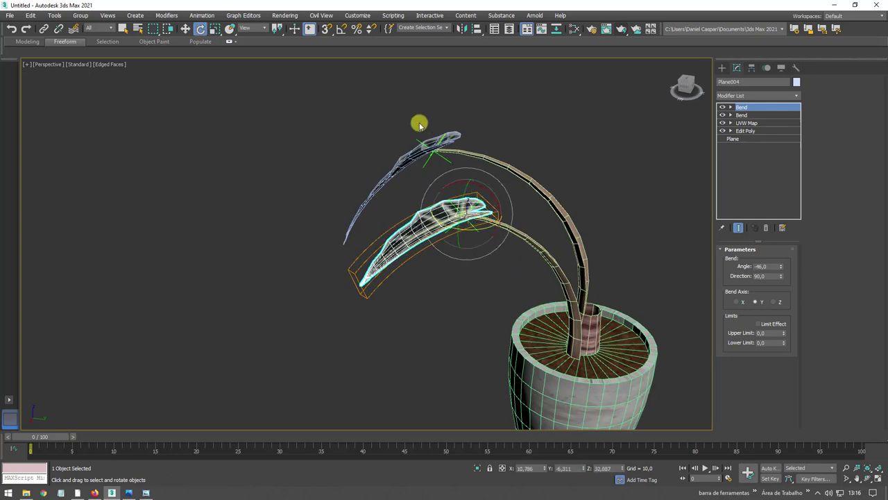
left_click(259, 30)
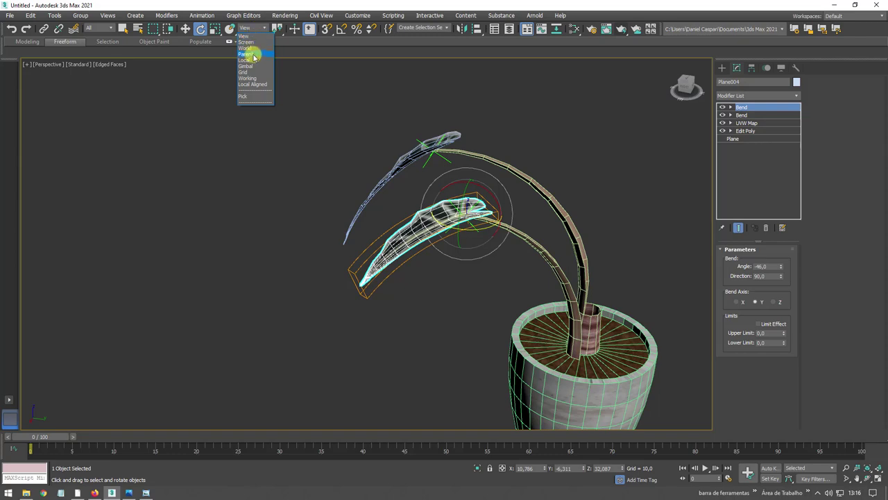
left_click(254, 61)
mouse_move(477, 183)
left_mouse_down()
mouse_move(452, 188)
mouse_move(520, 224)
left_mouse_up()
mouse_move(520, 225)
middle_mouse_down("alt")
mouse_move(539, 175)
mouse_move(539, 210)
mouse_move(563, 229)
mouse_move(515, 169)
middle_mouse_up("alt")
left_click(539, 210)
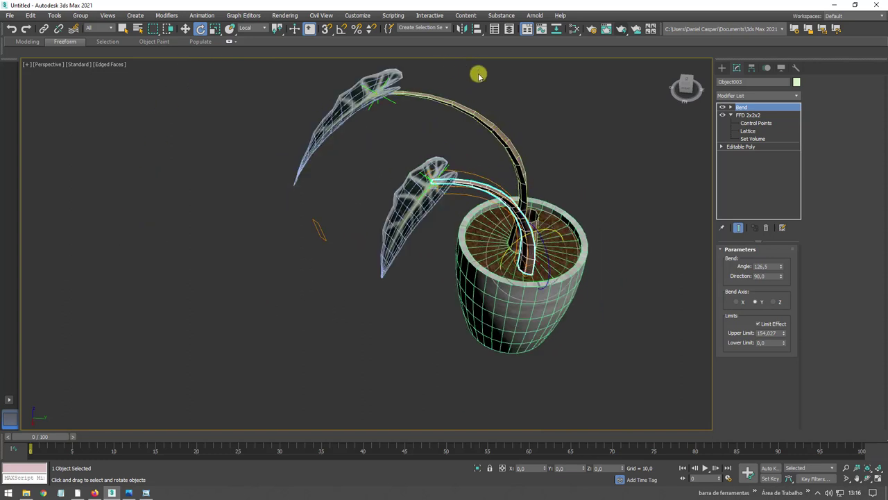
Step: Align the second stem's pivot to the trunk's pivot and nudge it down on Z
left_click(477, 30)
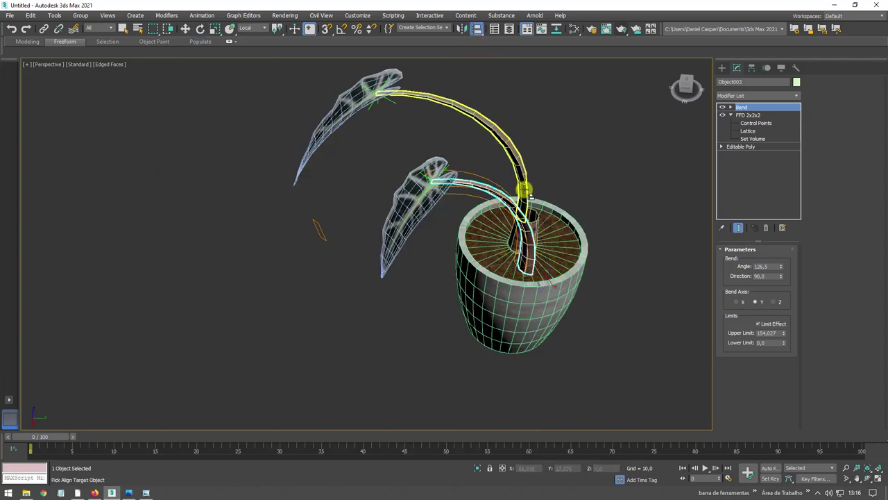
left_click(524, 189)
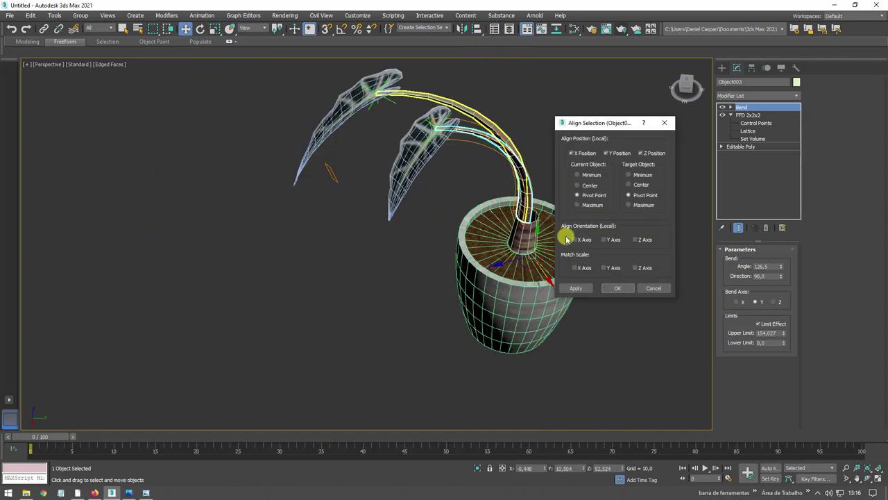
left_click(620, 288)
mouse_move(551, 204)
middle_mouse_down("alt")
mouse_move(539, 204)
mouse_move(536, 220)
middle_mouse_up("alt")
scroll(539, 204, "up", 5)
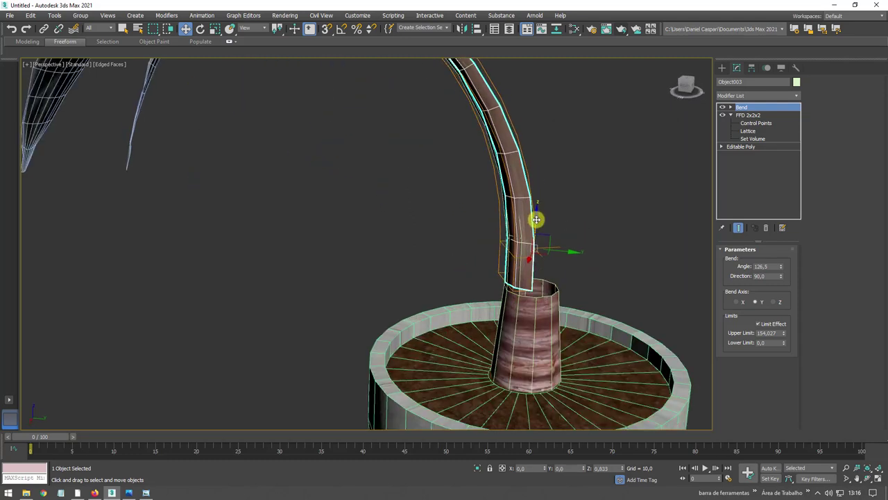
left_click_drag(536, 219, 538, 250)
Step: Scale the stem slightly shorter and select the leaf-and-stem set for copying
key("r")
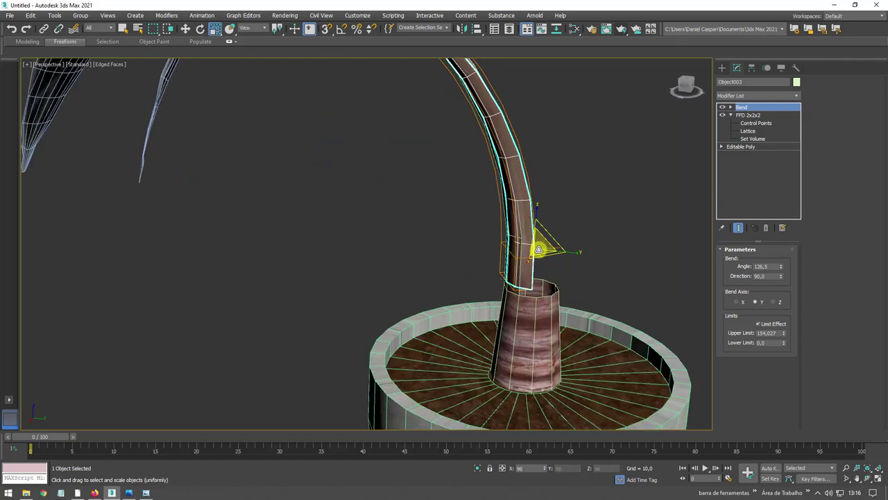
mouse_move(540, 247)
middle_mouse_down("alt")
mouse_move(585, 228)
mouse_move(595, 233)
mouse_move(512, 238)
middle_mouse_up("alt")
scroll(512, 238, "down", 5)
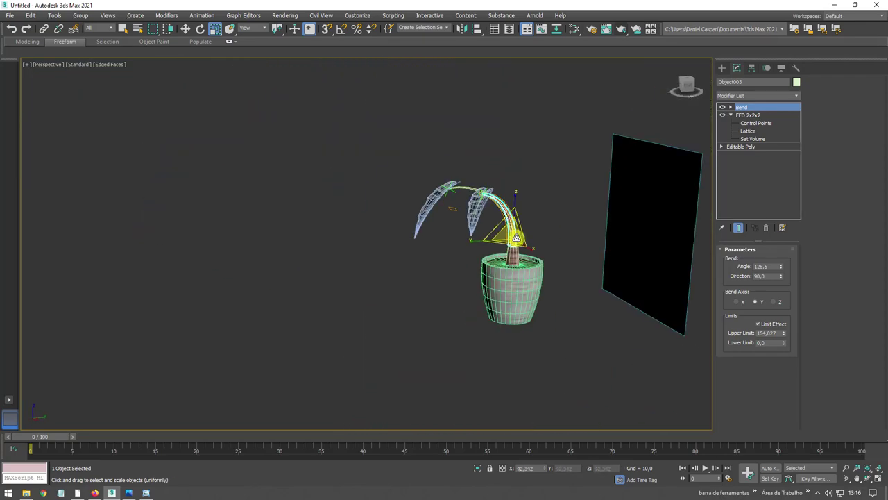
scroll(510, 238, "up", 2)
scroll(507, 238, "up", 2)
mouse_move(492, 207)
middle_mouse_down("alt")
mouse_move(507, 194)
mouse_move(521, 212)
mouse_move(345, 113)
middle_mouse_up("alt")
mouse_move(411, 189)
left_mouse_down()
mouse_move(419, 184)
mouse_move(576, 264)
left_mouse_up()
scroll(451, 198, "down", 4)
Step: Clone the leaf set aside and reduce the new stem's Bend Angle to 50
key("w")
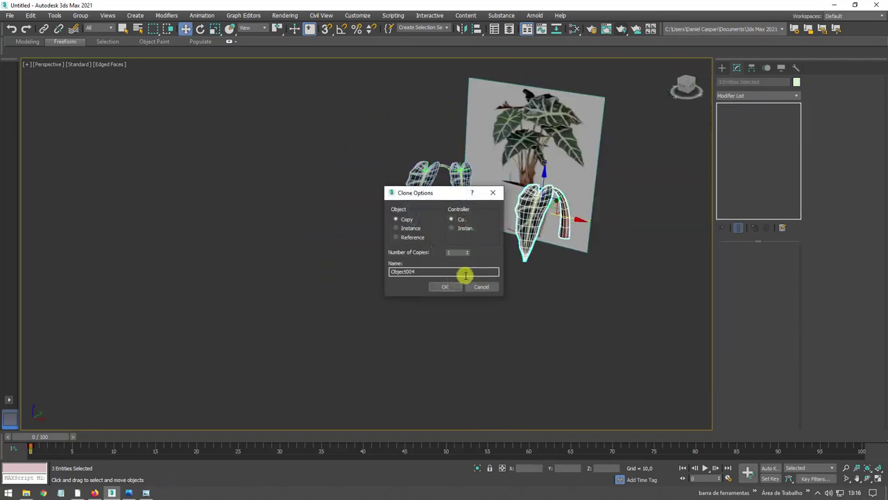
key("Return")
mouse_move(502, 266)
middle_mouse_down("alt")
mouse_move(544, 242)
mouse_move(458, 259)
mouse_move(486, 260)
middle_mouse_up("alt")
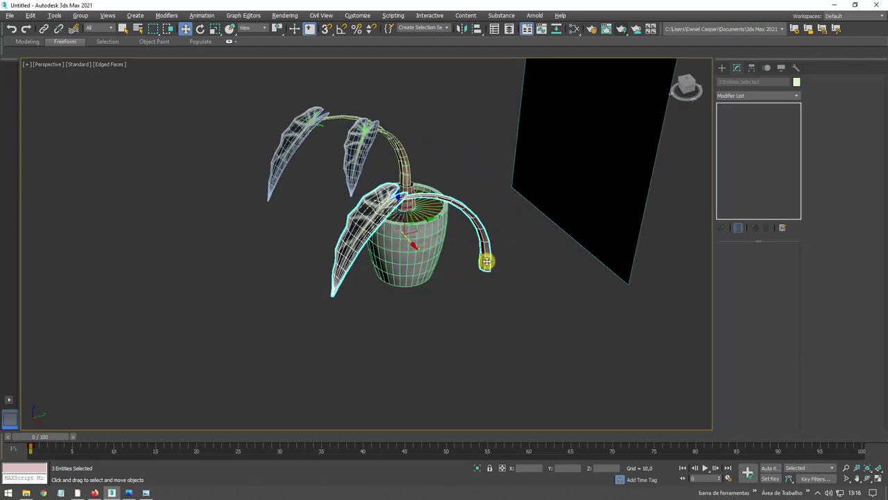
left_click(486, 259)
left_click_drag(782, 271, 785, 343)
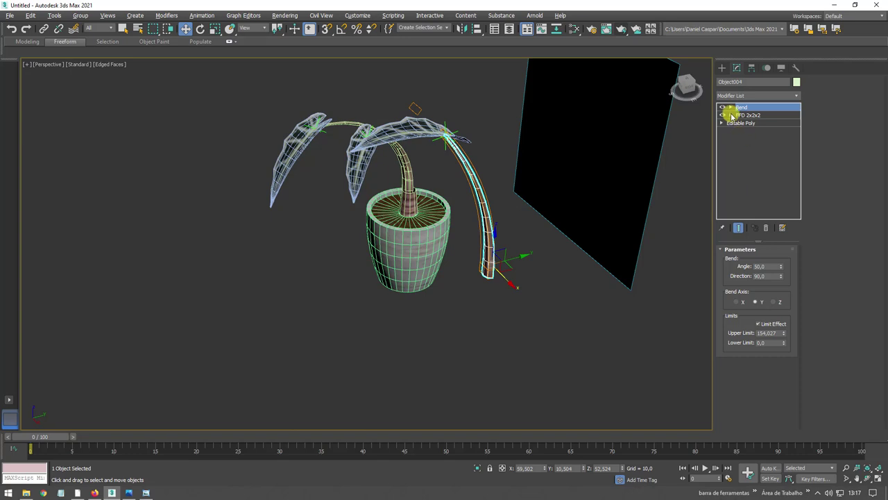
Step: Droop the new stem by lowering its top FFD control points, and shrink its leaf
left_click(748, 123)
left_click_drag(498, 82, 501, 132)
left_click(750, 109)
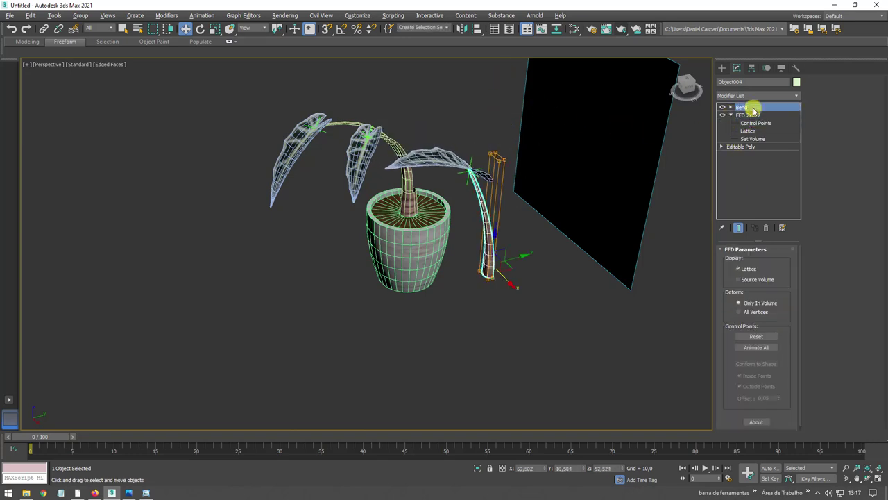
left_click(453, 156)
key("e")
key("r")
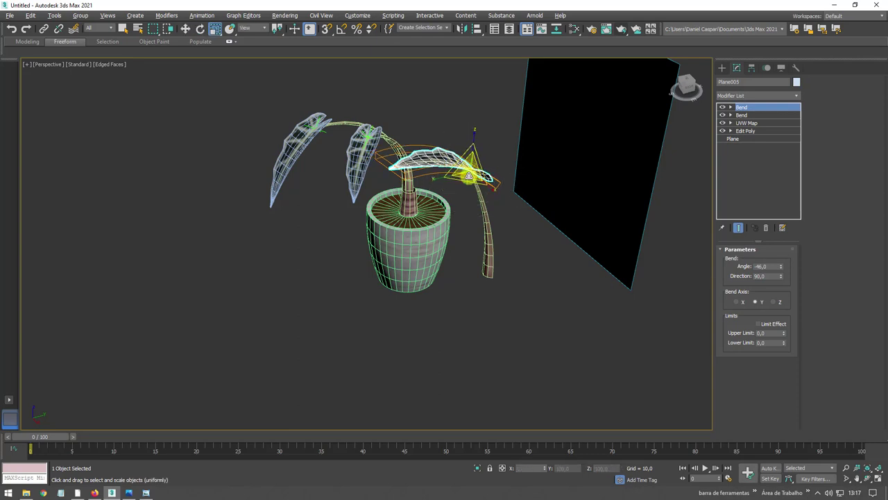
left_click_drag(473, 167, 469, 182)
key("e")
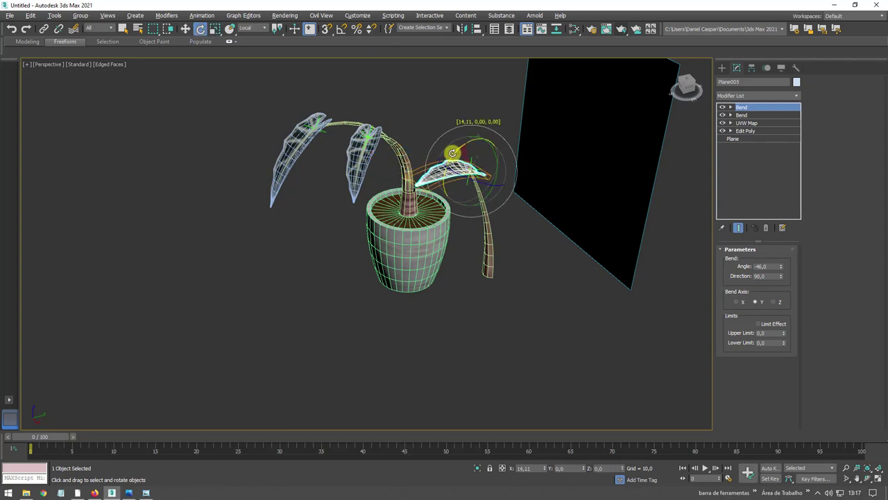
Step: Select the third leaf and its stem for another copy
left_click(497, 255)
middle_click_drag(536, 300, 548, 330, "alt")
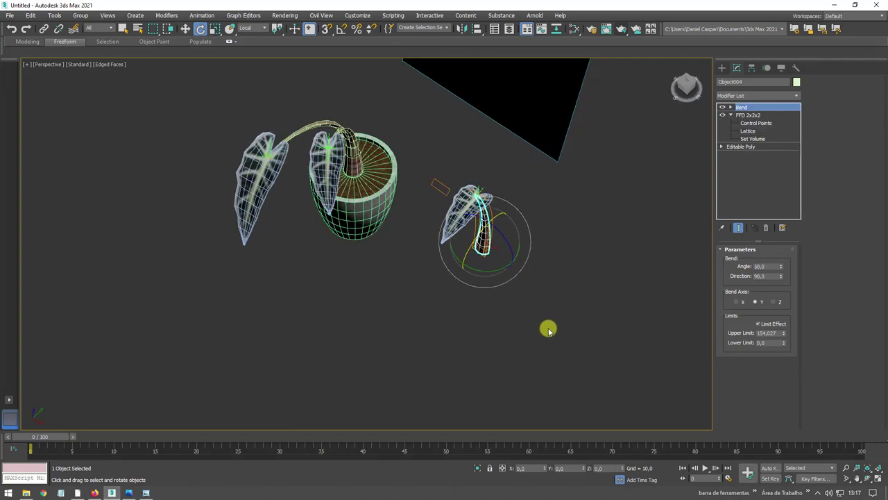
key("w")
mouse_move(456, 188)
left_mouse_down()
mouse_move(510, 244)
mouse_move(592, 299)
left_mouse_up()
Step: Place another leaf-stem copy and shrink the newest stem together with its leaf
left_click(450, 285)
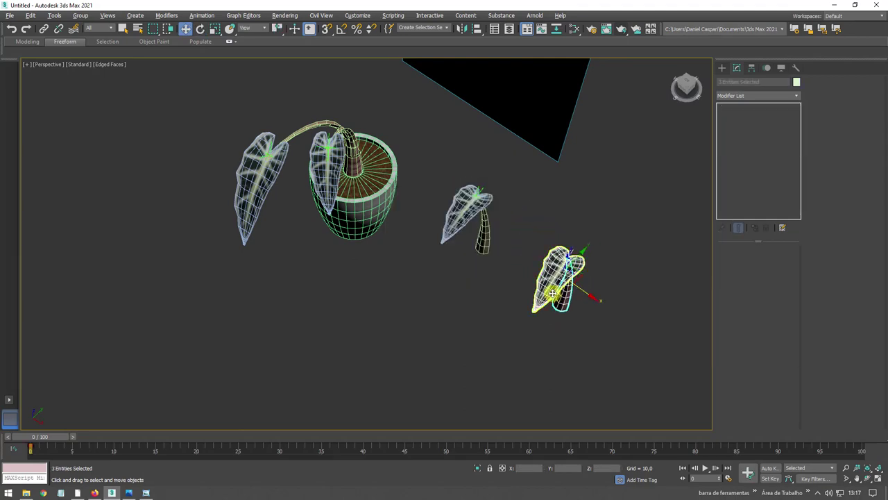
middle_click_drag(553, 293, 595, 307, "alt")
left_click(578, 319)
scroll(601, 305, "up", 3)
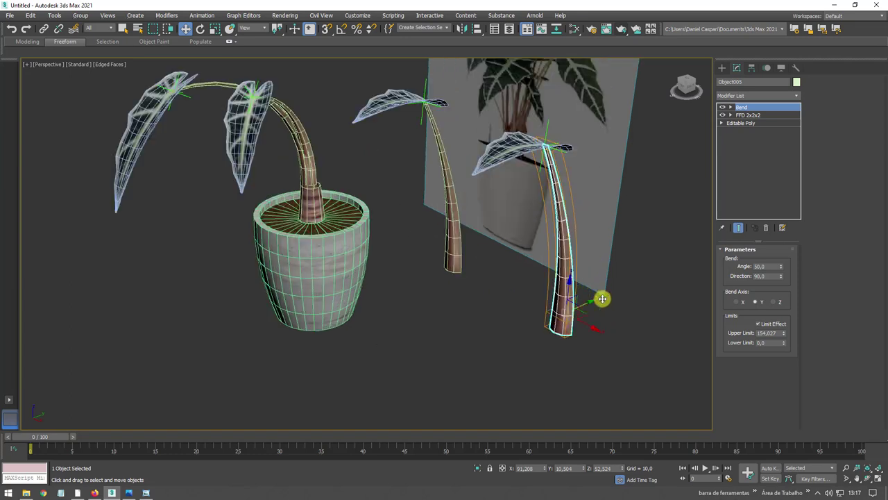
key("e")
key("r")
left_click_drag(567, 310, 570, 320)
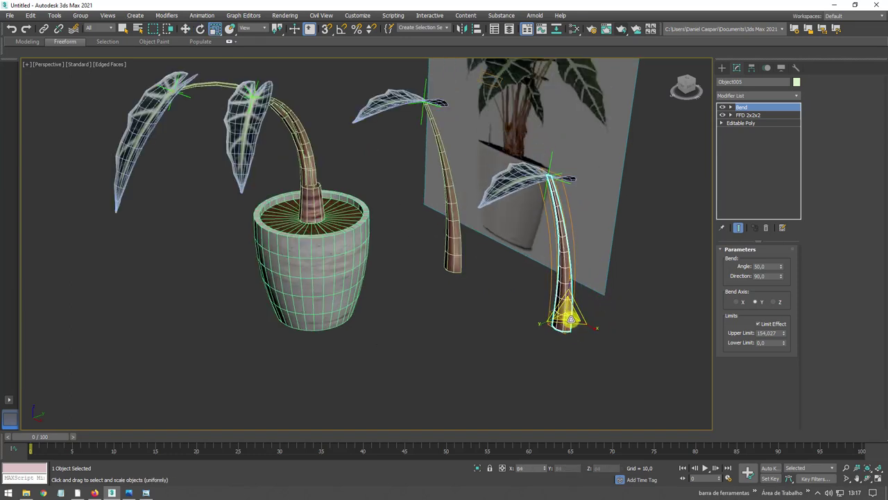
Step: Raise the middle stem's Bend Angle to 89.5 and tilt the right leaf about 9 degrees
left_click(535, 174)
key("e")
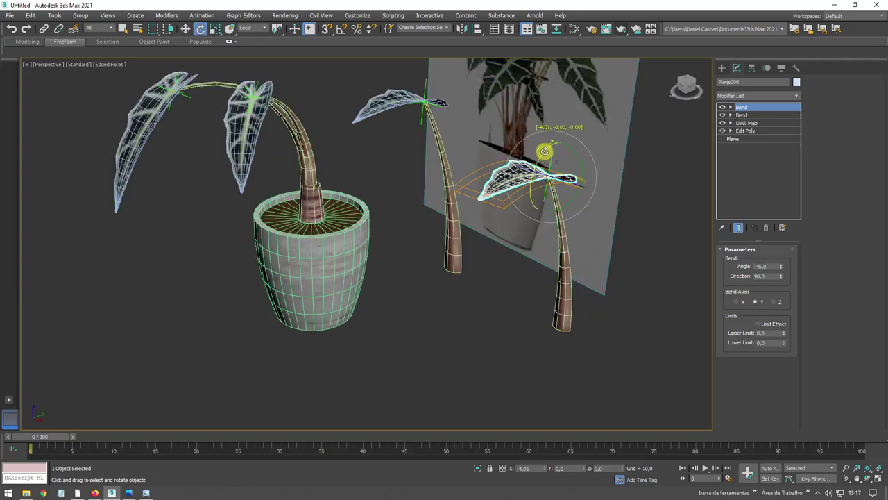
left_click(565, 293)
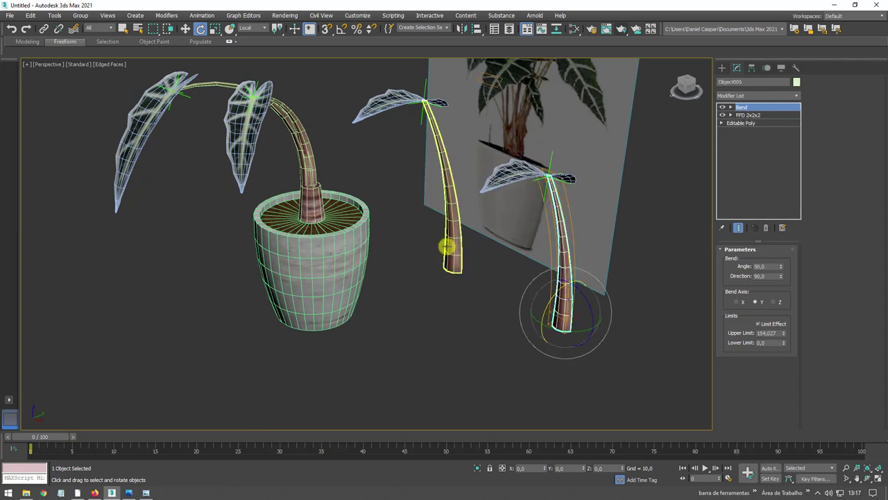
left_click(447, 246)
left_click_drag(781, 266, 780, 229)
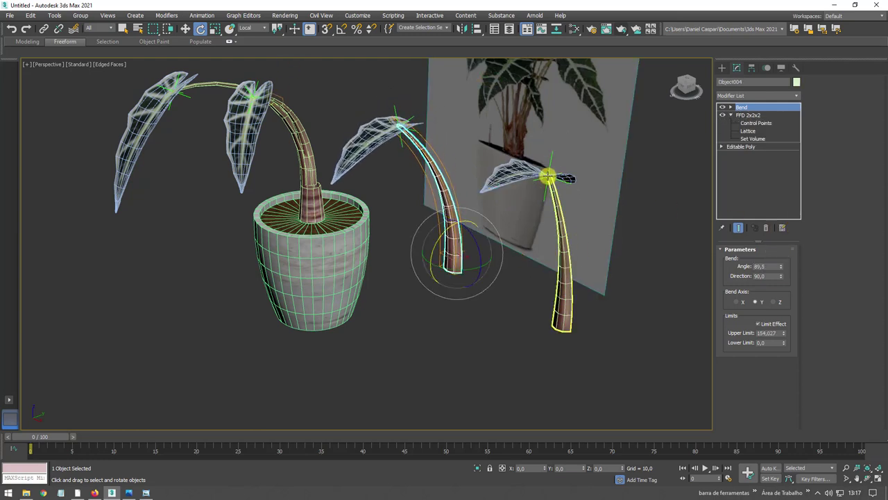
left_click(531, 167)
left_click_drag(540, 158, 531, 164)
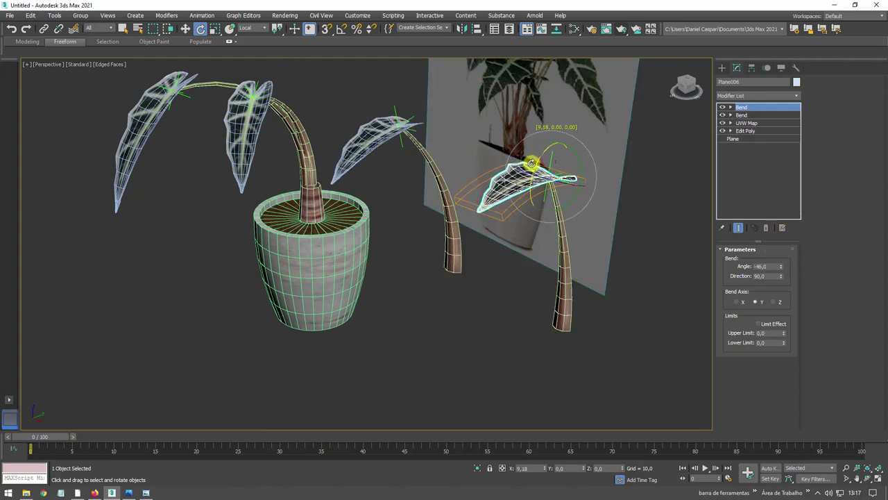
mouse_move(555, 187)
middle_mouse_down("alt")
mouse_move(595, 199)
mouse_move(565, 209)
middle_mouse_up("alt")
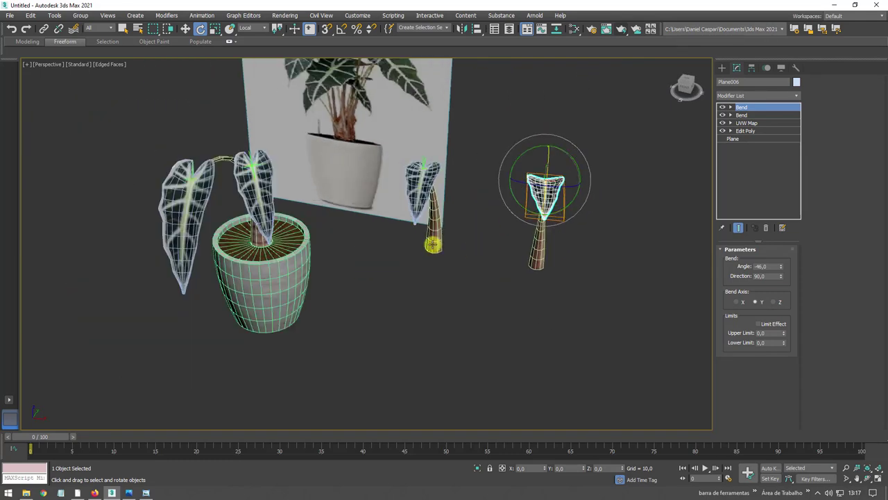
middle_click_drag(432, 244, 552, 244, "alt")
Step: Align the middle stem to the pot's centre and rotate it so its leaf swings left
left_click(555, 239)
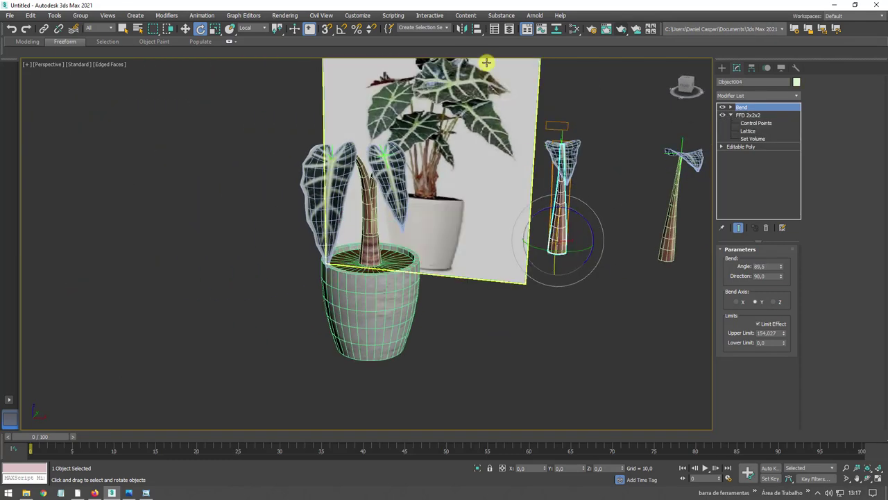
left_click(478, 31)
left_click(372, 251)
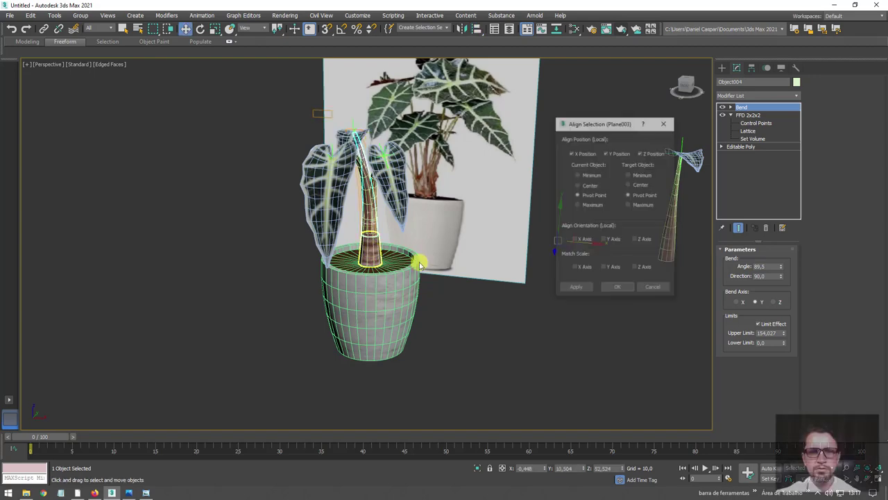
left_click(610, 289)
mouse_move(411, 206)
middle_mouse_down("alt")
mouse_move(430, 250)
mouse_move(476, 254)
middle_mouse_up("alt")
key("e")
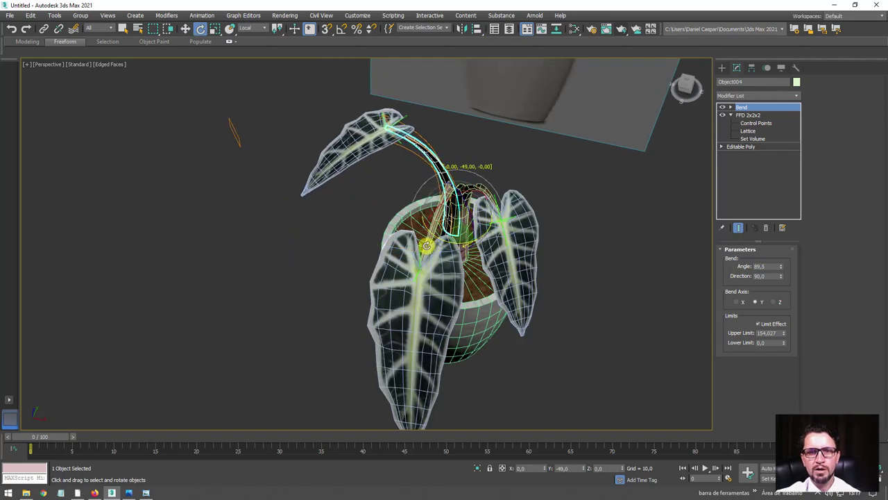
left_click_drag(476, 240, 430, 246)
mouse_move(476, 243)
middle_mouse_down("alt")
mouse_move(619, 282)
mouse_move(573, 222)
mouse_move(453, 250)
mouse_move(522, 219)
middle_mouse_up("alt")
Step: Clone the spare right-hand leaf stem as an independent Copy
left_click_drag(495, 91, 495, 91)
key("w")
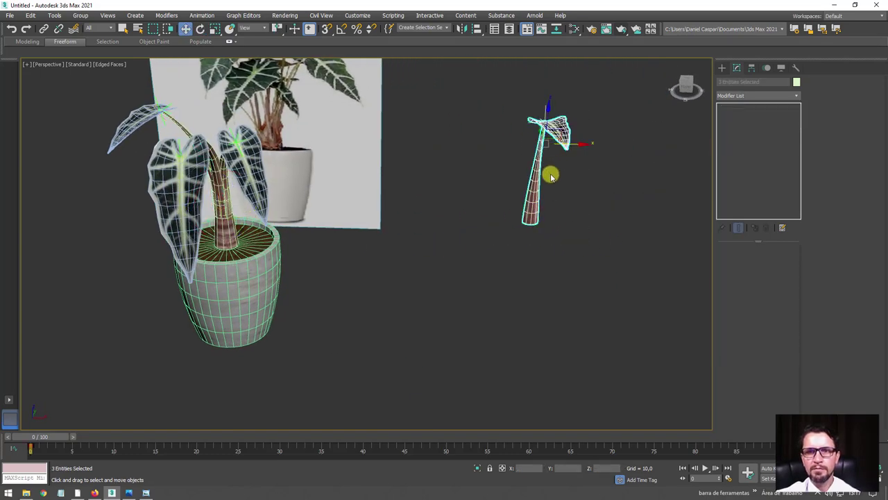
left_click_drag(575, 143, 647, 144, "shift")
left_click(449, 281)
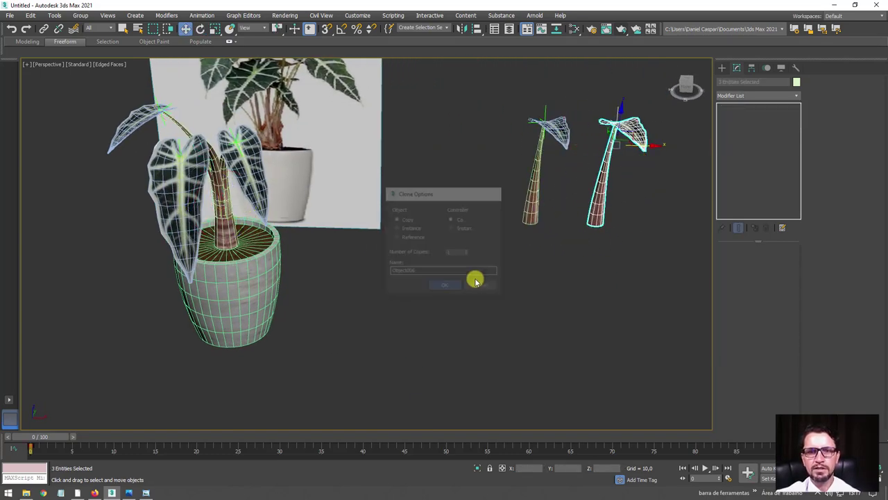
Step: Align the left stem to the pot's centre and tilt it so its leaf leans right
left_click(529, 211)
scroll(281, 183, "up", 1)
scroll(271, 200, "up", 1)
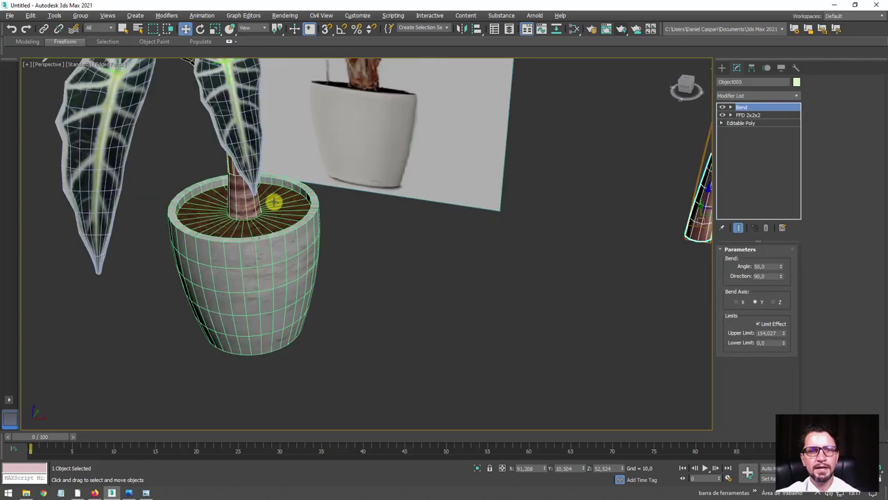
middle_click_drag(271, 200, 451, 174)
left_click(445, 144)
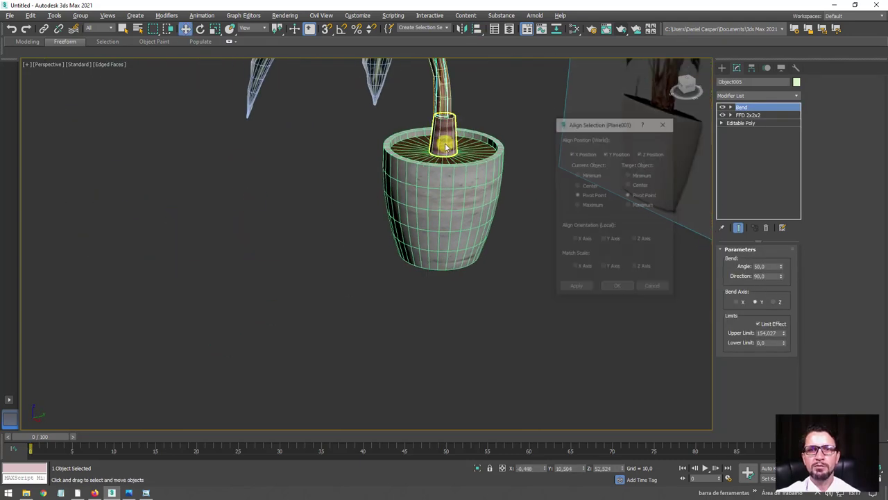
left_click(619, 288)
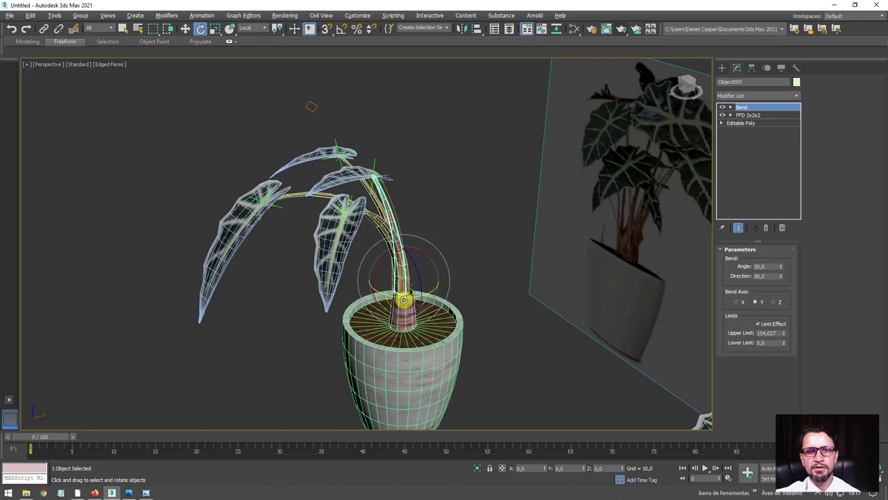
left_click_drag(403, 299, 478, 294)
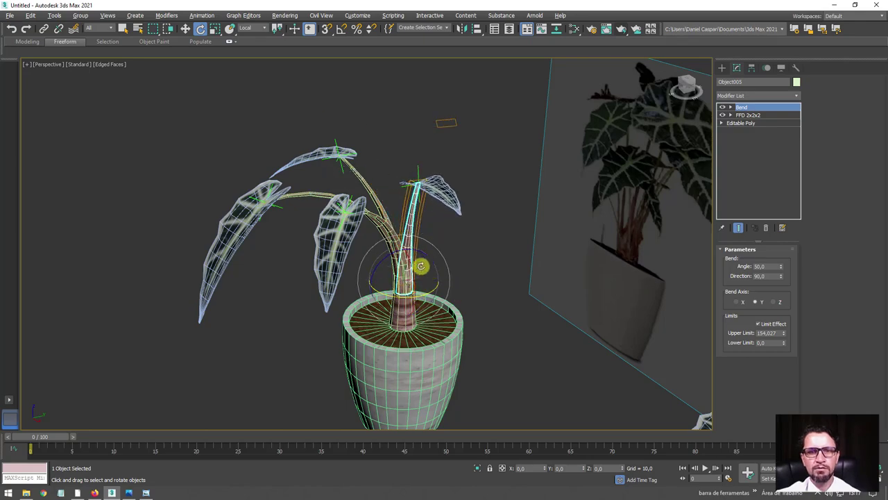
Step: Shift-drag the spare right-hand leaf stem to set up a 4-copy clone
mouse_move(420, 265)
middle_mouse_down("alt")
mouse_move(462, 267)
mouse_move(399, 275)
mouse_move(379, 264)
mouse_move(428, 273)
mouse_move(424, 292)
mouse_move(446, 283)
mouse_move(456, 238)
mouse_move(511, 244)
mouse_move(474, 238)
middle_mouse_up("alt")
left_click(425, 291)
key("r")
scroll(418, 272, "up", 5)
scroll(410, 250, "down", 3)
scroll(413, 271, "down", 3)
scroll(456, 238, "down", 3)
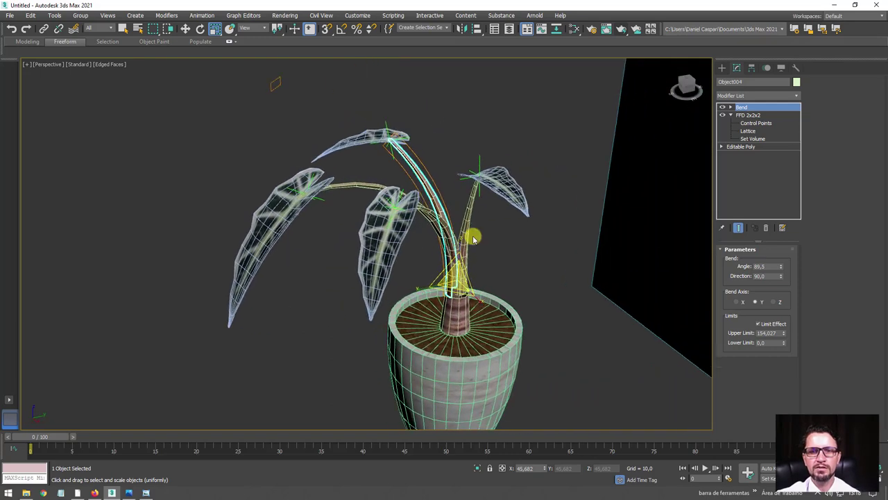
scroll(474, 238, "down", 5)
middle_click_drag(543, 263, 444, 297, "alt")
left_click_drag(500, 178, 606, 306)
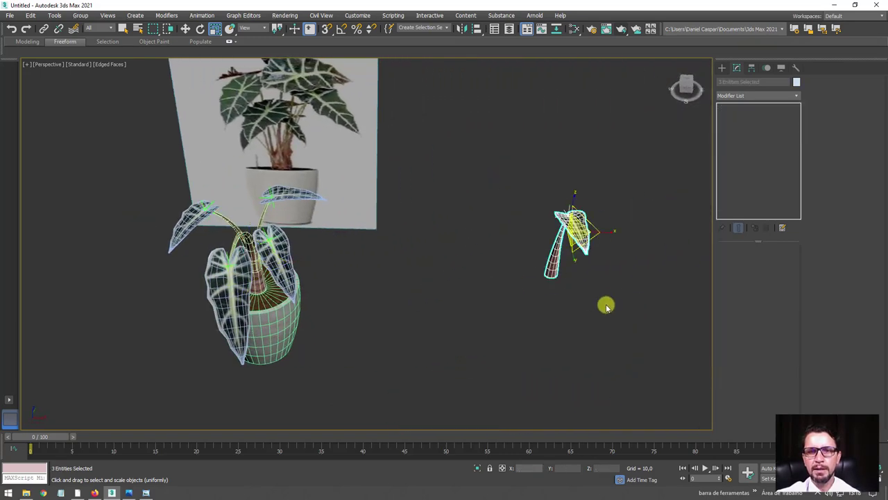
left_click_drag(598, 234, 498, 248, "shift")
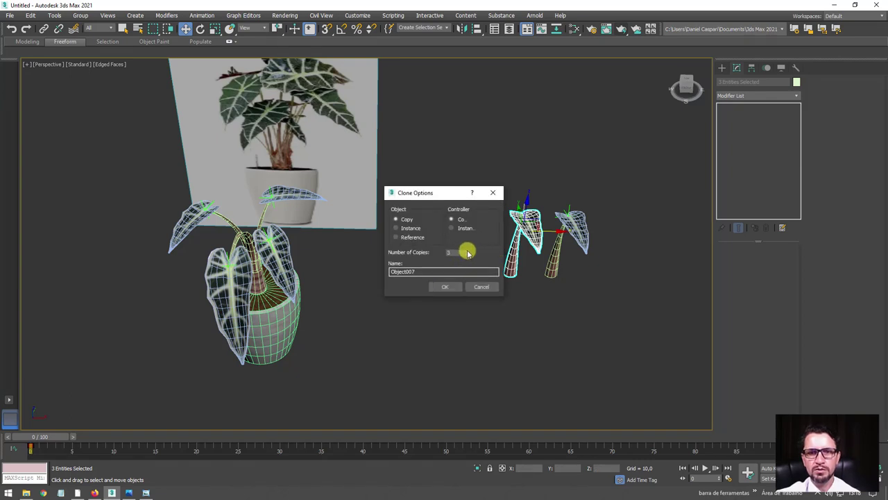
Step: Make four copies of the spare leaf stem and scale the first one's X and Y to 75%
left_click(447, 284)
middle_click_drag(448, 284, 378, 271, "alt")
left_click(383, 278)
scroll(383, 278, "up", 4)
key("r")
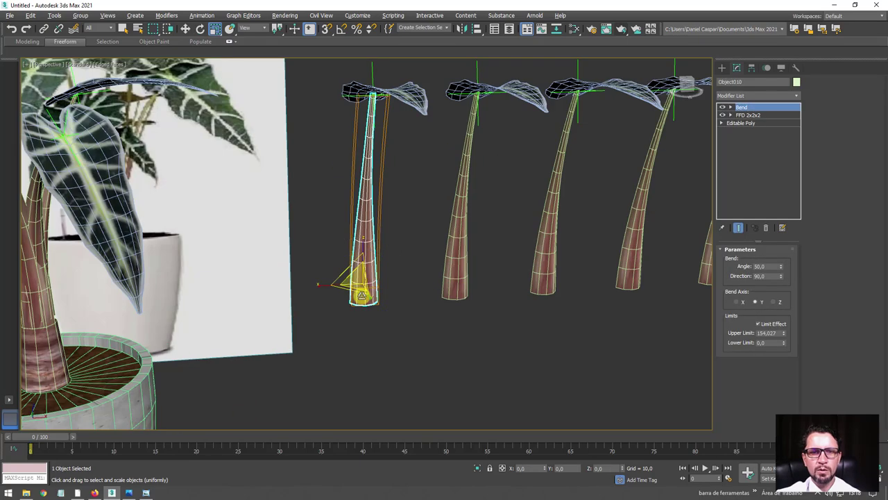
key("r")
left_click_drag(352, 294, 366, 289)
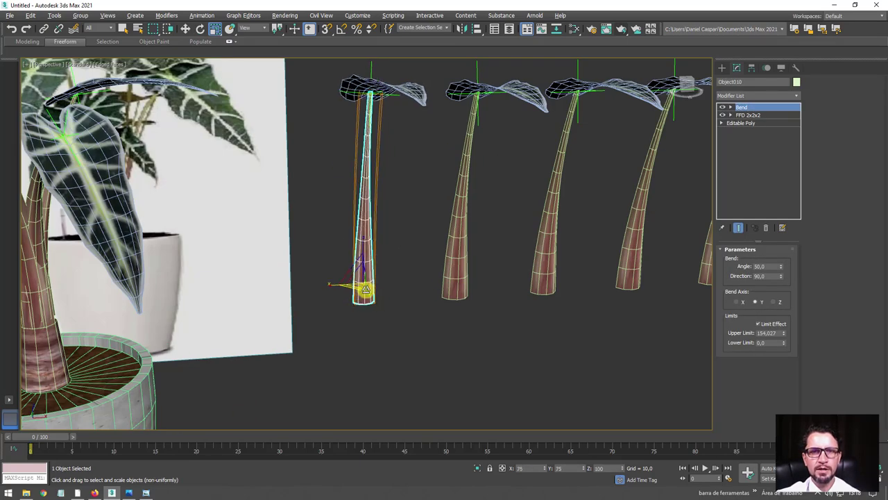
scroll(365, 289, "down", 5)
middle_click_drag(358, 267, 292, 241, "alt")
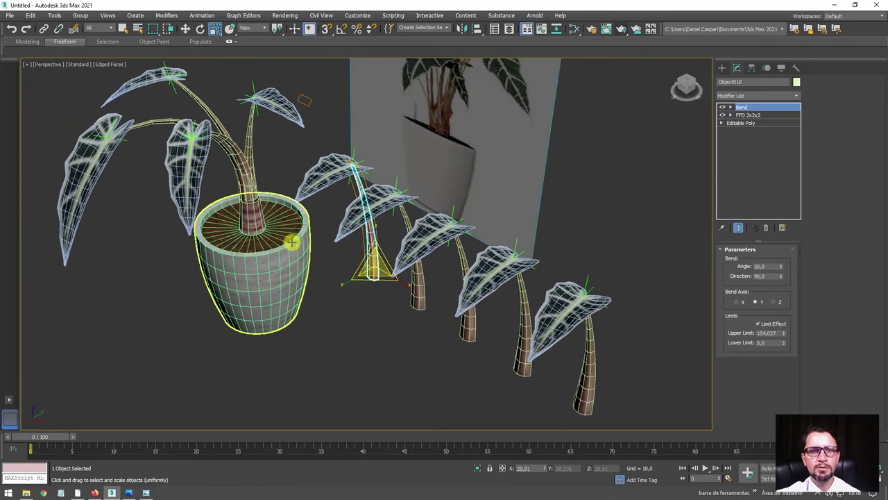
Step: Align a new stem to the pot's centre and raise its top FFD control points to stretch it taller
left_click(292, 241)
left_click(620, 288)
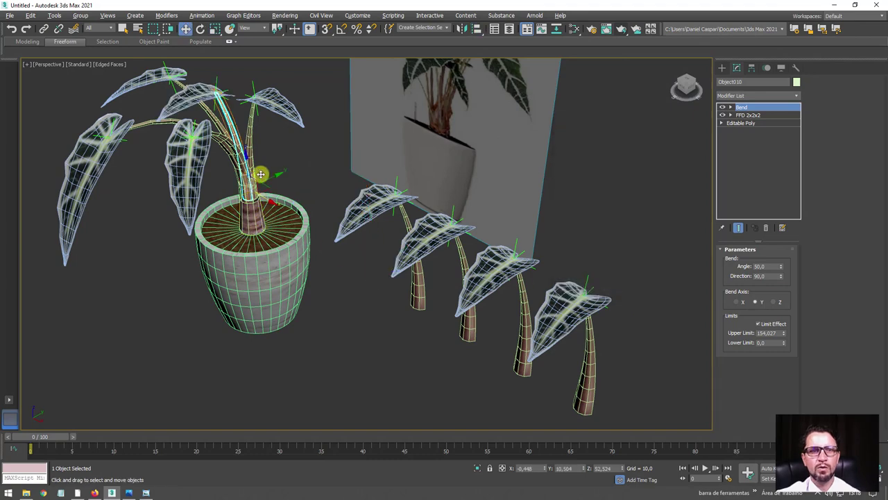
middle_click_drag(619, 288, 702, 143, "alt")
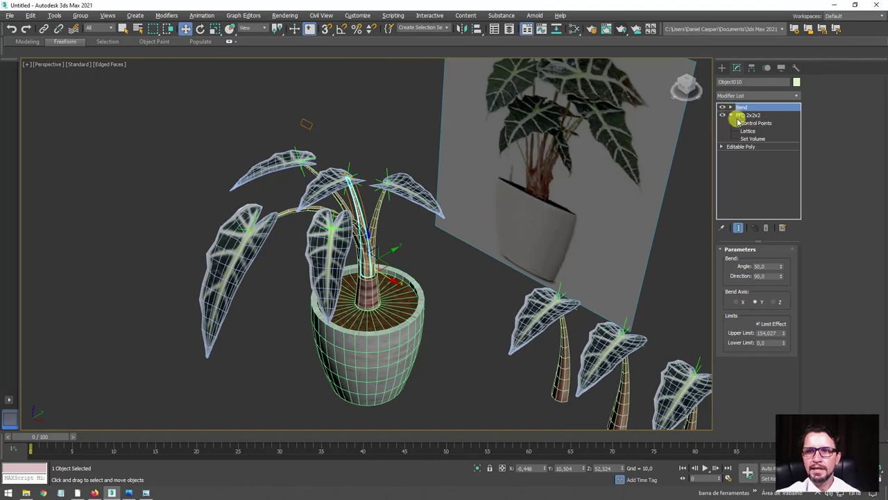
left_click(753, 123)
left_click_drag(368, 137, 368, 75)
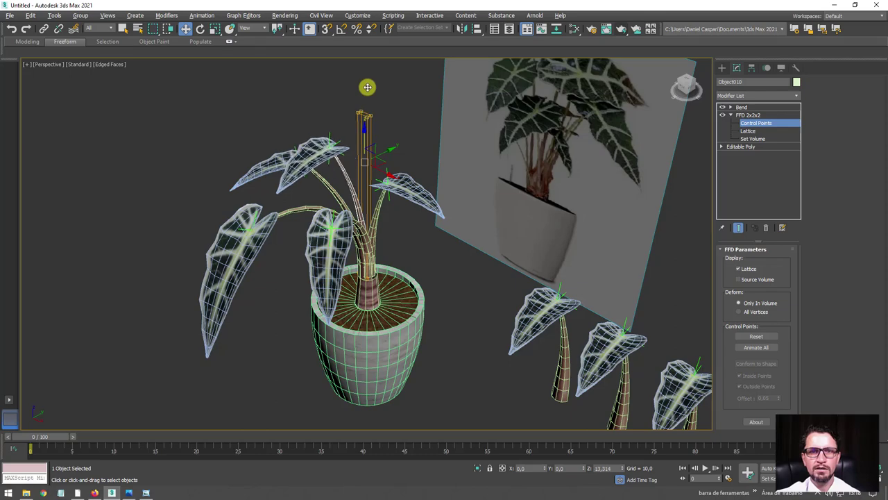
left_click(749, 115)
Step: Rotate a leaf at the top of the plant to a new angle
left_click(297, 148)
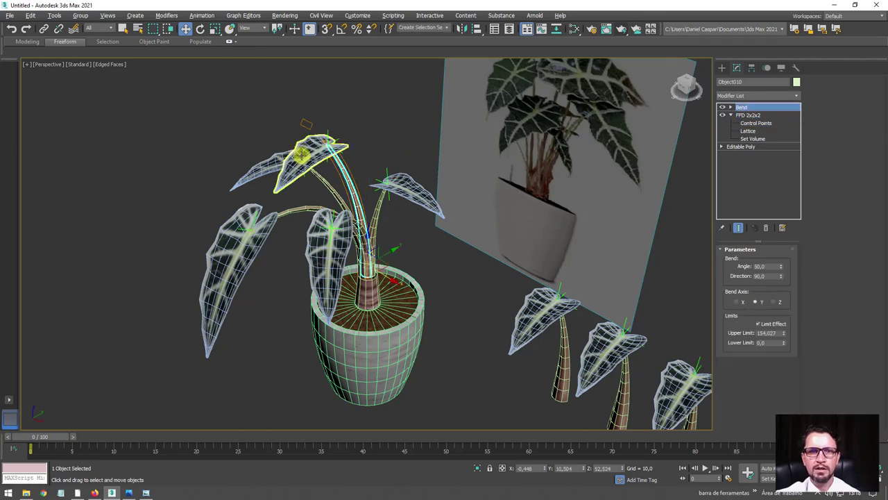
key("e")
left_click_drag(318, 133, 329, 113)
mouse_move(418, 171)
middle_mouse_down("alt")
mouse_move(486, 186)
mouse_move(549, 182)
mouse_move(484, 177)
mouse_move(481, 207)
mouse_move(521, 228)
mouse_move(555, 267)
middle_mouse_up("alt")
Step: Select another leaf stem and slim it to 75% width
left_click(561, 274)
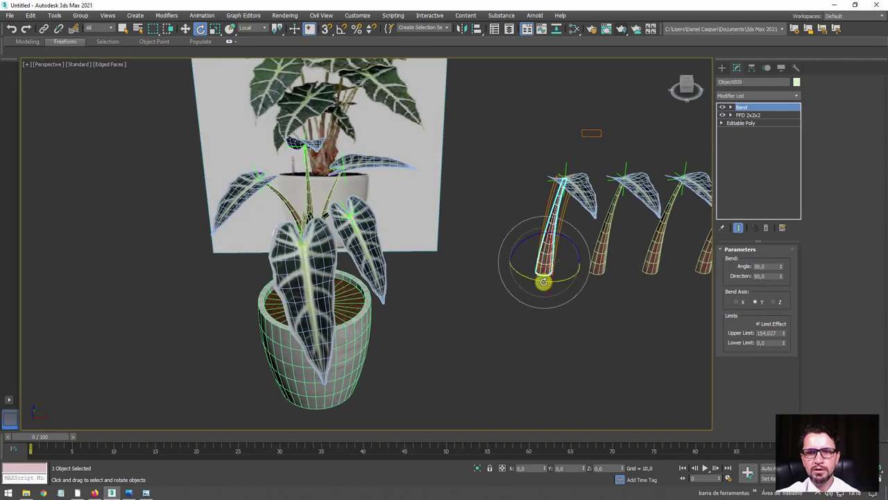
key("r")
left_click_drag(541, 274, 556, 270)
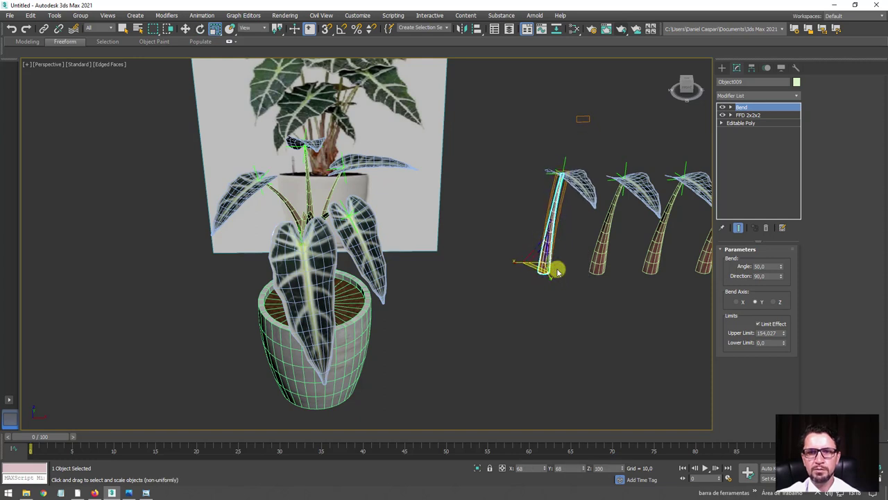
key("r")
Step: Raise the top lattice points of the stem's FFD to stretch it taller
left_click(744, 115)
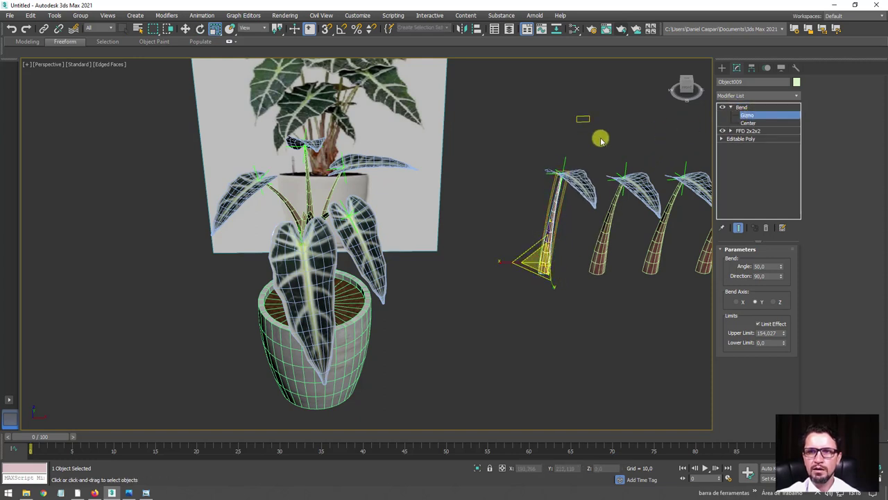
left_click(749, 131)
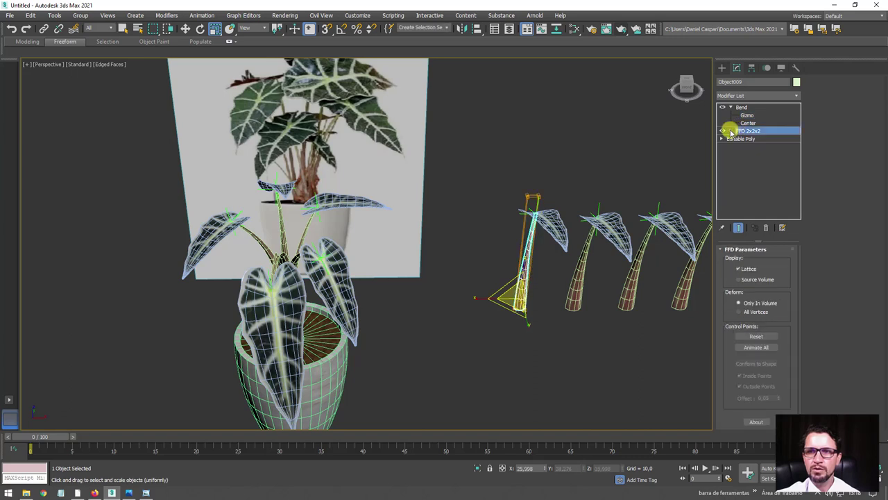
left_click(749, 139)
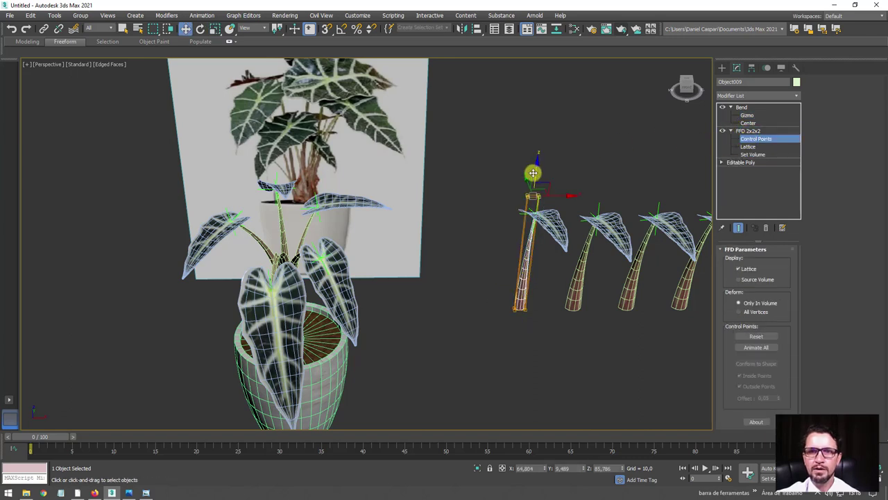
left_click_drag(532, 173, 548, 114)
left_click(749, 130)
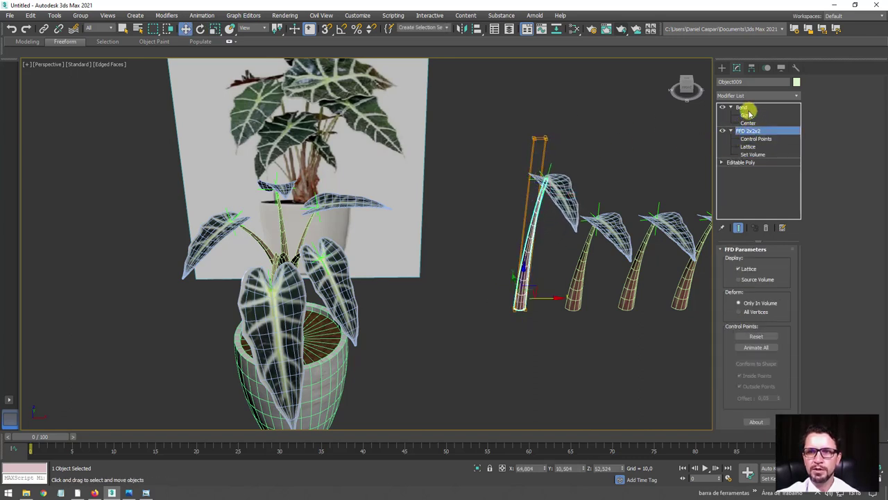
left_click(742, 107)
Step: Align the stem to the pot's centre and tilt it inside the pot
middle_click_drag(369, 326, 433, 315, "alt")
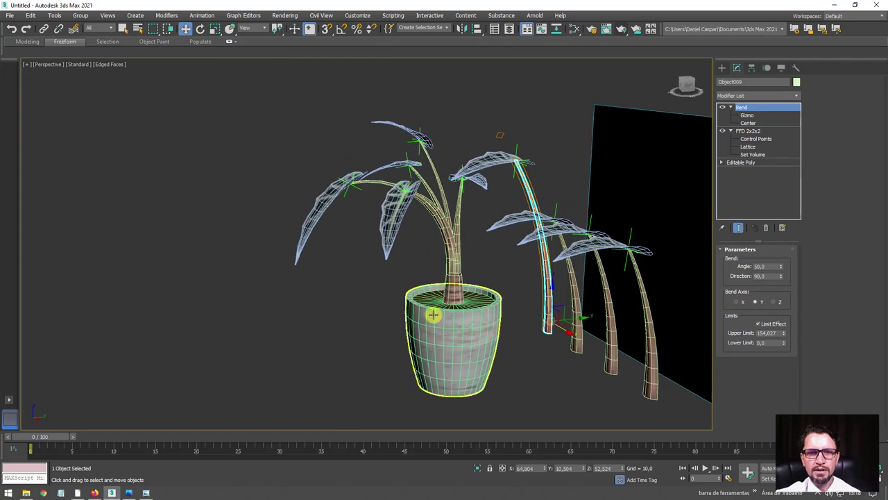
left_click(454, 291)
left_click(615, 287)
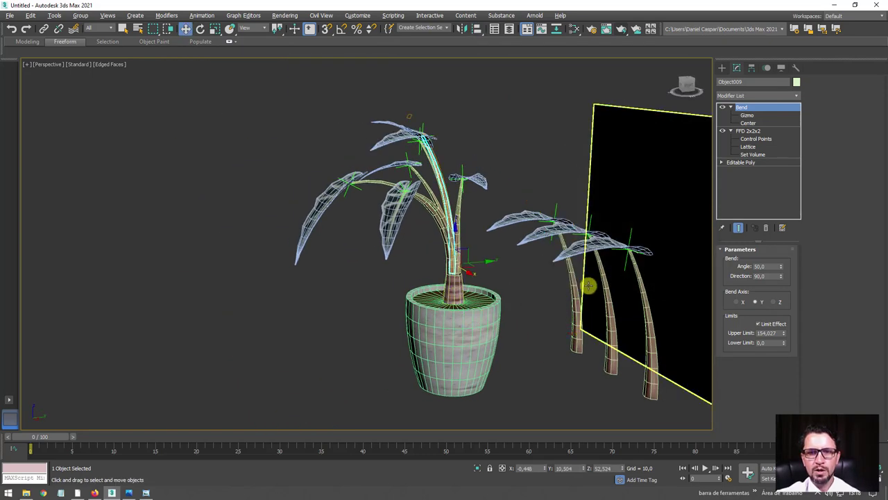
key("e")
mouse_move(471, 278)
left_mouse_down()
mouse_move(521, 279)
mouse_move(504, 283)
left_mouse_up()
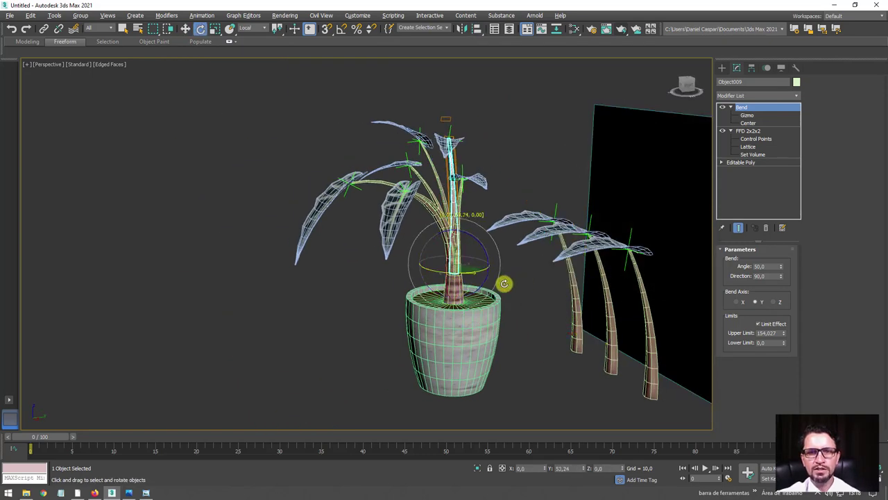
Step: Tilt the stem so its leaf leans to the right
middle_click_drag(498, 286, 476, 248, "alt")
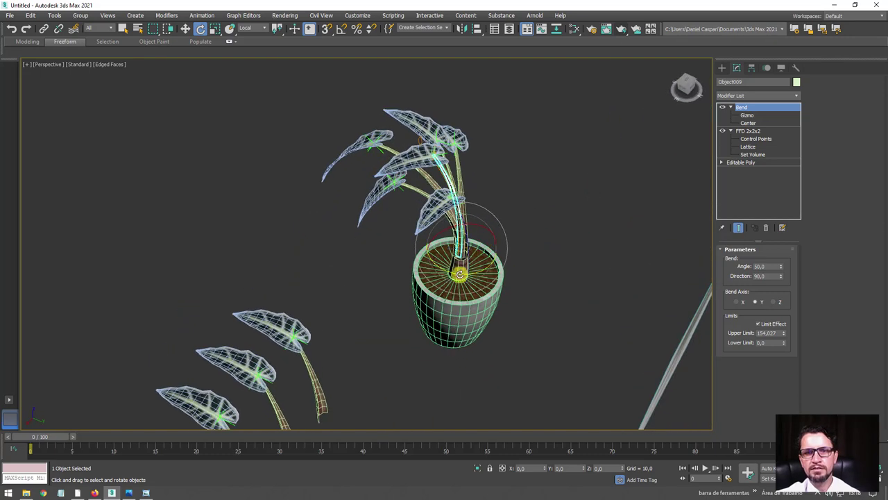
left_click_drag(456, 273, 668, 241)
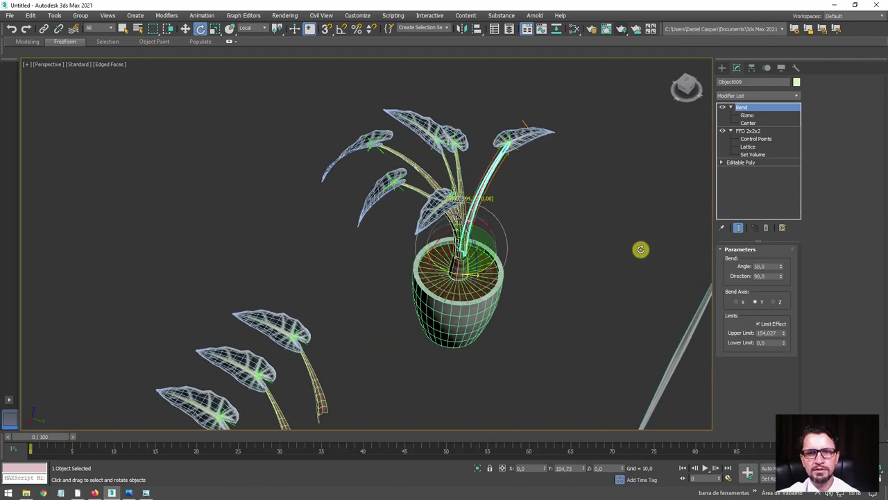
mouse_move(668, 241)
middle_mouse_down("alt")
mouse_move(548, 232)
mouse_move(519, 175)
mouse_move(559, 228)
mouse_move(471, 216)
middle_mouse_up("alt")
scroll(472, 216, "up", 3)
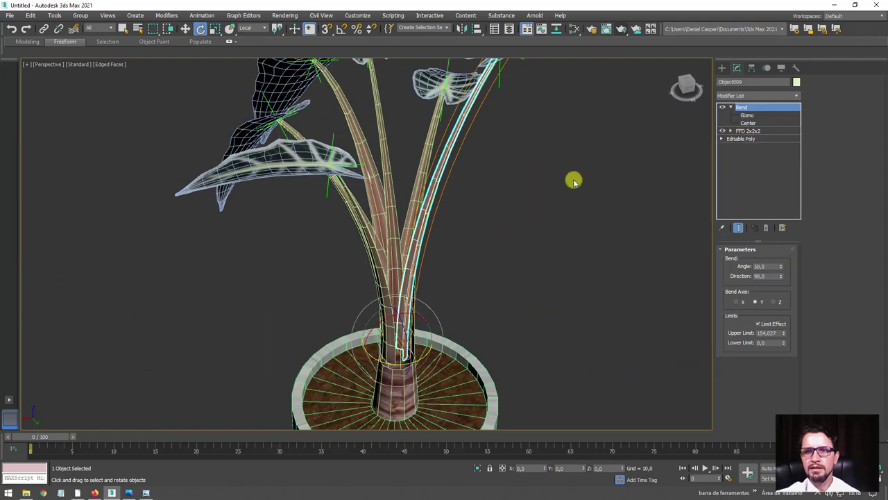
left_click(551, 180)
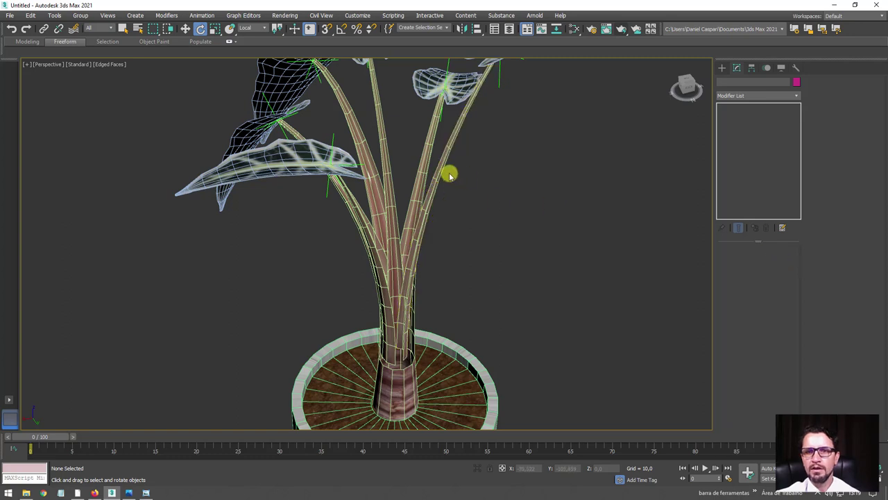
Step: Tune an outer stem's Bend Angle to 73.5° and lower its Upper Limit so it arcs outward
left_click(438, 174)
left_click_drag(779, 270, 779, 207)
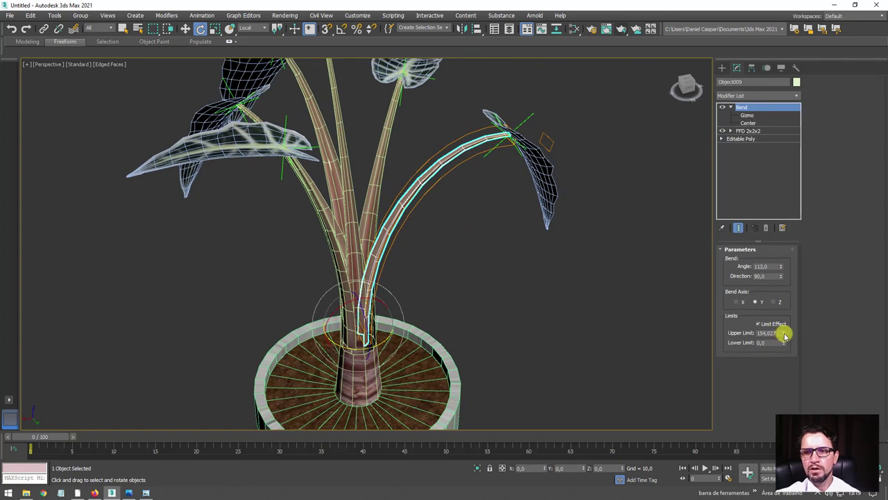
mouse_move(785, 335)
left_mouse_down()
mouse_move(777, 356)
mouse_move(793, 355)
left_mouse_up()
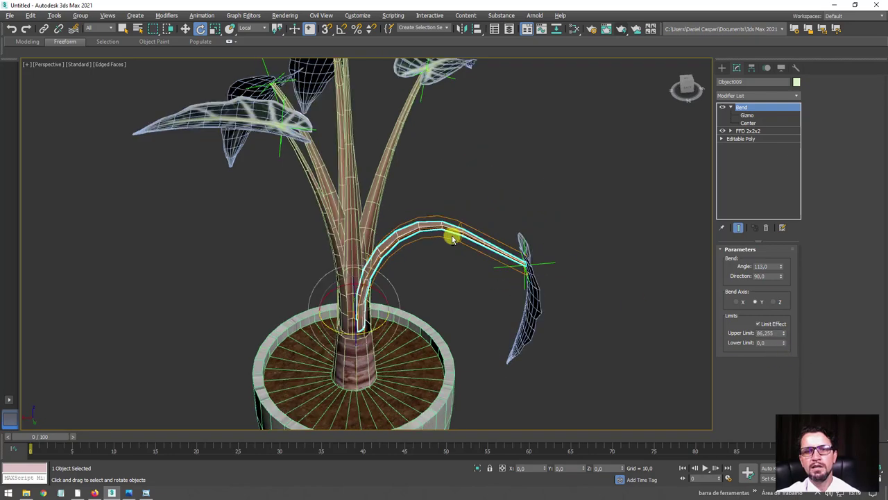
mouse_move(452, 238)
middle_mouse_down("alt")
mouse_move(402, 224)
mouse_move(402, 208)
mouse_move(422, 228)
mouse_move(444, 224)
mouse_move(470, 245)
mouse_move(656, 278)
middle_mouse_up("alt")
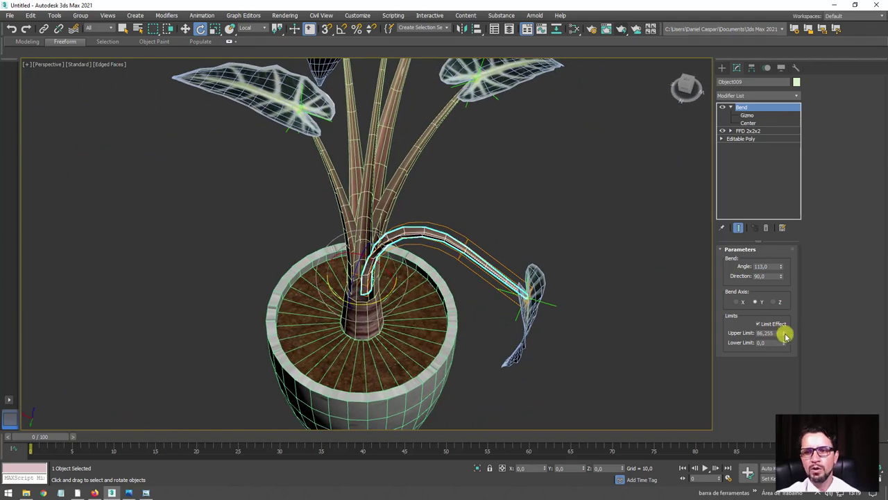
left_click_drag(785, 335, 782, 301)
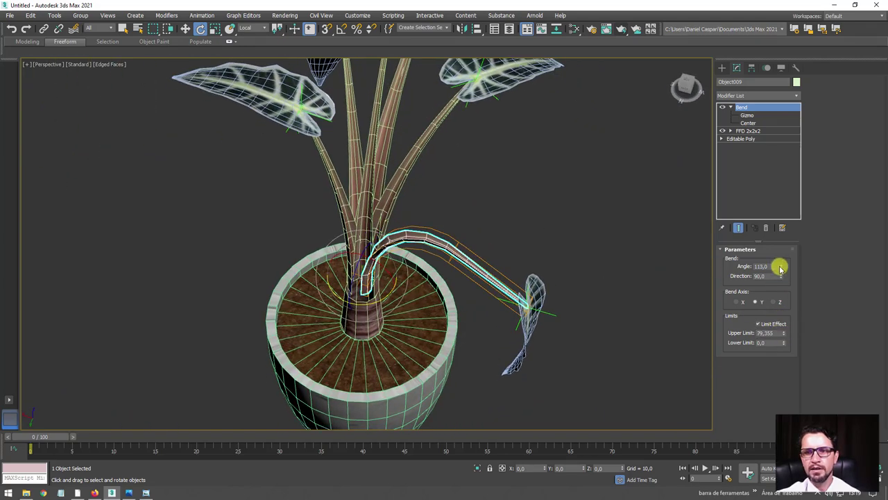
left_click_drag(781, 267, 781, 303)
mouse_move(788, 335)
left_mouse_down()
mouse_move(783, 341)
mouse_move(777, 322)
mouse_move(756, 324)
left_mouse_up()
scroll(534, 257, "down", 2)
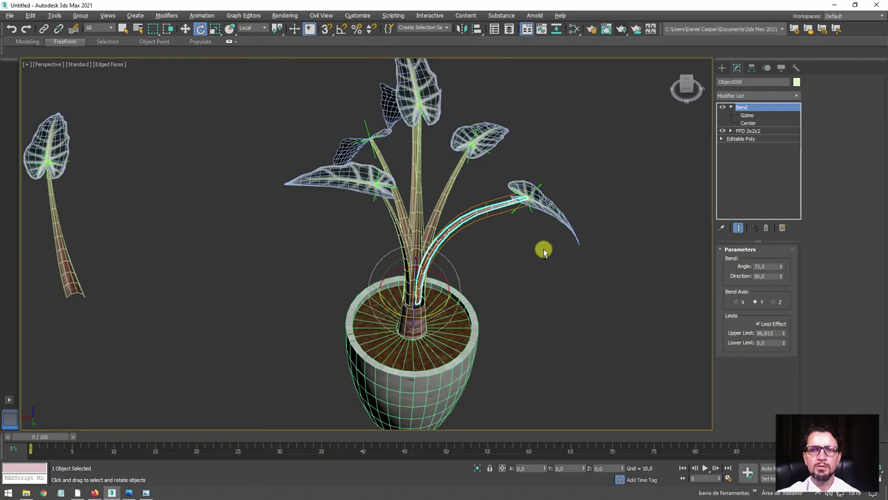
scroll(347, 298, "up", 1)
middle_click_drag(143, 349, 327, 347)
Step: Align the third loose leaf's stem to the pot's centre
left_click(263, 331)
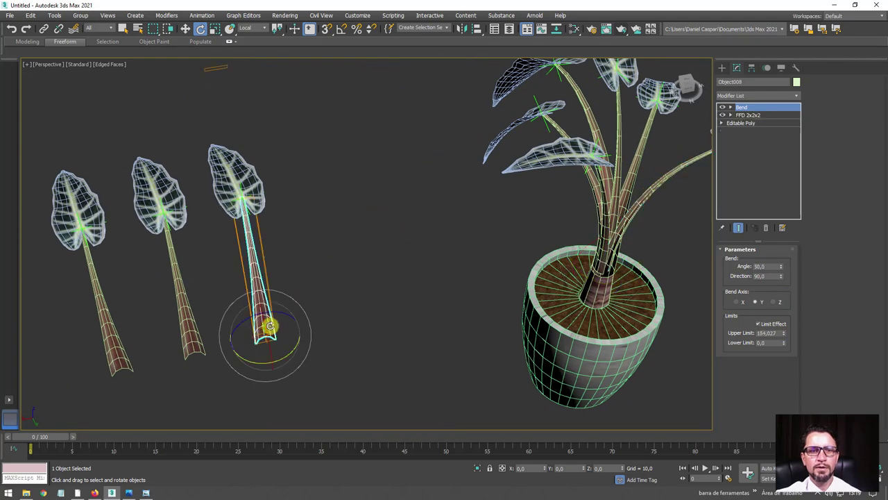
key("alt+a")
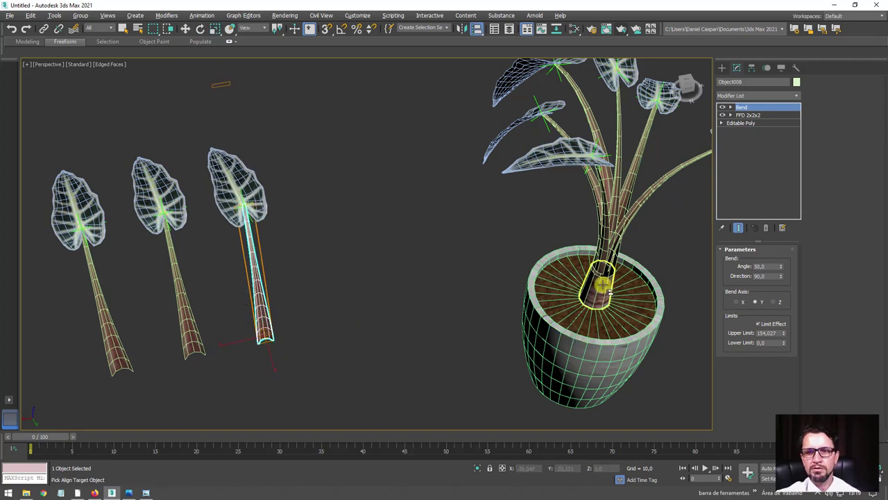
left_click(590, 294)
left_click(615, 288)
mouse_move(619, 281)
middle_mouse_down("alt")
mouse_move(609, 252)
mouse_move(521, 294)
mouse_move(509, 313)
middle_mouse_up("alt")
Step: Tilt the stem right, widen it, and raise its Bend Angle to 92°
key("e")
mouse_move(495, 313)
left_mouse_down()
mouse_move(684, 299)
mouse_move(615, 277)
left_mouse_up()
middle_click_drag(615, 276, 626, 263, "alt")
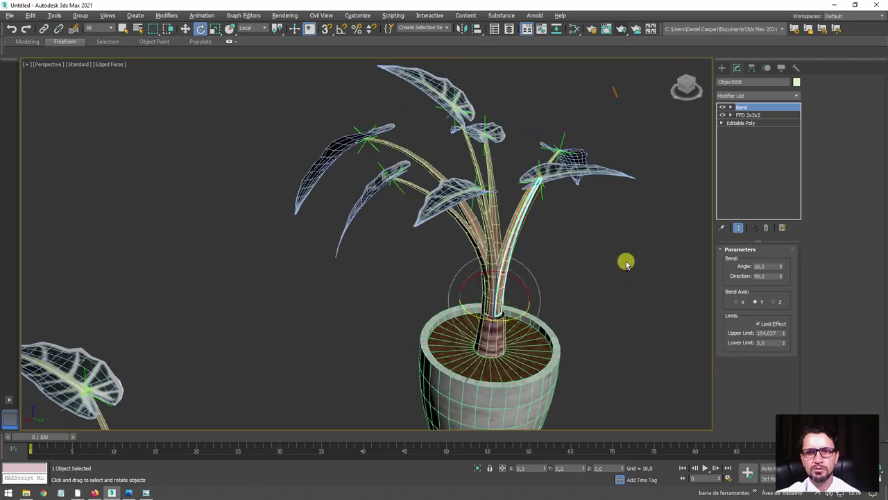
key("r")
left_click_drag(507, 312, 522, 318)
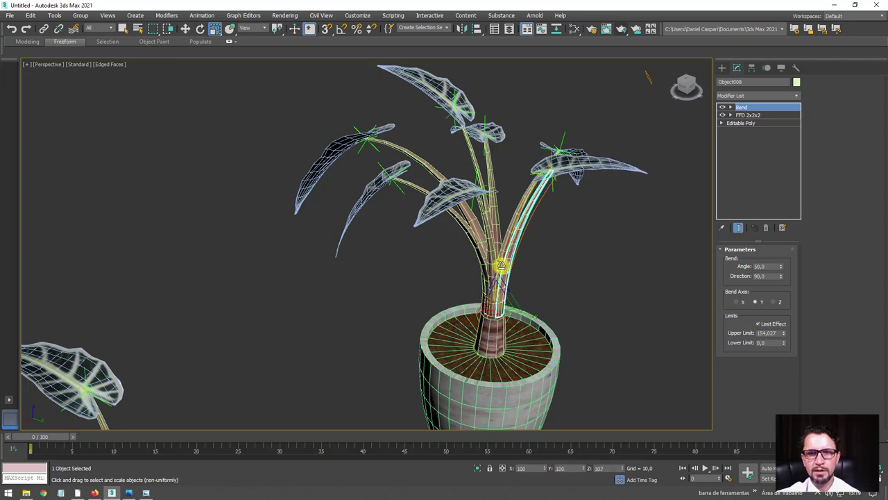
key("e")
middle_click_drag(583, 259, 771, 248, "alt")
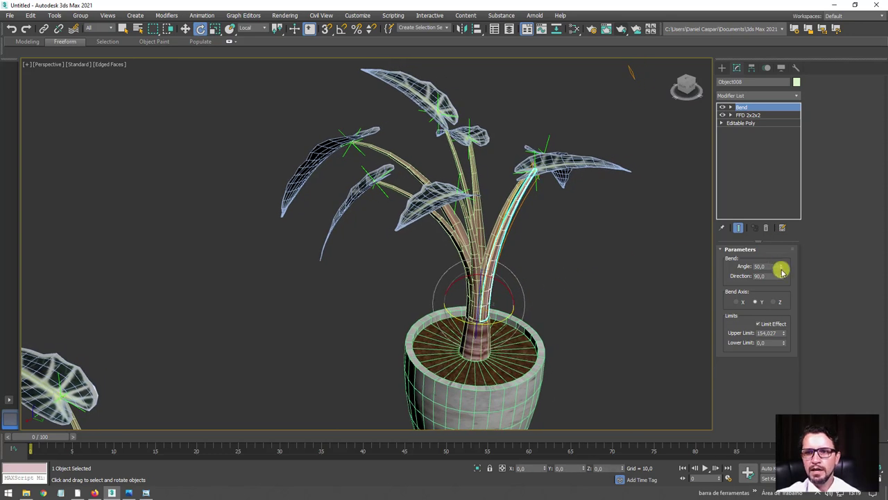
left_click_drag(782, 270, 776, 232)
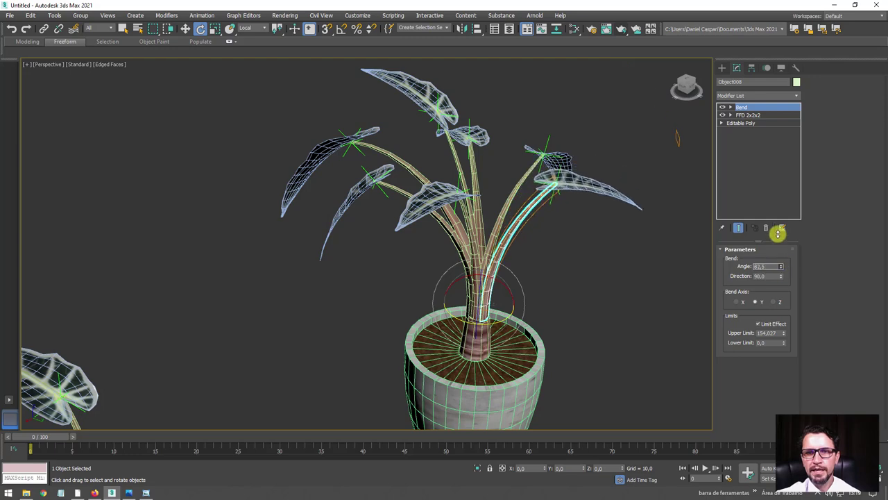
Step: Rotate the leaf at the stem's tip about 24° to match the bend
left_click(593, 198)
left_click_drag(581, 165, 595, 190)
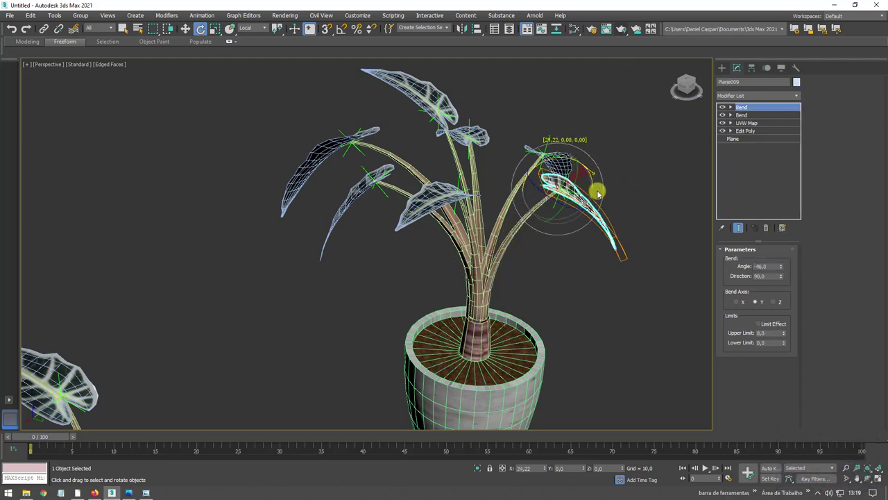
mouse_move(595, 190)
middle_mouse_down("alt")
mouse_move(526, 295)
mouse_move(500, 247)
middle_mouse_up("alt")
scroll(500, 249, "up", 2)
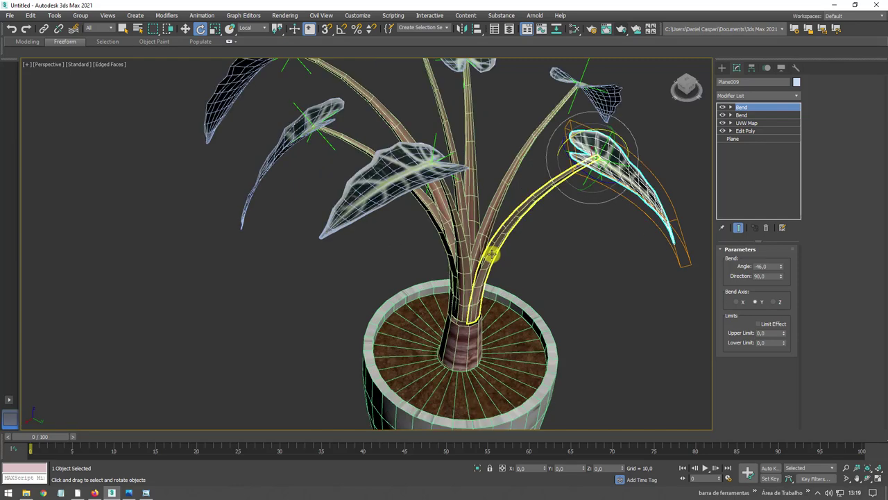
left_click(497, 254)
scroll(445, 269, "down", 3)
middle_click_drag(387, 328, 323, 324, "alt")
Step: Align another loose leaf to the pot's centre
left_click(319, 324)
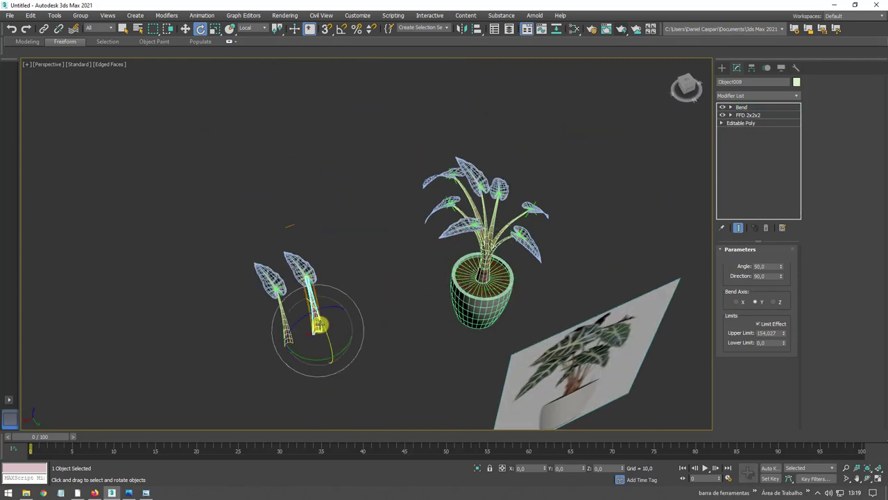
key("w")
key("alt+a")
left_click(485, 281)
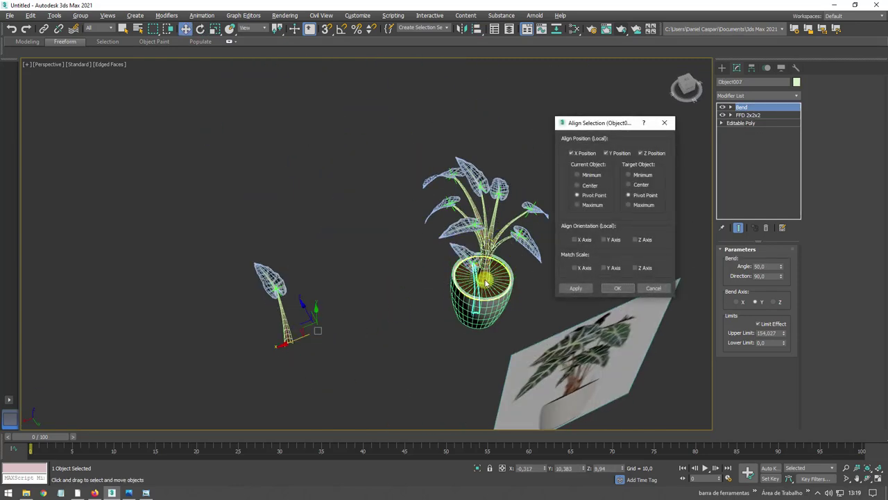
left_click(645, 288)
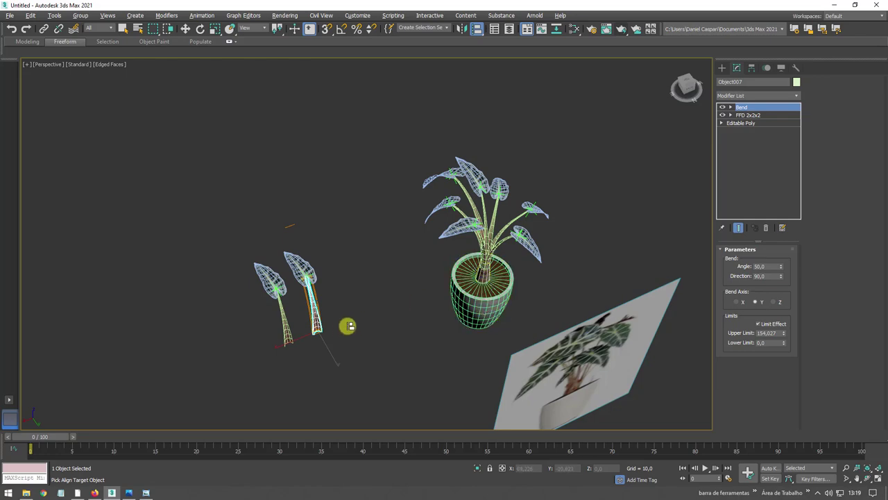
left_click(488, 279)
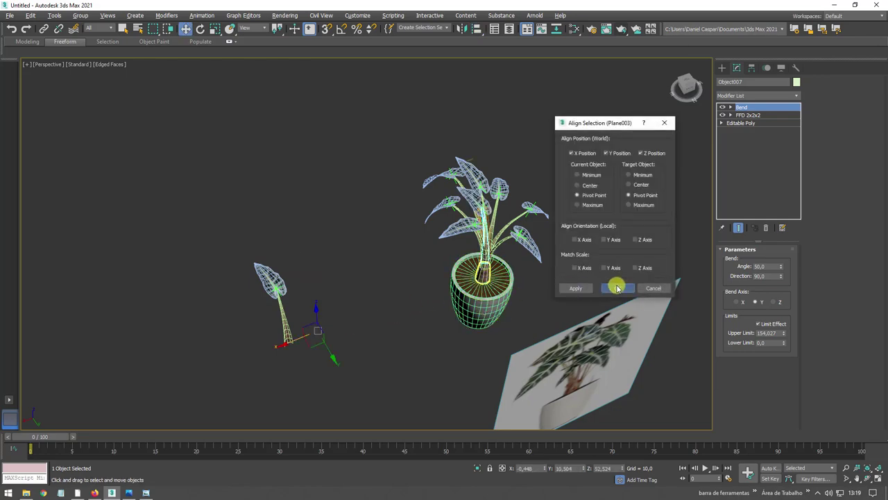
left_click(617, 287)
scroll(505, 270, "up", 3)
scroll(469, 282, "up", 3)
Step: Scale the new stem taller but narrower and lean it at an angle
key("r")
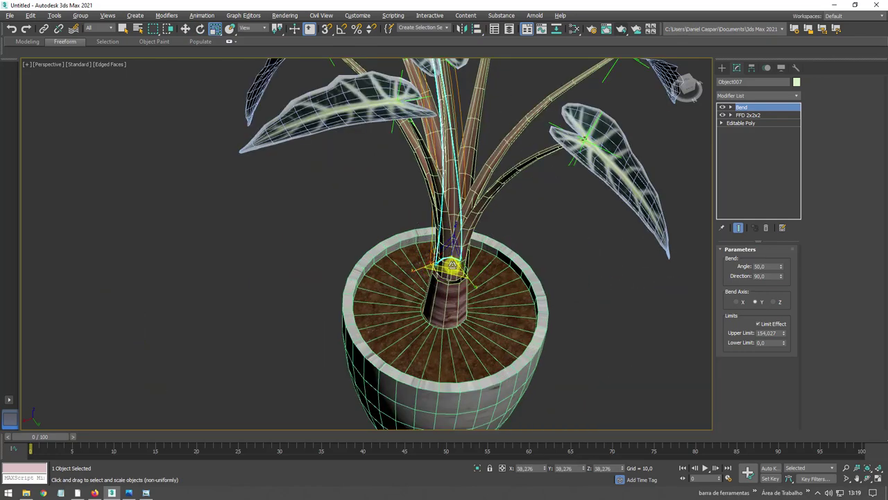
left_click_drag(452, 264, 455, 229)
scroll(460, 322, "down", 2)
scroll(460, 322, "down", 2)
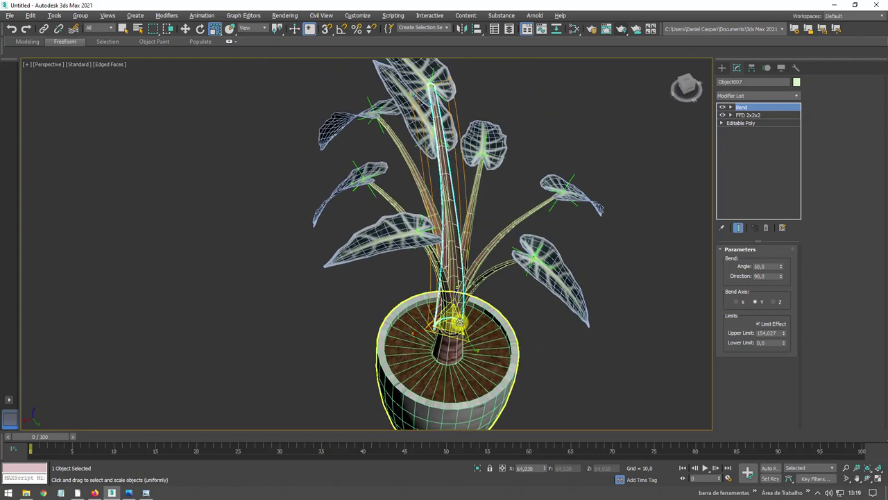
left_click_drag(458, 327, 482, 310)
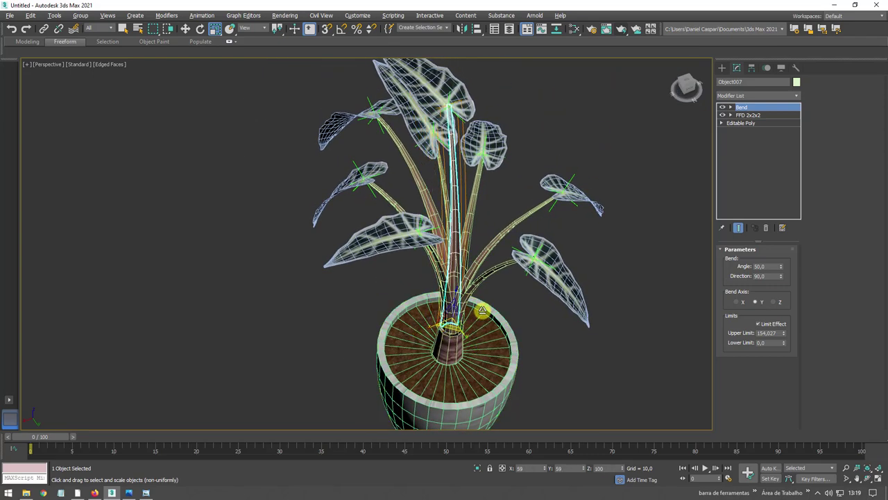
key("e")
middle_click_drag(482, 310, 464, 321, "alt")
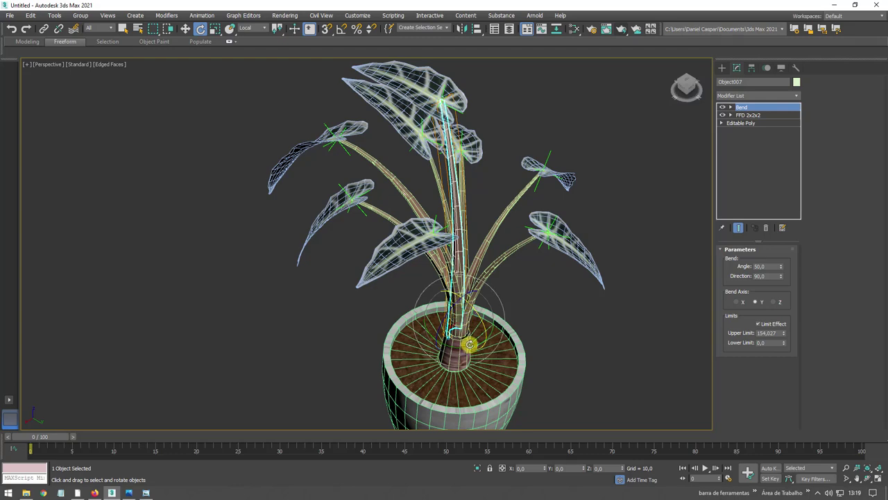
mouse_move(464, 349)
left_mouse_down()
mouse_move(581, 333)
mouse_move(537, 305)
left_mouse_up()
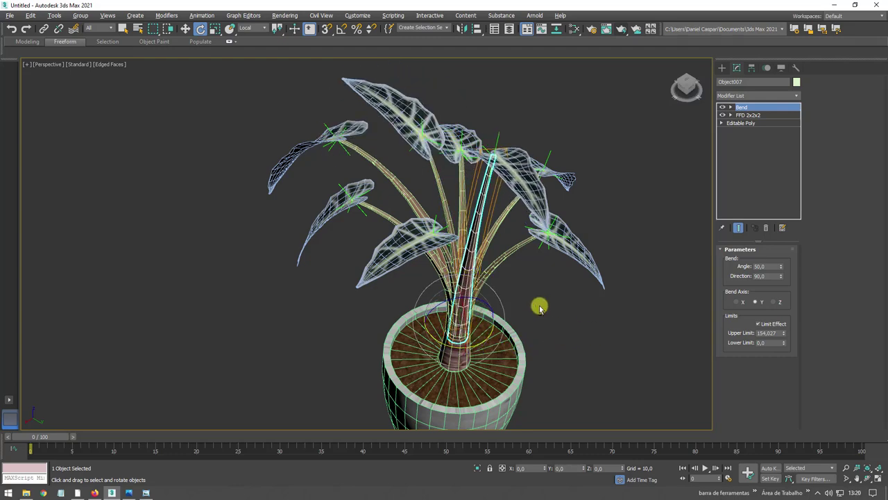
middle_click_drag(537, 305, 603, 286, "alt")
Step: Turn the top leaf to a new angle
left_click(548, 130)
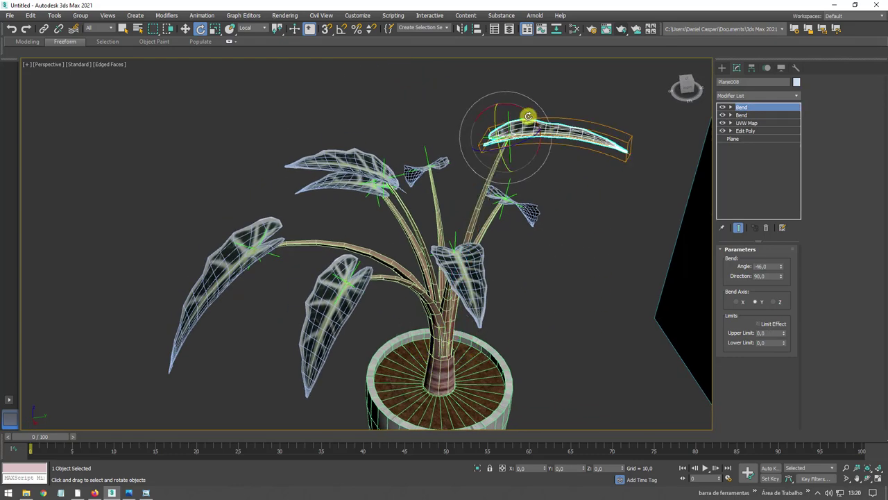
left_click_drag(528, 116, 539, 131)
mouse_move(539, 131)
middle_mouse_down("alt")
mouse_move(551, 172)
mouse_move(535, 169)
mouse_move(508, 271)
mouse_move(464, 258)
mouse_move(452, 281)
middle_mouse_up("alt")
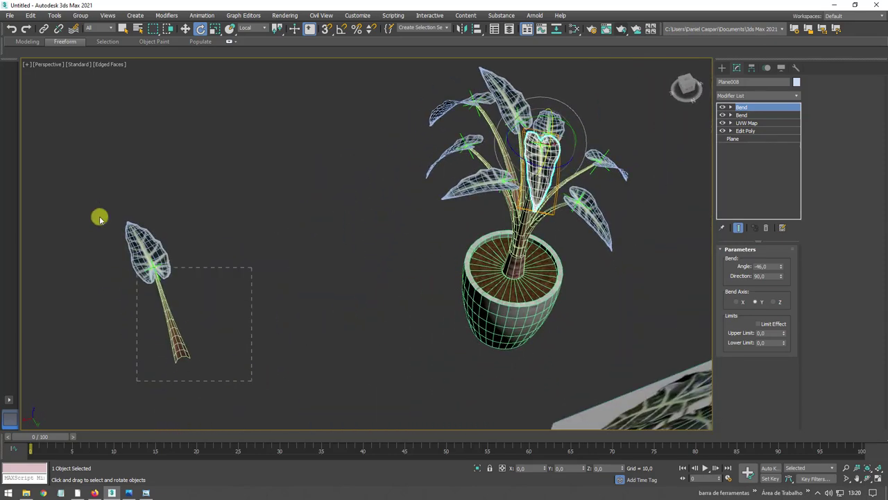
Step: Shift-drag the spare leaf-and-stem set leftward to make 2 copies
left_click(149, 250)
middle_click_drag(149, 250, 293, 262, "alt")
key("w")
left_click_drag(271, 254, 203, 274, "shift")
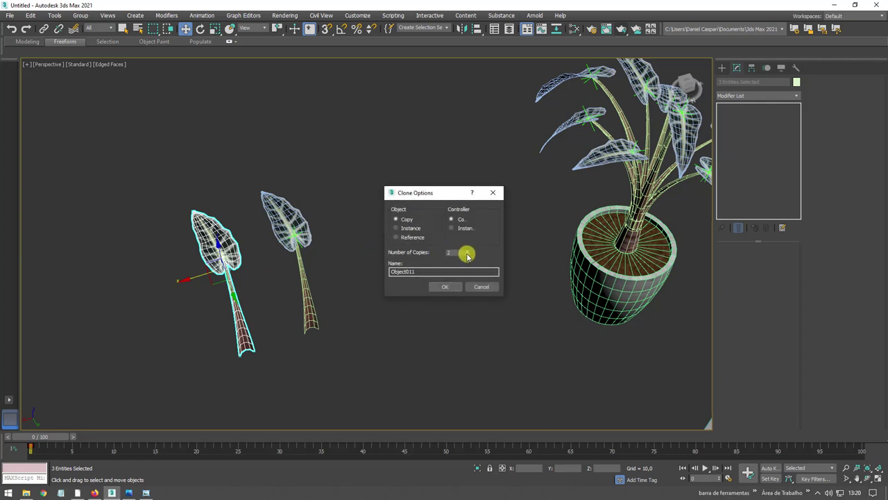
Step: Create the leaf copies and align one copy to the pot's centre
left_click(448, 287)
left_click(309, 316)
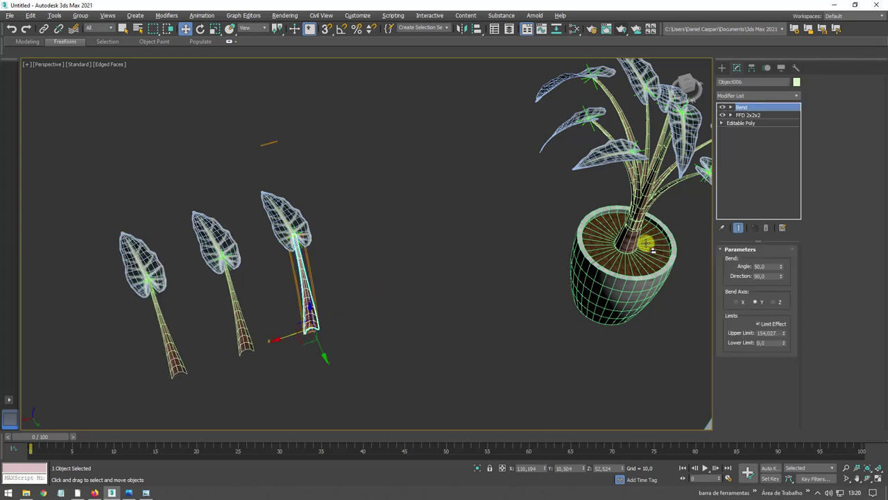
key("alt+a")
left_click(635, 240)
left_click(617, 288)
Step: Turn the planted copy around its base to face a new direction
key("z")
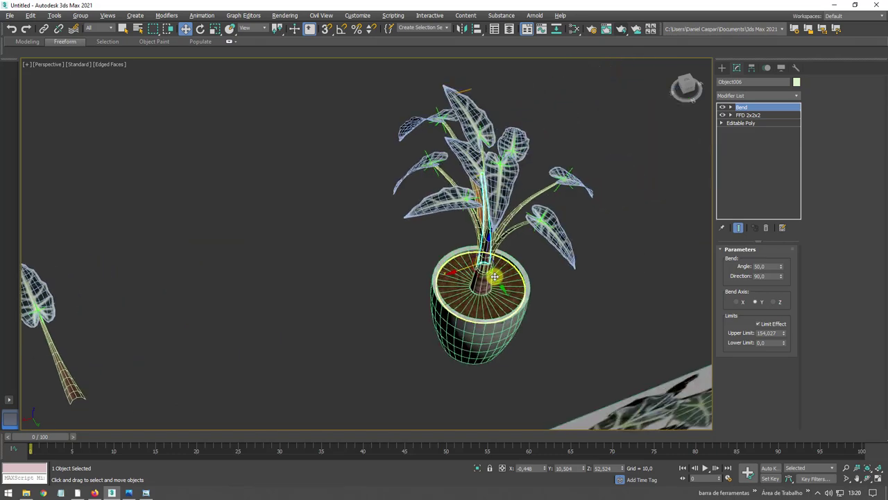
key("e")
left_click_drag(491, 287, 615, 281)
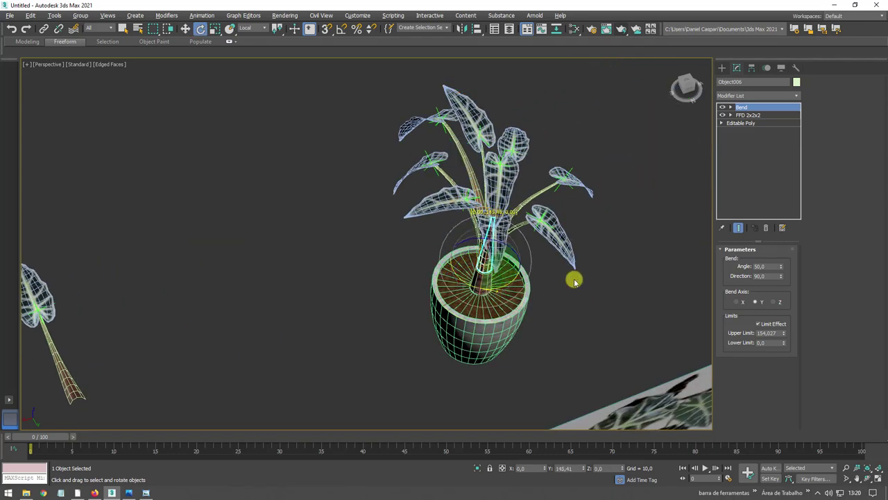
middle_click_drag(574, 281, 609, 252, "alt")
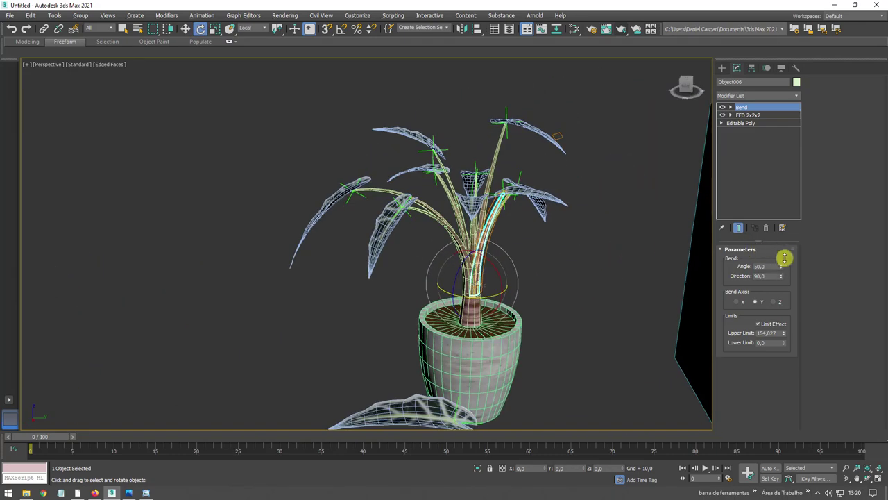
left_click_drag(784, 258, 775, 263)
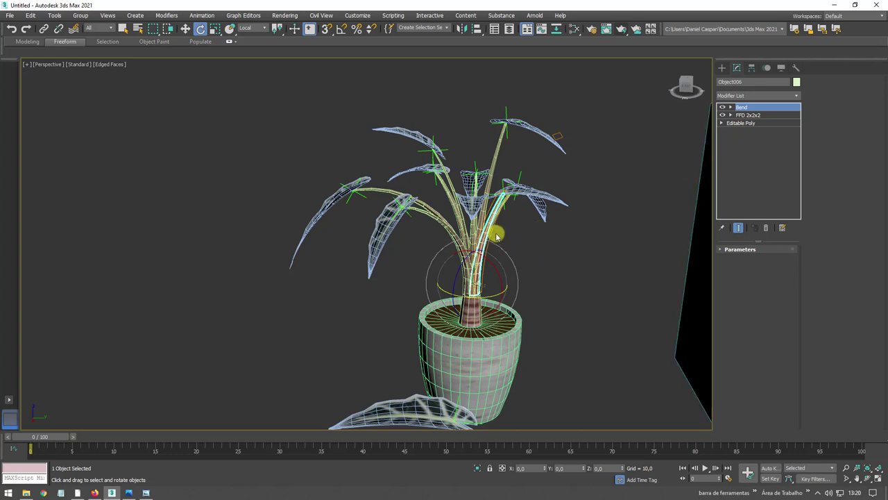
Step: Enlarge the selected stem and increase its Bend Angle so the leaf droops
left_click(726, 250)
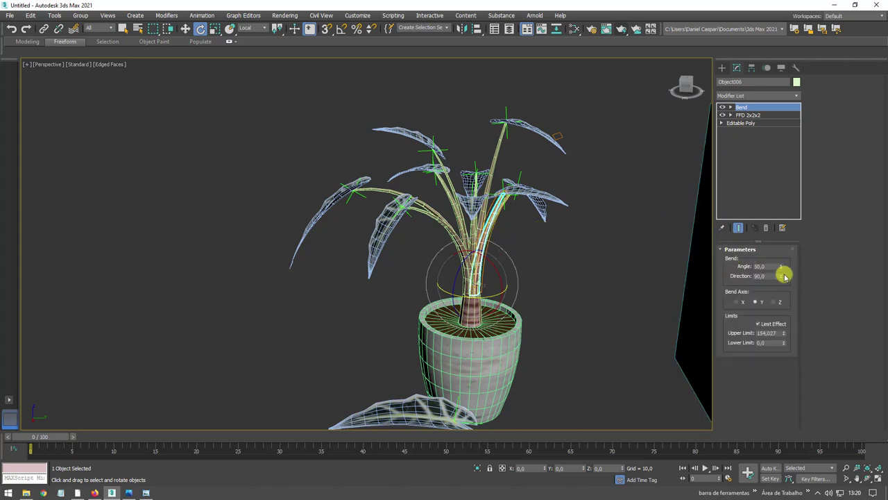
left_click_drag(780, 261, 758, 179)
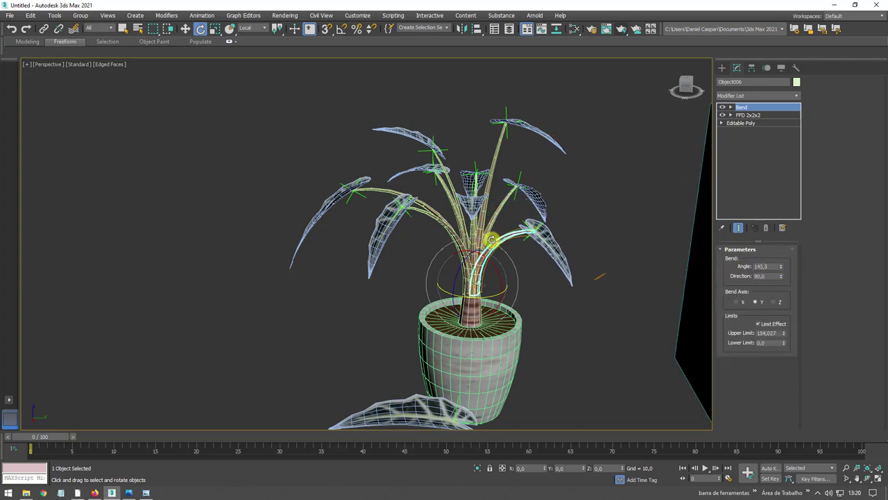
scroll(478, 336, "up", 5)
key("r")
mouse_move(478, 339)
left_mouse_down()
mouse_move(478, 356)
mouse_move(448, 345)
left_mouse_up()
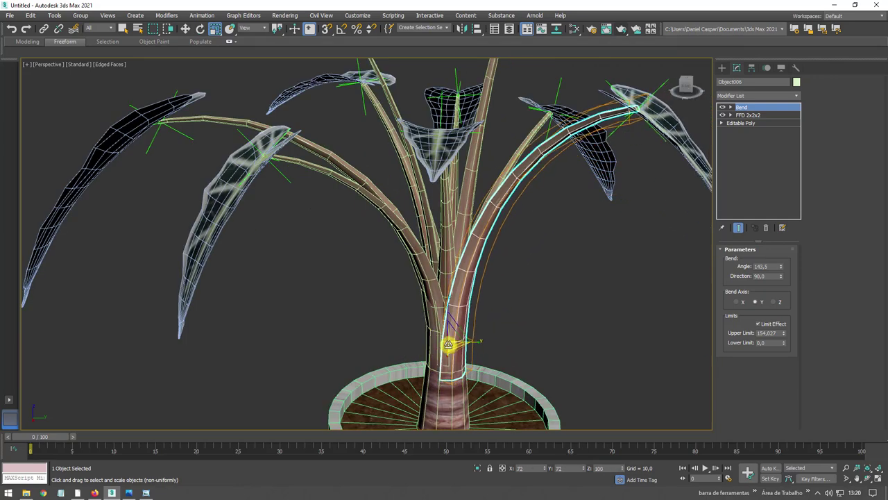
left_click_drag(780, 269, 702, 142)
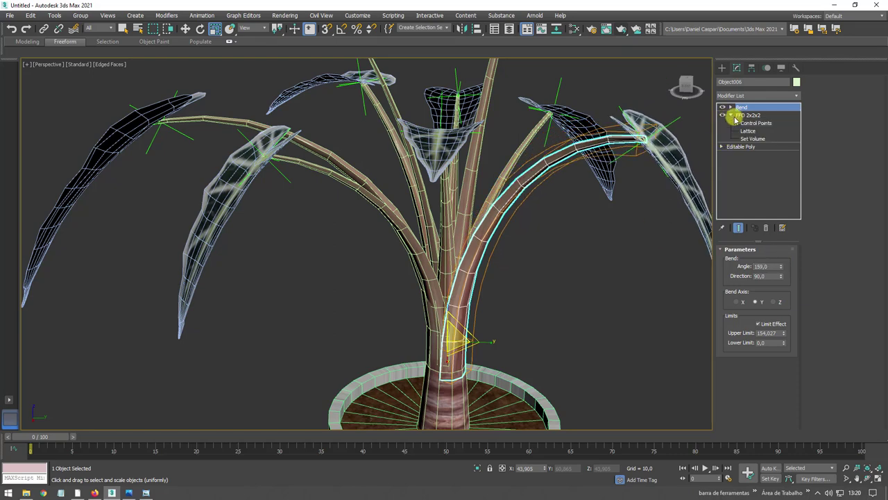
Step: Pull the stem's top FFD 2x2x2 control points to reshape it
left_click(737, 115)
key("1")
scroll(555, 174, "down", 3)
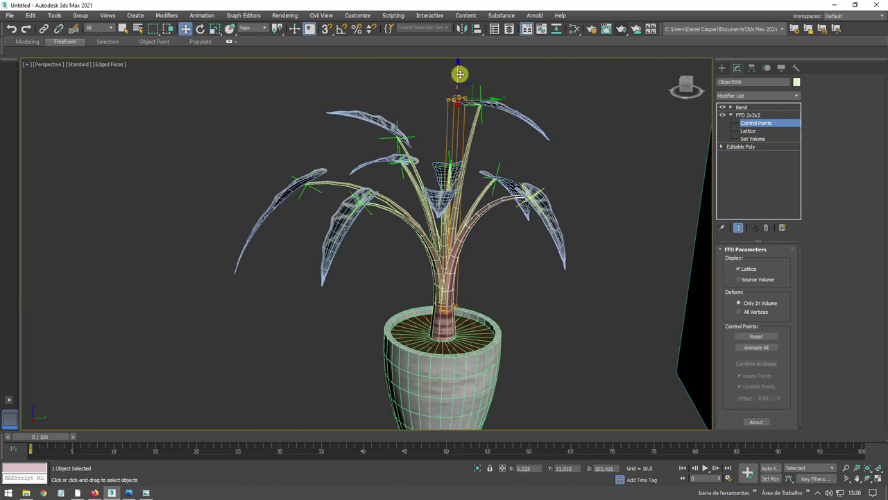
left_click_drag(460, 74, 468, 52)
mouse_move(468, 52)
middle_mouse_down("alt")
mouse_move(504, 222)
mouse_move(513, 219)
middle_mouse_up("alt")
left_click(741, 107)
Step: Align the loose leaf stem into the middle of the pot
mouse_move(485, 179)
middle_mouse_down("alt")
mouse_move(431, 230)
mouse_move(324, 229)
mouse_move(288, 252)
middle_mouse_up("alt")
left_click(290, 252)
middle_click_drag(363, 234, 451, 228, "alt")
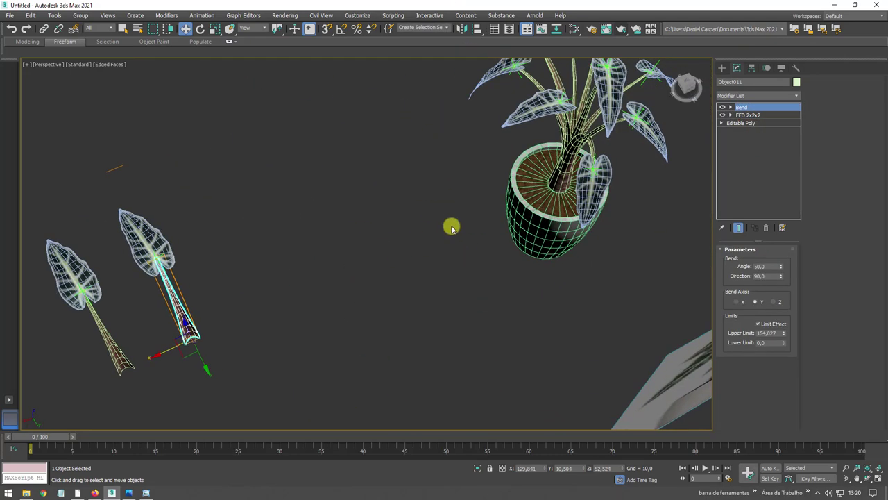
left_click(569, 198)
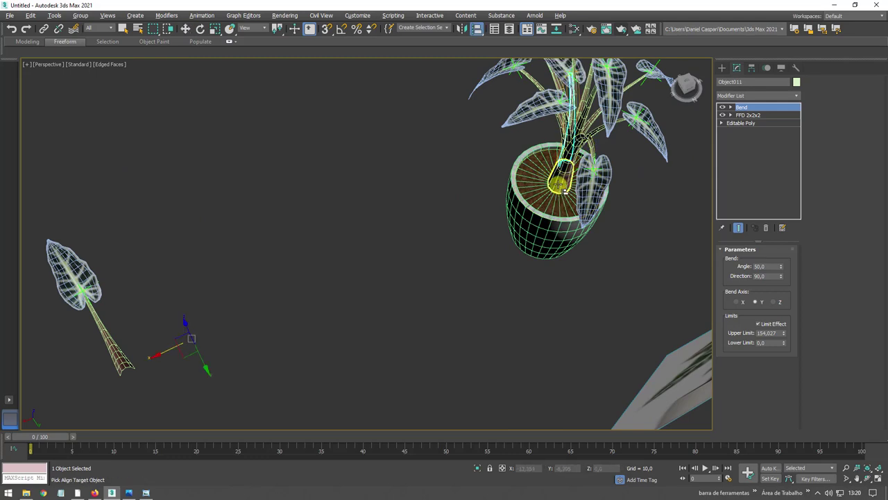
left_click(615, 281)
mouse_move(615, 282)
middle_mouse_down("alt")
mouse_move(514, 285)
mouse_move(601, 309)
mouse_move(597, 287)
mouse_move(621, 273)
mouse_move(657, 294)
mouse_move(596, 286)
middle_mouse_up("alt")
scroll(500, 301, "up", 3)
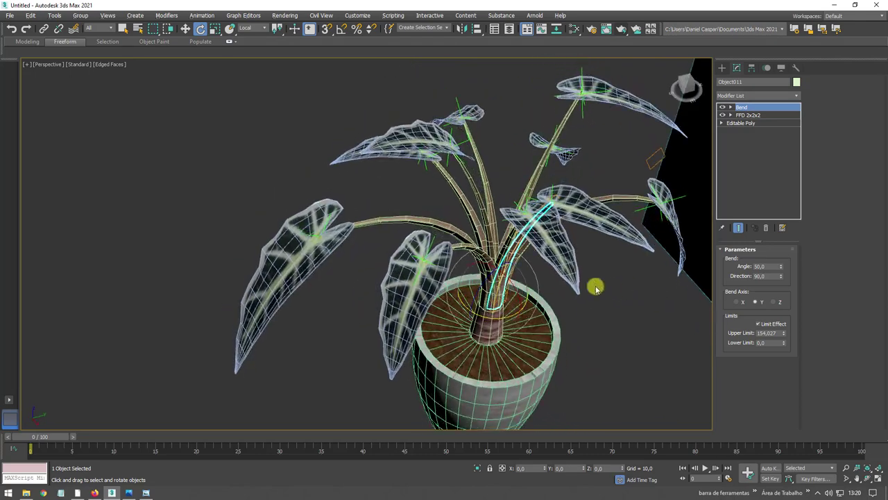
Step: Stretch the new stem upward via its lattice and set its Bend Angle to -1.5
left_click(754, 122)
middle_click_drag(690, 143, 560, 214, "alt")
scroll(510, 186, "up", 2)
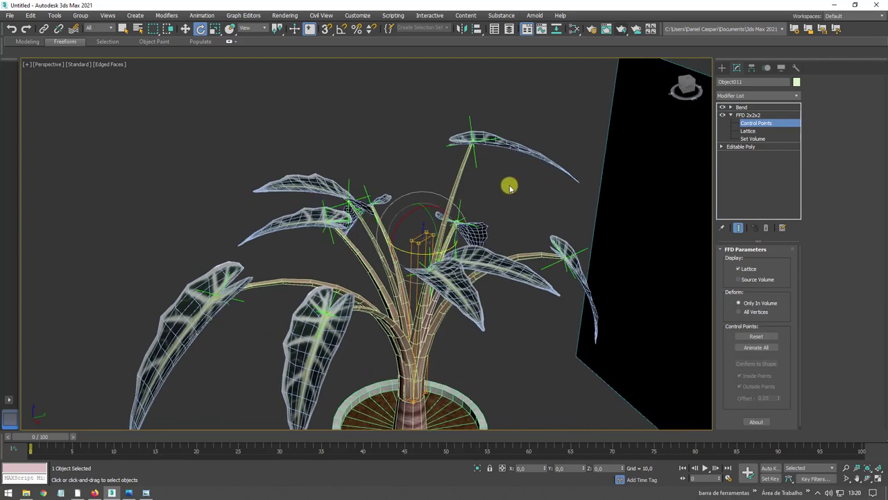
mouse_move(428, 212)
left_mouse_down()
mouse_move(426, 129)
mouse_move(427, 143)
left_mouse_up()
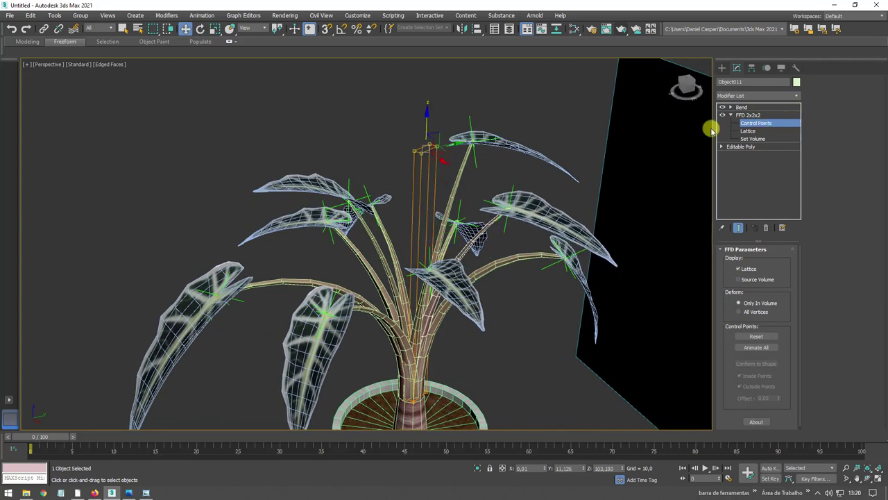
left_click(746, 107)
left_click_drag(782, 268, 783, 316)
Step: Shrink the top leaf to about 70%
left_click(436, 136)
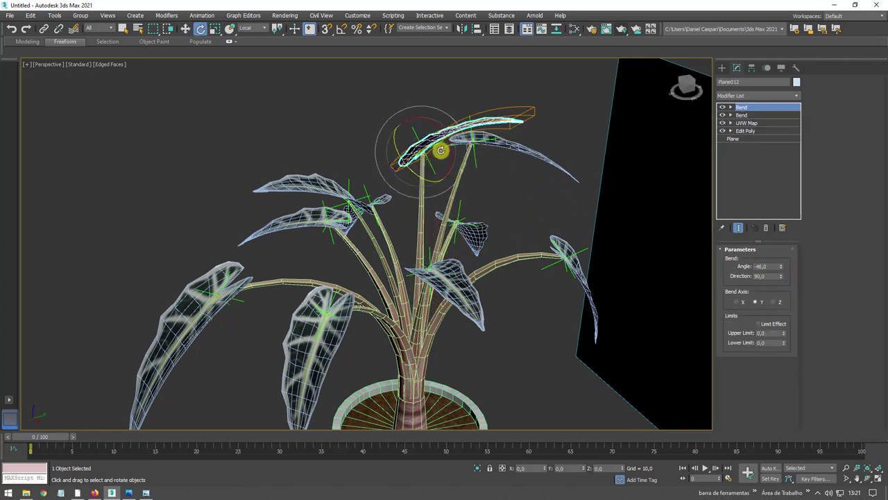
key("r")
left_click_drag(421, 152, 432, 173)
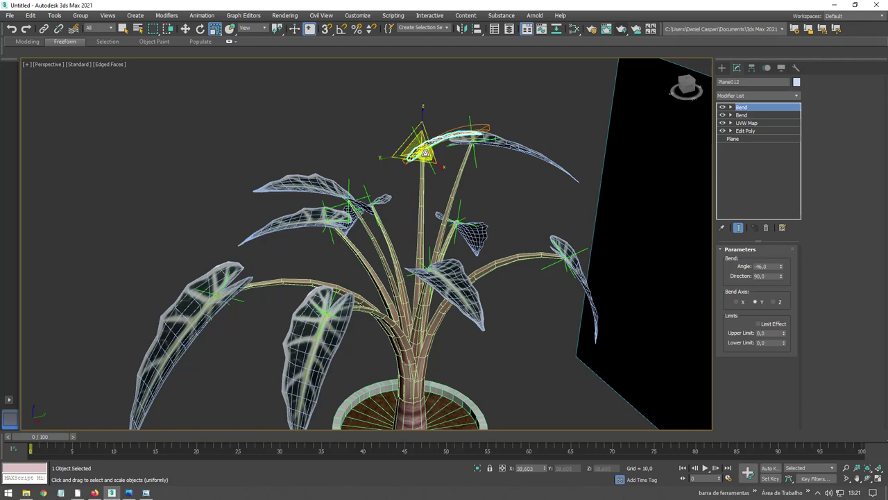
key("e")
mouse_move(417, 115)
middle_mouse_down("alt")
mouse_move(505, 174)
mouse_move(451, 180)
middle_mouse_up("alt")
mouse_move(458, 238)
middle_mouse_down("alt")
mouse_move(466, 148)
mouse_move(436, 233)
mouse_move(476, 224)
mouse_move(512, 185)
middle_mouse_up("alt")
Step: Tilt the right-hand leaf further down
left_click(513, 184)
mouse_move(470, 156)
left_mouse_down()
mouse_move(471, 172)
mouse_move(462, 150)
left_mouse_up()
key("r")
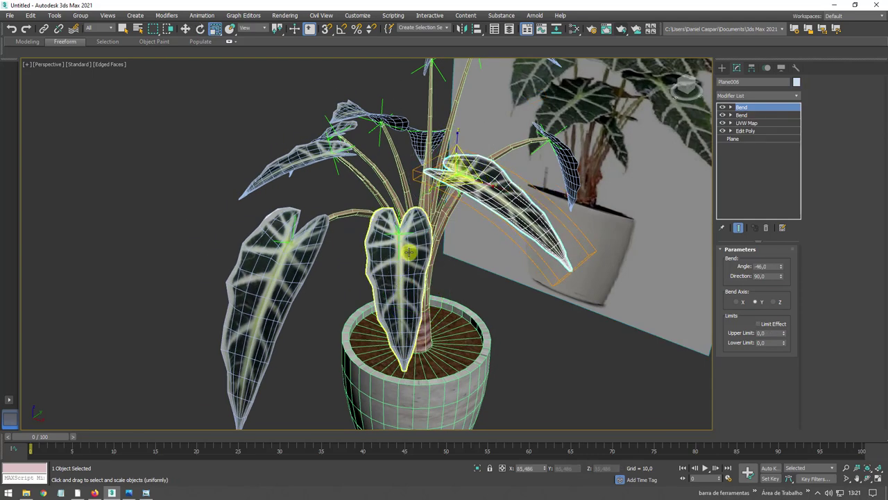
Step: Enlarge the left leaf
left_click(410, 249)
left_click(297, 254)
scroll(288, 248, "down", 3)
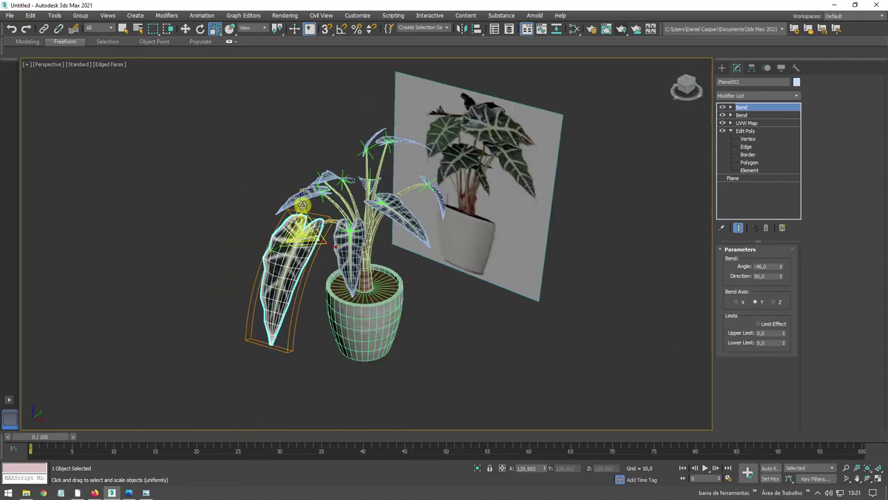
middle_click_drag(287, 248, 254, 204, "alt")
scroll(213, 219, "up", 4)
left_click_drag(213, 219, 217, 205)
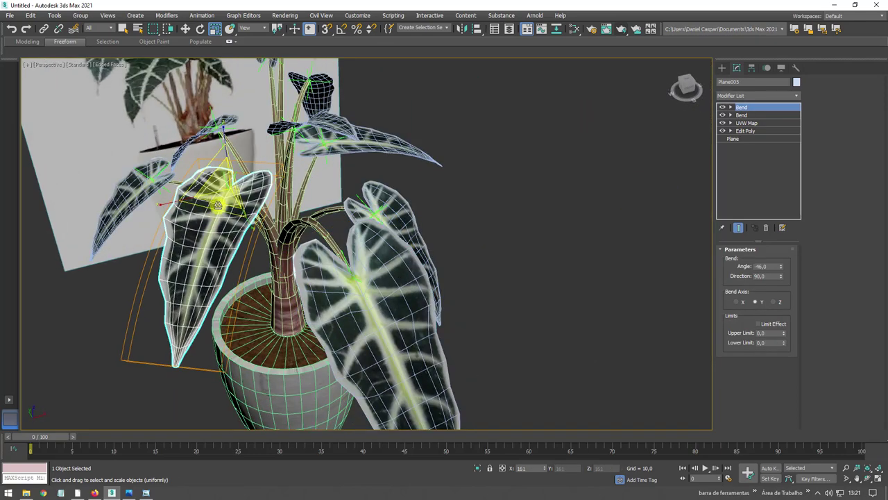
scroll(262, 227, "down", 3)
middle_click_drag(262, 228, 239, 299, "alt")
Step: Select the lower-left and upper-left leaves and view the reference picture
left_click(239, 293)
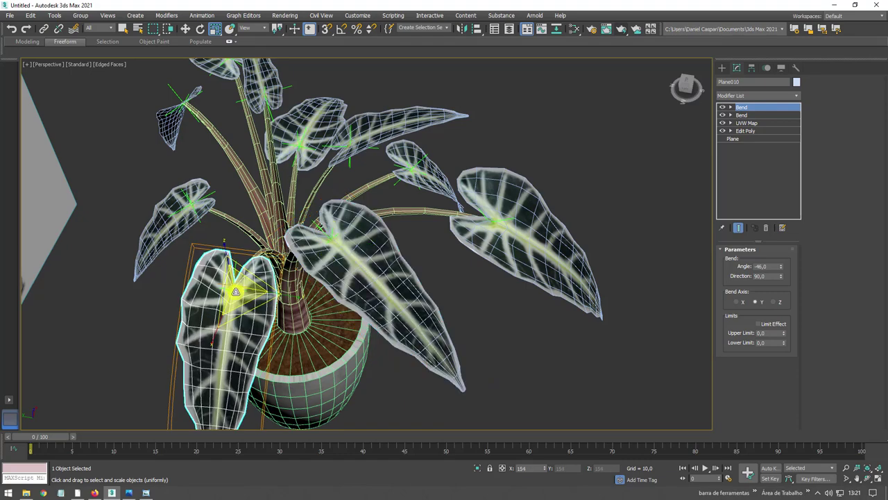
left_click(186, 209)
scroll(443, 273, "down", 3)
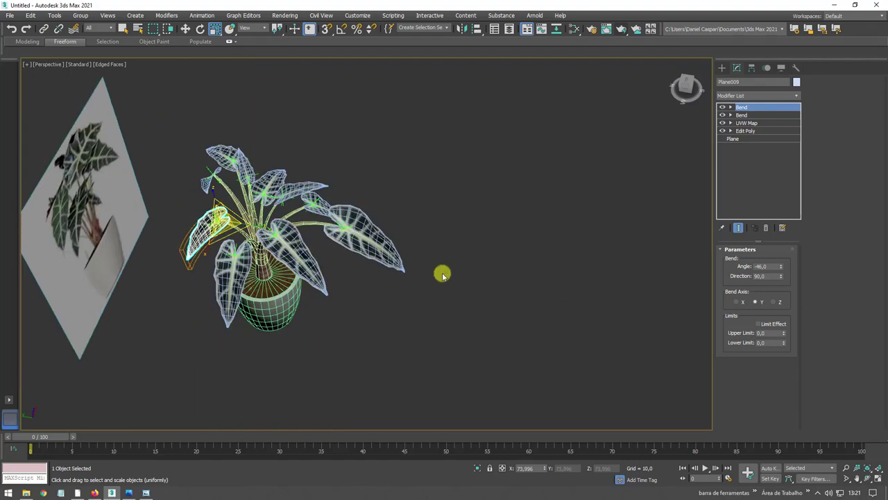
middle_click_drag(442, 273, 333, 249, "alt")
scroll(532, 342, "down", 3)
Step: Align the loose leaf stalk to the pot's central stem, stand it upright and bend it
left_click(342, 244)
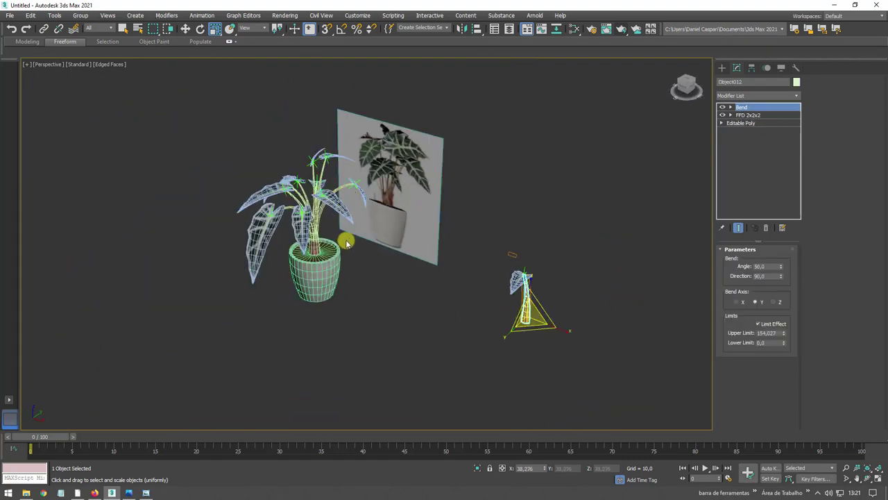
scroll(313, 256, "up", 4)
left_click(300, 260)
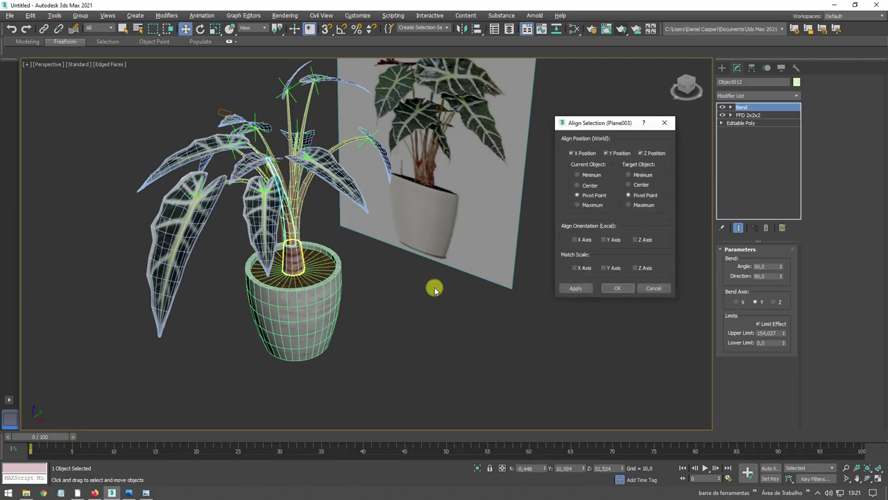
left_click(624, 290)
scroll(305, 229, "up", 3)
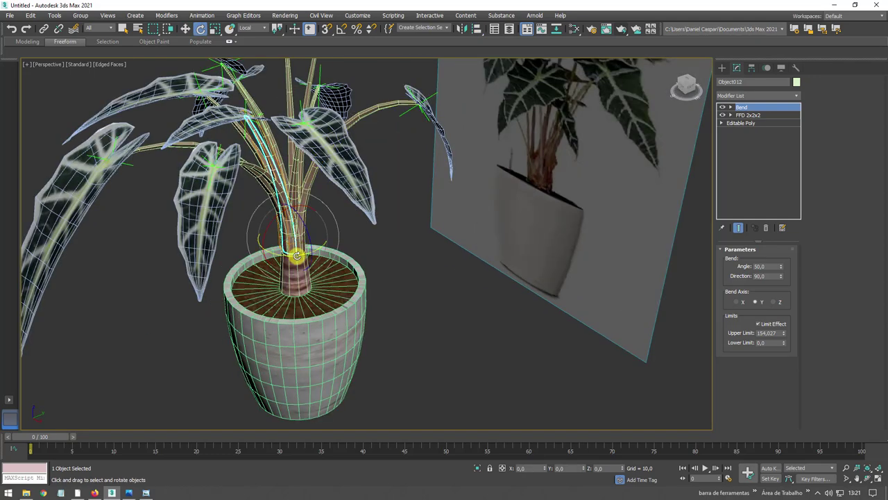
left_click_drag(296, 256, 338, 248)
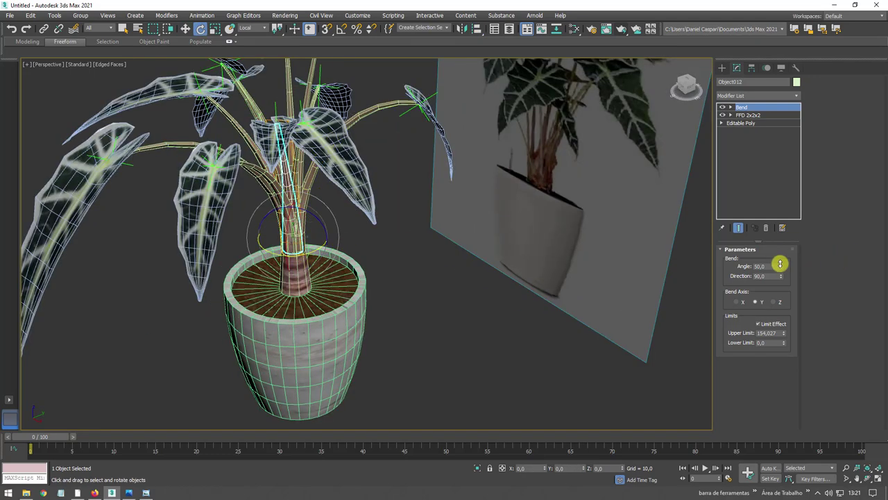
left_click_drag(780, 264, 773, 198)
Step: Rotate a leaf near the stem into a more upright pose
mouse_move(419, 257)
middle_mouse_down("alt")
mouse_move(308, 264)
mouse_move(304, 249)
mouse_move(321, 273)
mouse_move(273, 214)
middle_mouse_up("alt")
left_click(254, 214)
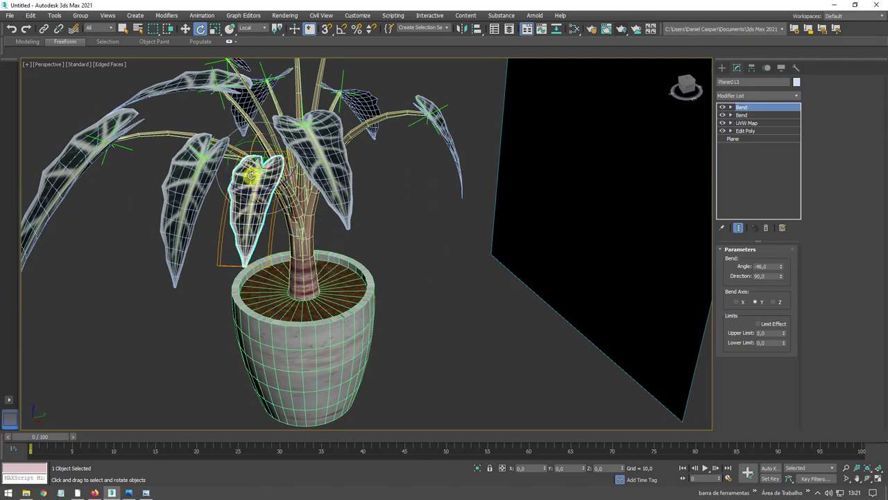
left_click_drag(252, 177, 256, 195)
mouse_move(316, 239)
middle_mouse_down("alt")
mouse_move(341, 232)
mouse_move(317, 232)
mouse_move(391, 244)
mouse_move(431, 278)
mouse_move(390, 238)
mouse_move(432, 260)
middle_mouse_up("alt")
scroll(389, 238, "up", 4)
Step: Select the stalk with its leaves and Shift-drag a copy of it
left_click(397, 240)
scroll(397, 240, "down", 5)
scroll(431, 261, "up", 2)
mouse_move(432, 291)
middle_mouse_down("alt")
mouse_move(424, 201)
mouse_move(435, 141)
middle_mouse_up("alt")
left_click(396, 93, "ctrl")
key("w")
scroll(416, 208, "down", 5)
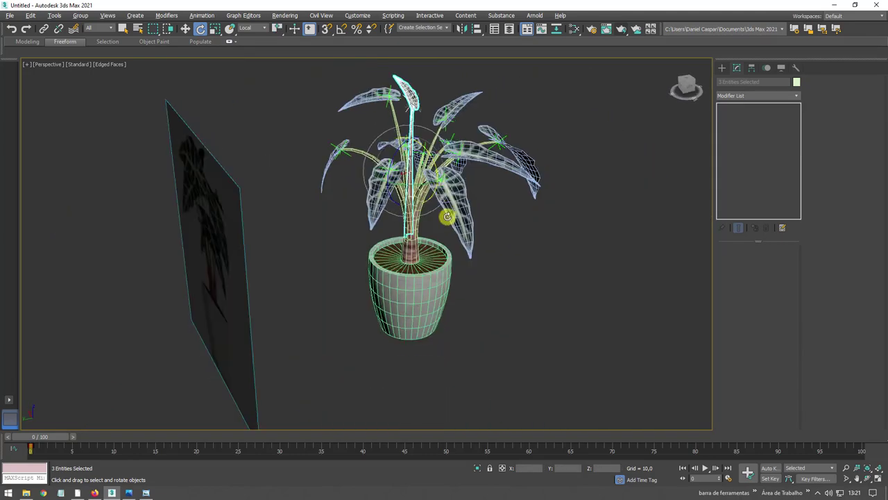
middle_click_drag(416, 208, 423, 186, "alt")
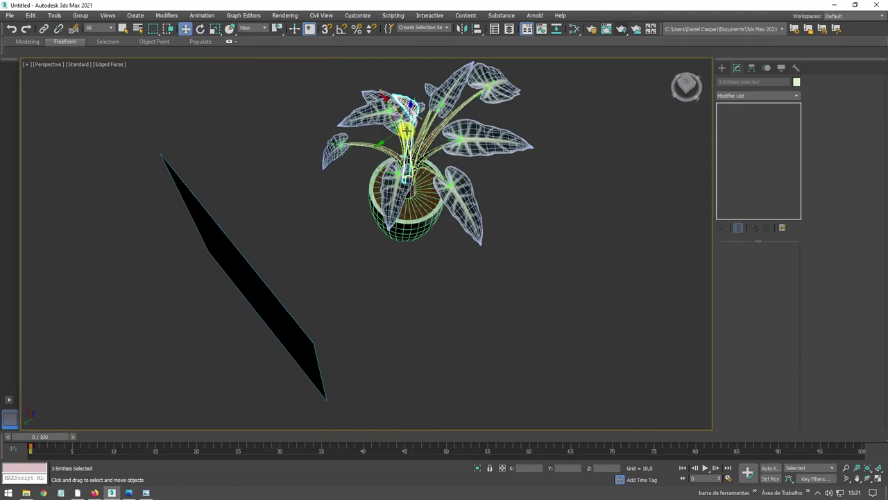
left_click_drag(440, 176, 494, 216, "shift")
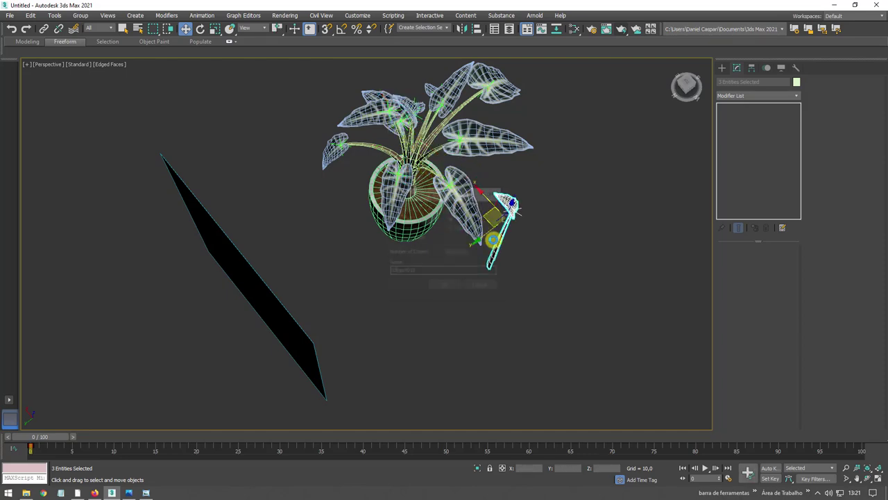
left_click(452, 284)
Step: Align the copied stalk to the central stem so it sits in the pot's centre
left_click(486, 266)
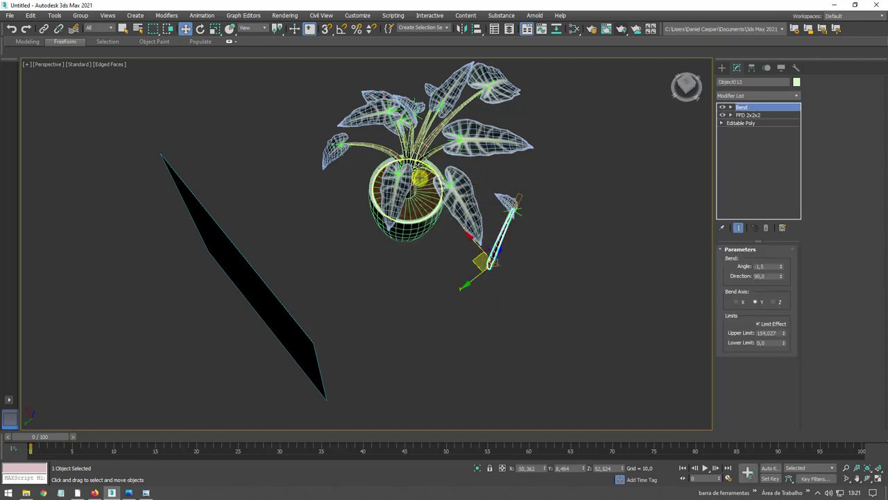
scroll(416, 171, "up", 5)
left_click(404, 248)
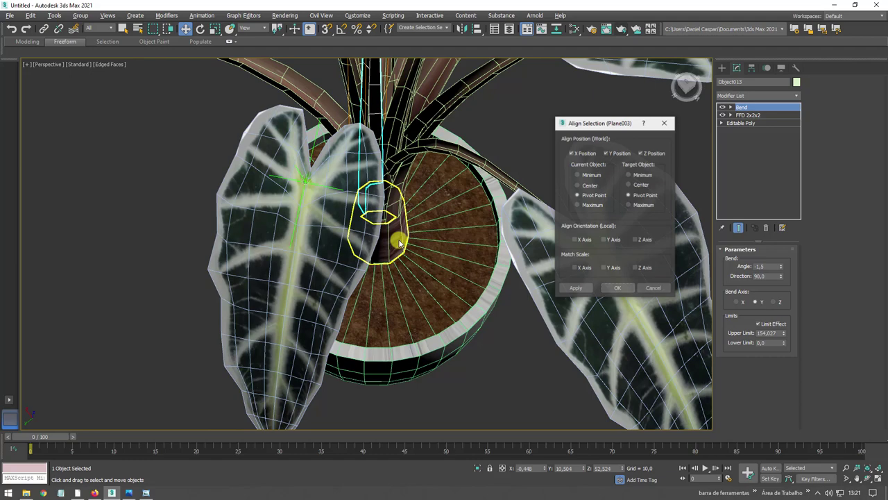
left_click(609, 288)
scroll(439, 220, "down", 5)
middle_click_drag(439, 220, 421, 216, "alt")
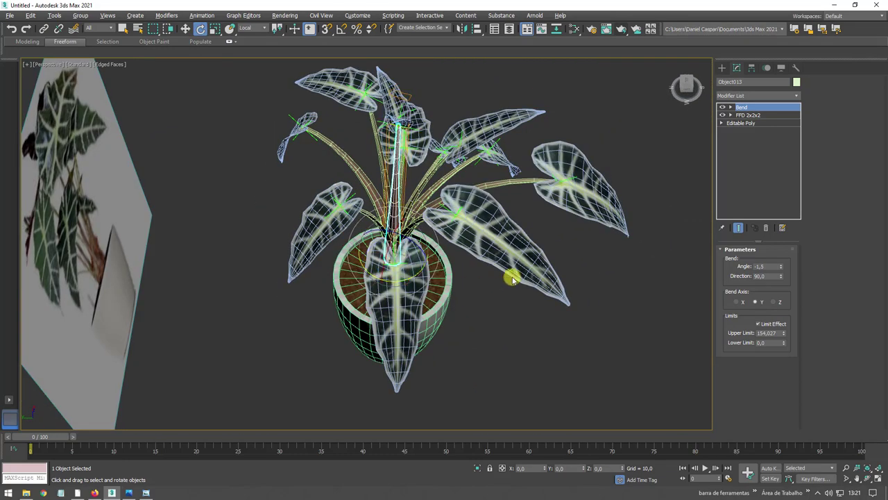
middle_click_drag(511, 279, 637, 263, "alt")
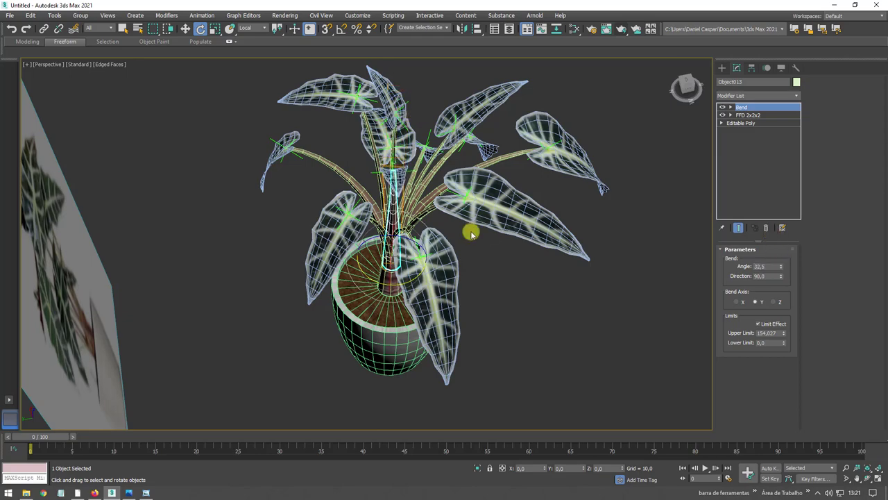
mouse_move(471, 233)
middle_mouse_down("alt")
mouse_move(541, 229)
mouse_move(563, 240)
mouse_move(539, 234)
middle_mouse_up("alt")
Step: Enlarge the right-hand leaf and rotate it to a new angle
left_click(489, 149)
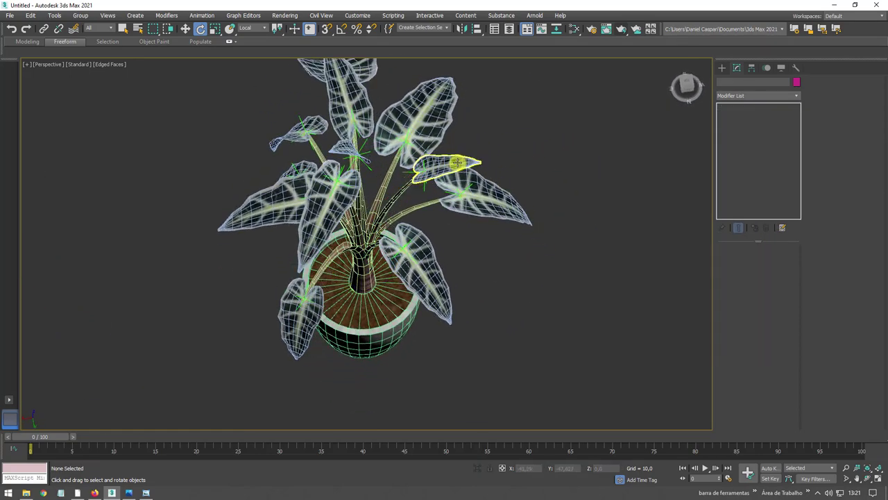
left_click(458, 163)
mouse_move(416, 161)
left_mouse_down()
mouse_move(462, 154)
mouse_move(478, 176)
left_mouse_up()
key("e")
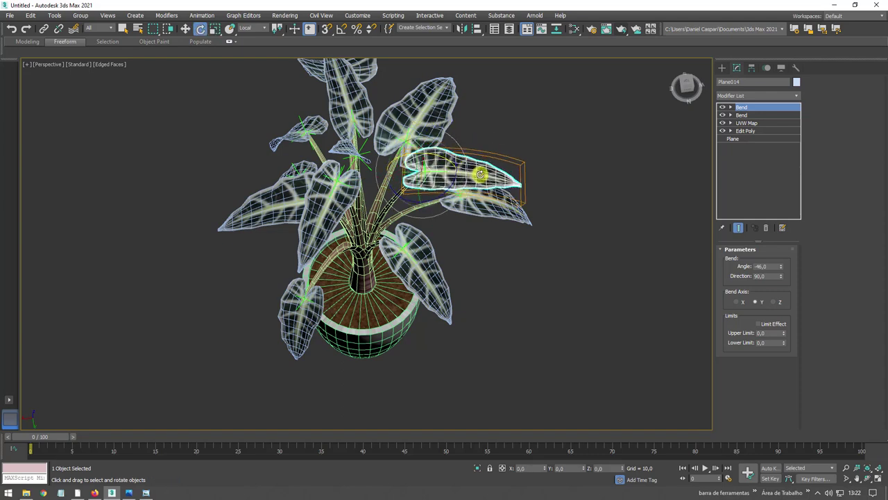
mouse_move(478, 176)
middle_mouse_down("alt")
mouse_move(466, 135)
mouse_move(458, 139)
middle_mouse_up("alt")
left_click_drag(438, 144, 454, 148)
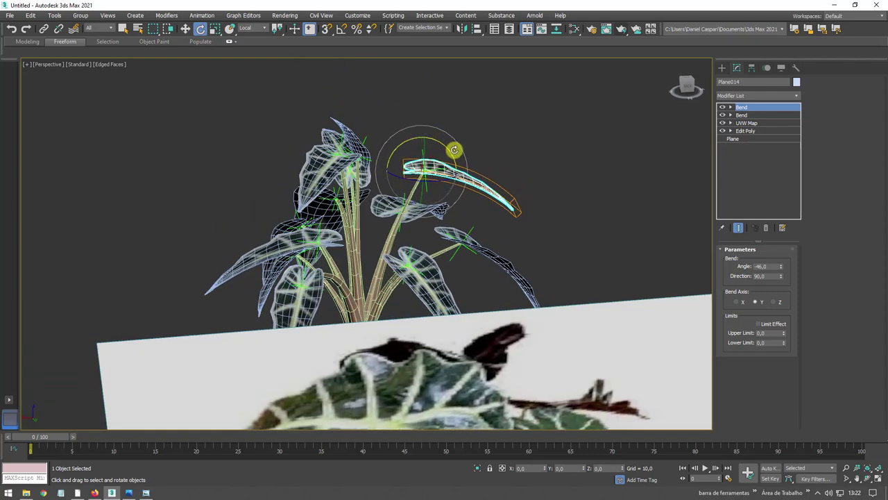
Step: Rotate the whole plant in View coordinates to match the reference photo's angle
left_click(518, 145)
mouse_move(518, 145)
middle_mouse_down("alt")
mouse_move(531, 199)
mouse_move(402, 266)
mouse_move(403, 297)
mouse_move(381, 305)
mouse_move(367, 326)
middle_mouse_up("alt")
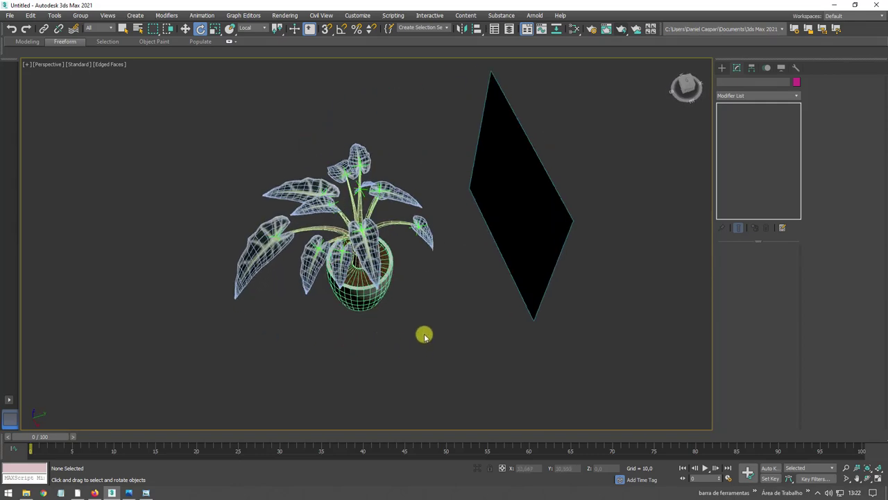
left_click_drag(223, 108, 246, 123)
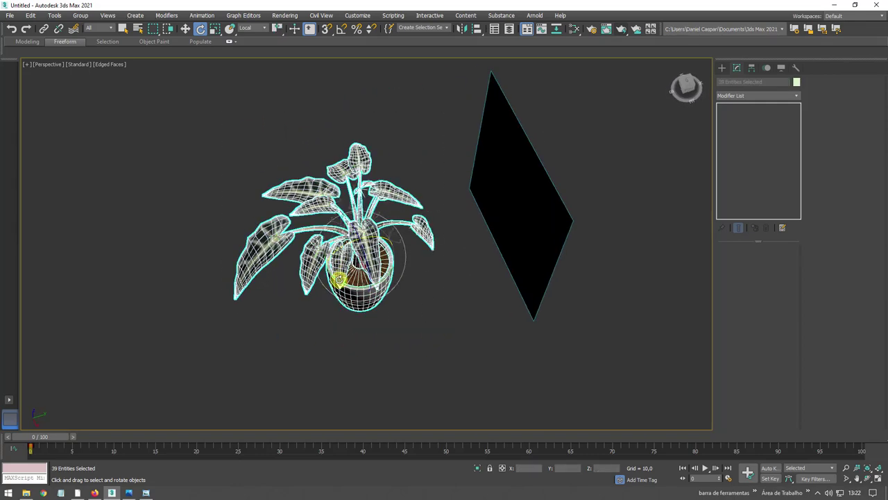
left_click(264, 29)
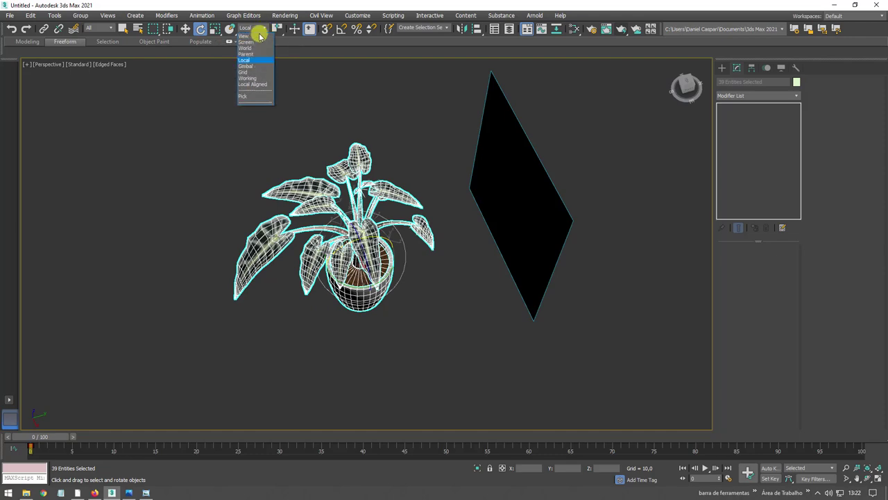
left_click(251, 36)
left_click_drag(342, 250, 297, 252)
mouse_move(347, 263)
middle_mouse_down("alt")
mouse_move(397, 231)
mouse_move(389, 236)
middle_mouse_up("alt")
Step: Shorten, rotate and bend a single leaf to match the photo's leaves
left_click(276, 290)
left_click(267, 248)
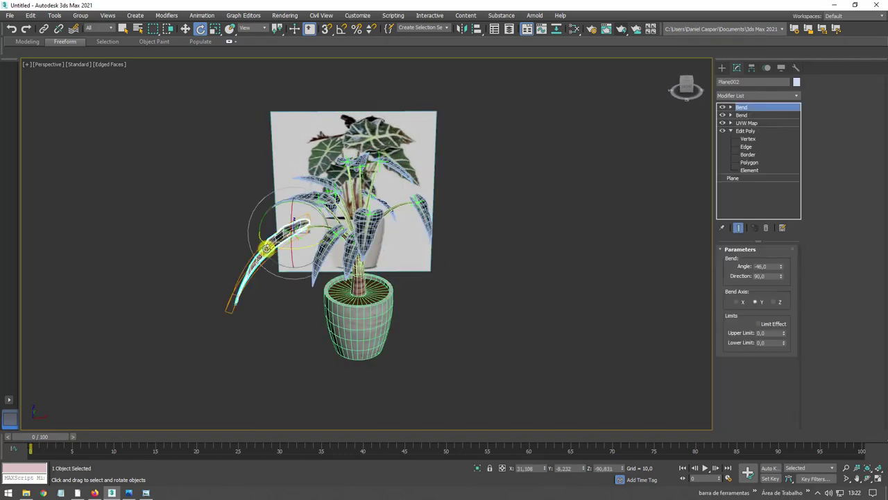
scroll(266, 241, "up", 2)
mouse_move(304, 193)
left_mouse_down()
mouse_move(263, 207)
mouse_move(297, 231)
left_mouse_up()
middle_click_drag(297, 230, 318, 230, "alt")
key("e")
scroll(317, 231, "up", 3)
mouse_move(303, 248)
left_mouse_down()
mouse_move(297, 199)
mouse_move(311, 185)
left_mouse_up()
mouse_move(311, 184)
middle_mouse_down("alt")
mouse_move(371, 218)
mouse_move(371, 205)
middle_mouse_up("alt")
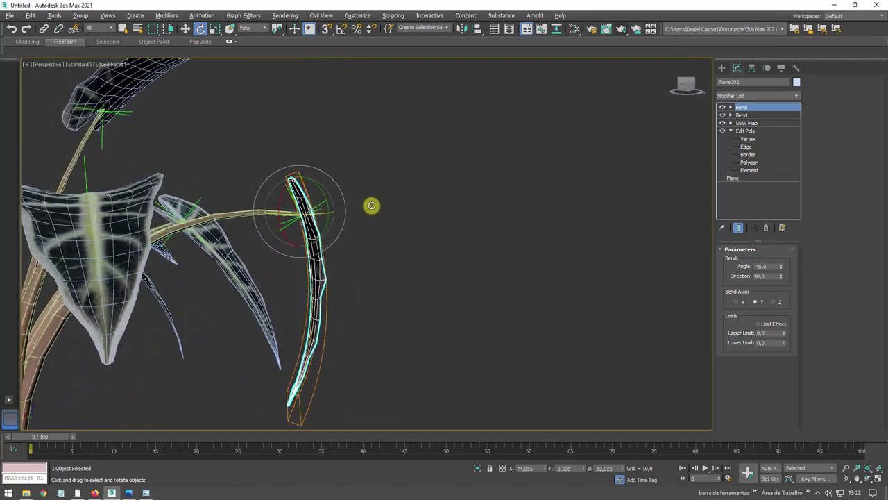
mouse_move(340, 199)
left_mouse_down()
mouse_move(340, 180)
mouse_move(341, 190)
left_mouse_up()
Step: Turn off Edged Faces with F4 while viewing the plant against the reference
scroll(420, 236, "down", 5)
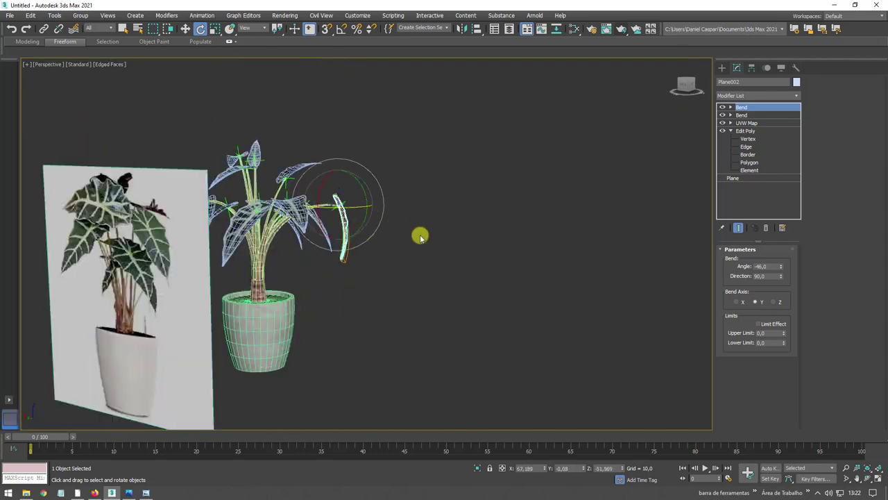
middle_click_drag(420, 236, 273, 260, "alt")
middle_click_drag(478, 272, 462, 281, "alt")
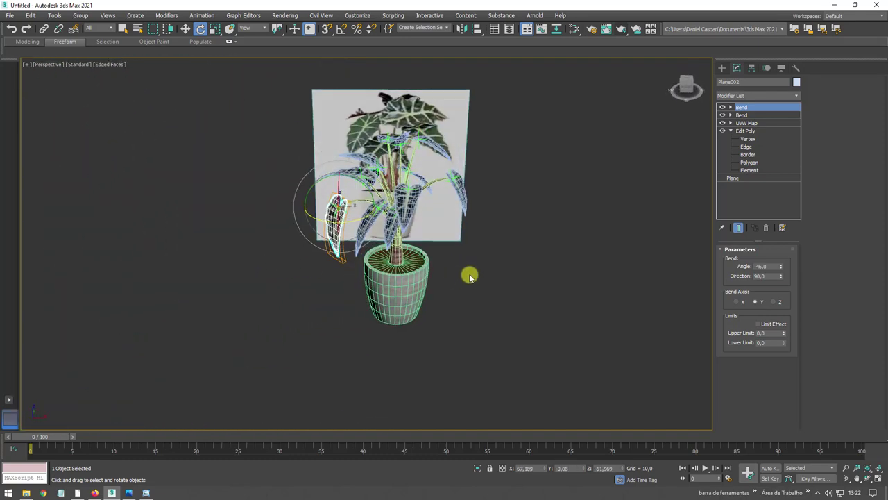
key("F4")
mouse_move(452, 252)
middle_mouse_down("alt")
mouse_move(506, 324)
mouse_move(559, 279)
middle_mouse_up("alt")
Step: Move the reference picture left and draw a floor plane under the pot
left_click(590, 217)
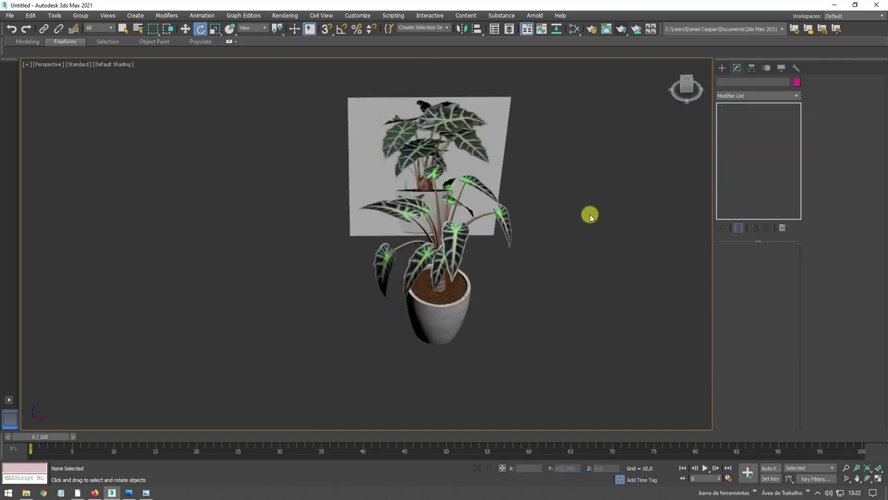
left_click(467, 172)
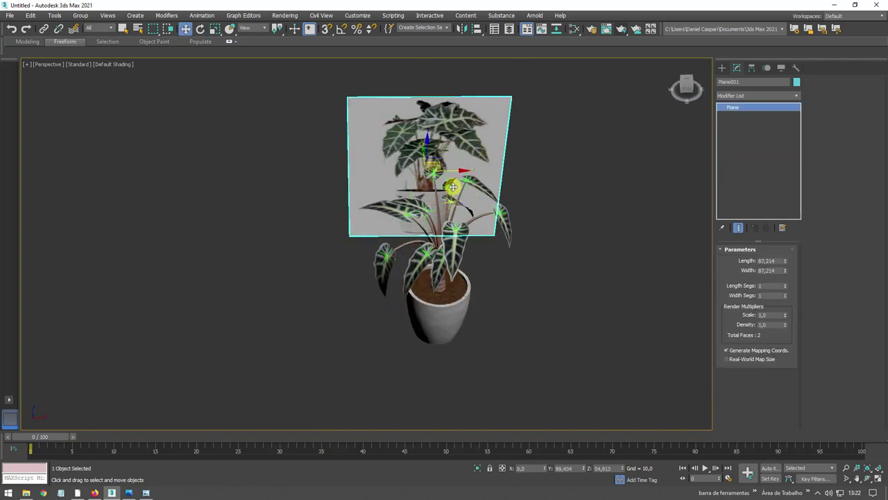
left_click_drag(450, 173, 166, 149)
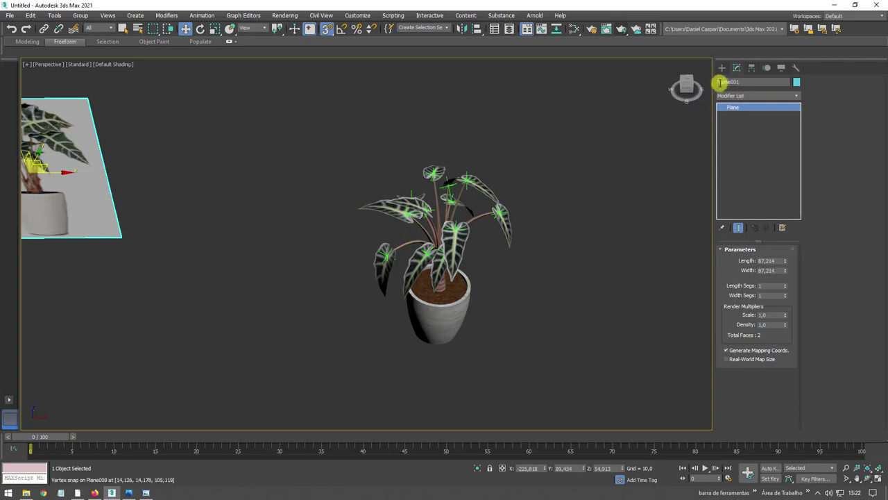
left_click(722, 67)
left_click(774, 162)
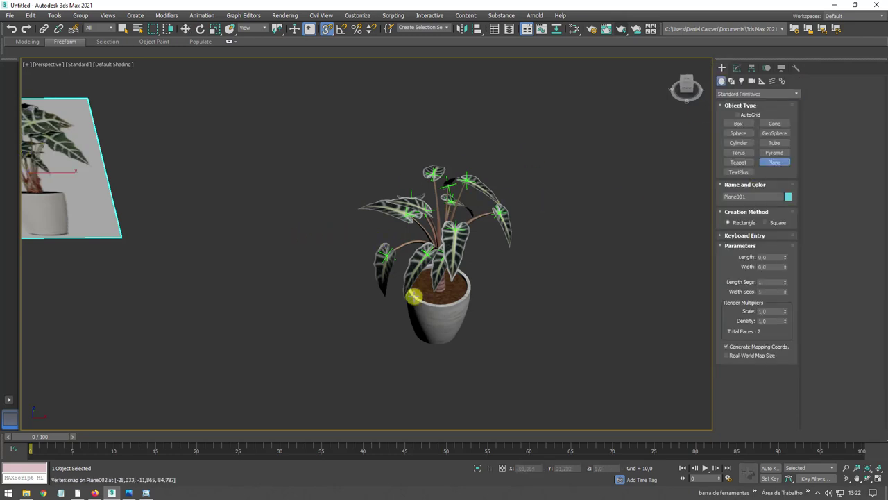
left_click_drag(412, 294, 603, 439)
mouse_move(603, 440)
middle_mouse_down("alt")
mouse_move(568, 345)
mouse_move(472, 267)
middle_mouse_up("alt")
Step: Convert the floor plane to an Editable Poly
scroll(473, 266, "up", 2)
key("w")
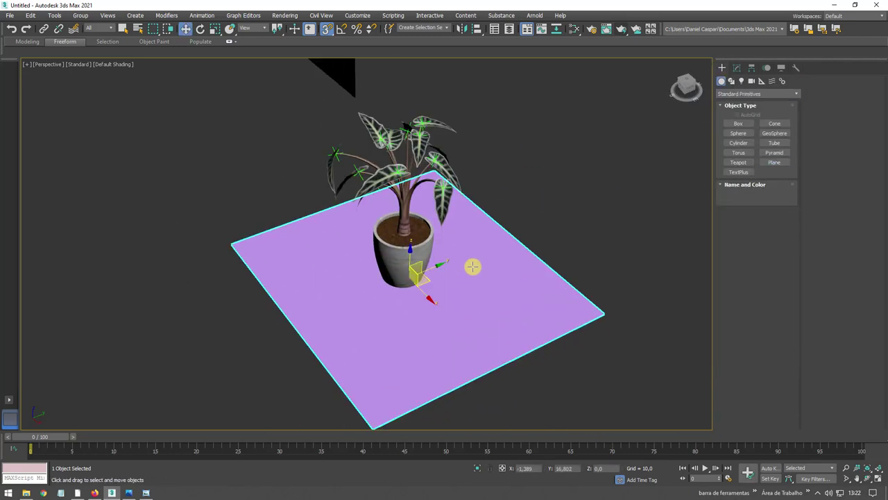
right_click(473, 269)
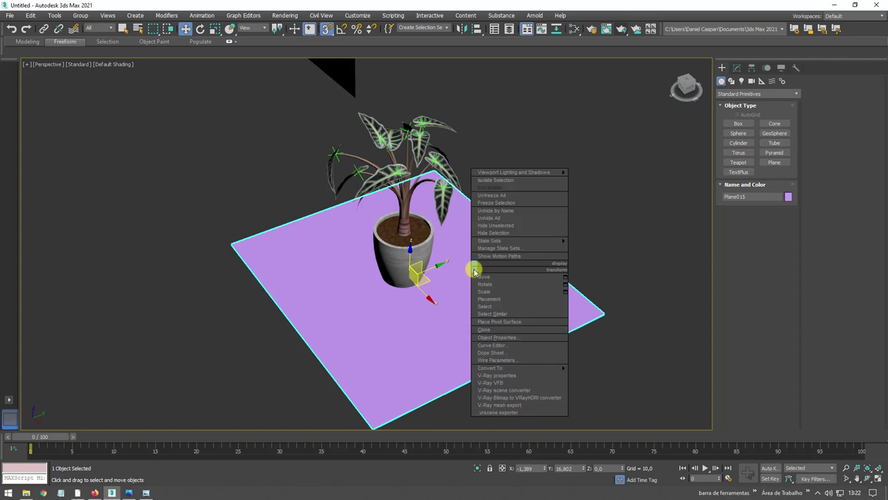
left_click(589, 372)
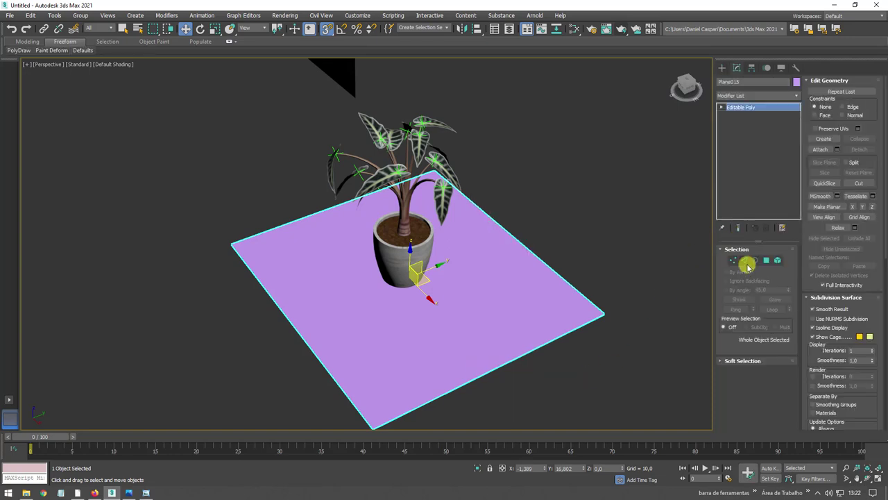
Step: Shift-drag the floor's back edge upward into a tall back wall
left_click(746, 264)
mouse_move(555, 263)
middle_mouse_down("alt")
mouse_move(551, 258)
mouse_move(525, 363)
mouse_move(511, 336)
middle_mouse_up("alt")
mouse_move(512, 337)
left_mouse_down("shift")
mouse_move(506, 208)
mouse_move(516, 179)
left_mouse_up("shift")
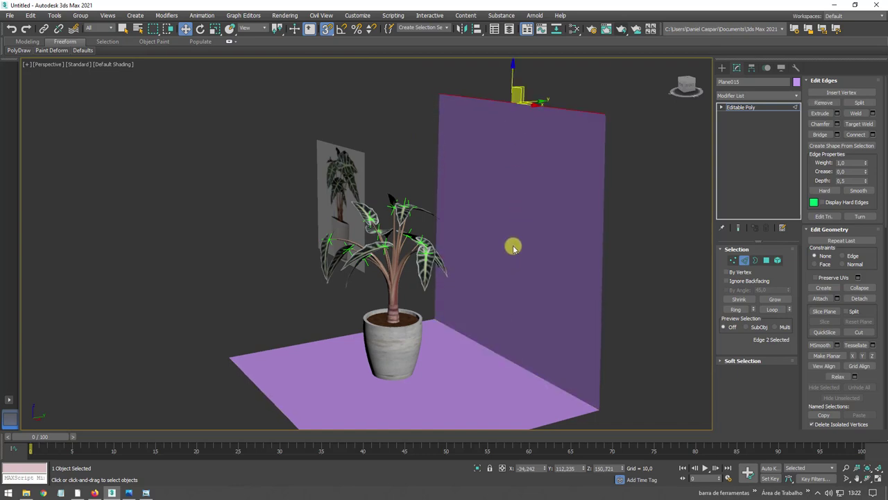
key("ctrl+z")
left_click_drag(508, 333, 495, 153, "shift")
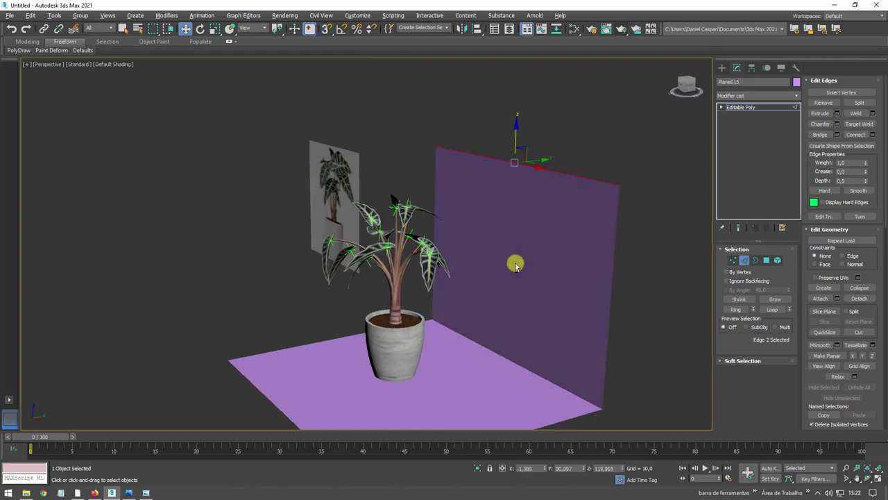
middle_click_drag(516, 262, 515, 145, "alt")
left_click_drag(516, 145, 512, 90)
scroll(527, 220, "down", 3)
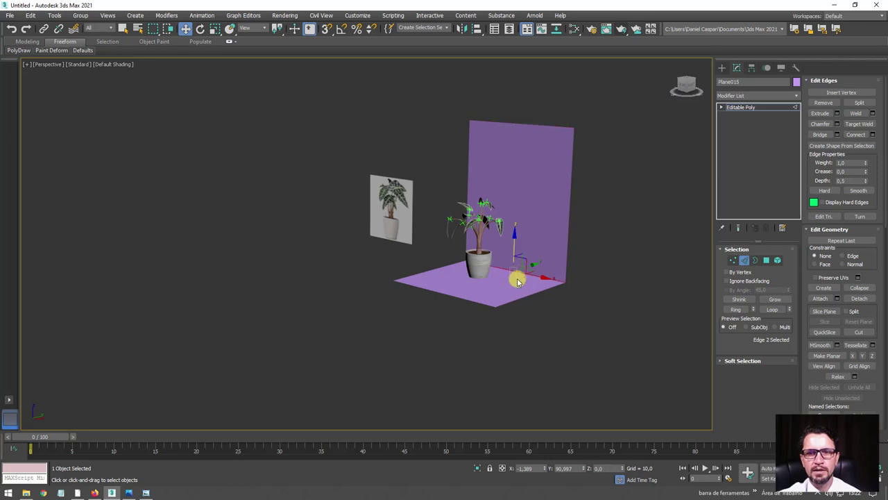
scroll(517, 281, "up", 4)
middle_click_drag(535, 258, 548, 236, "alt")
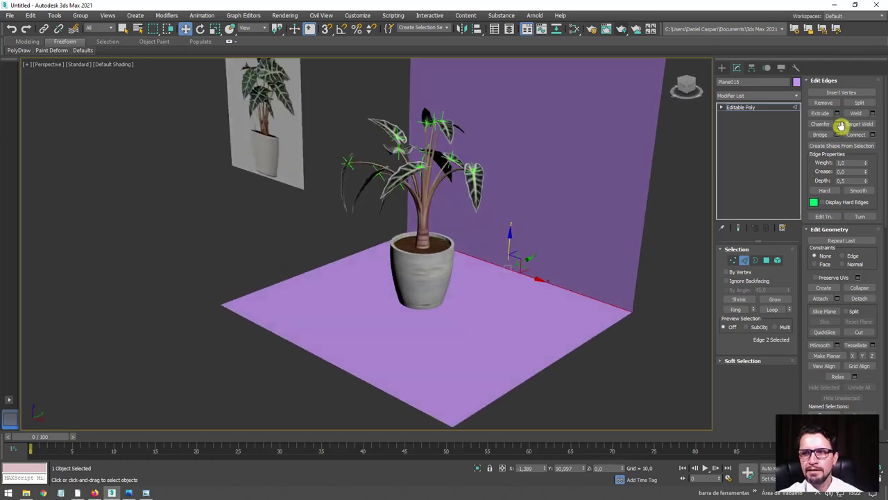
Step: Chamfer the floor-to-wall corner edge into a smooth curve
key("ctrl+shift+c")
left_click_drag(375, 247, 378, 258)
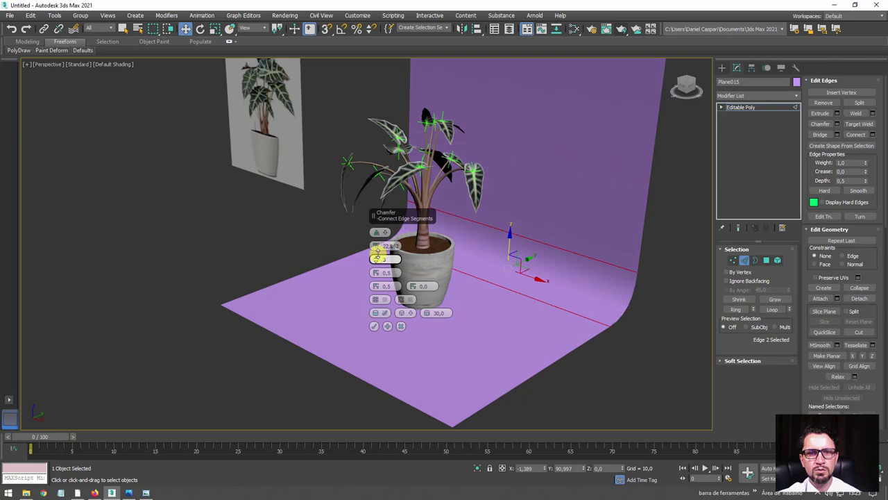
left_click(374, 327)
left_click(755, 109)
Step: In front view, raise the backdrop so its floor meets the pot base
key("r")
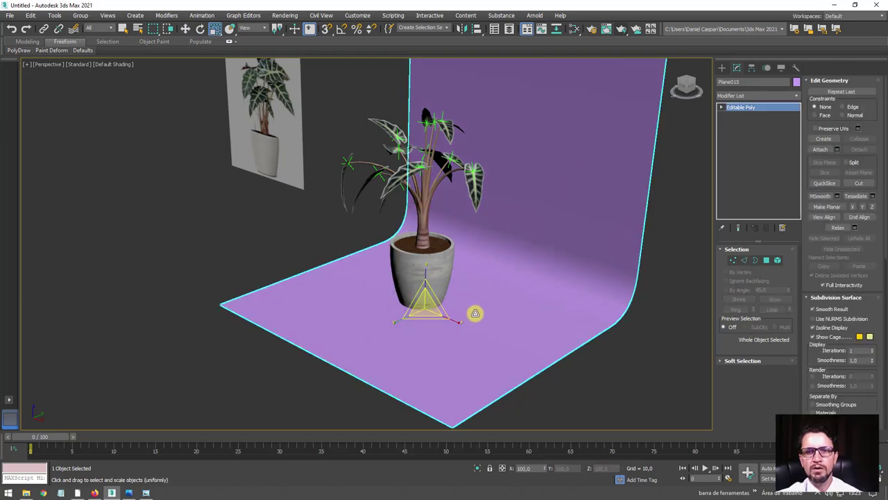
middle_click_drag(428, 306, 492, 251, "alt")
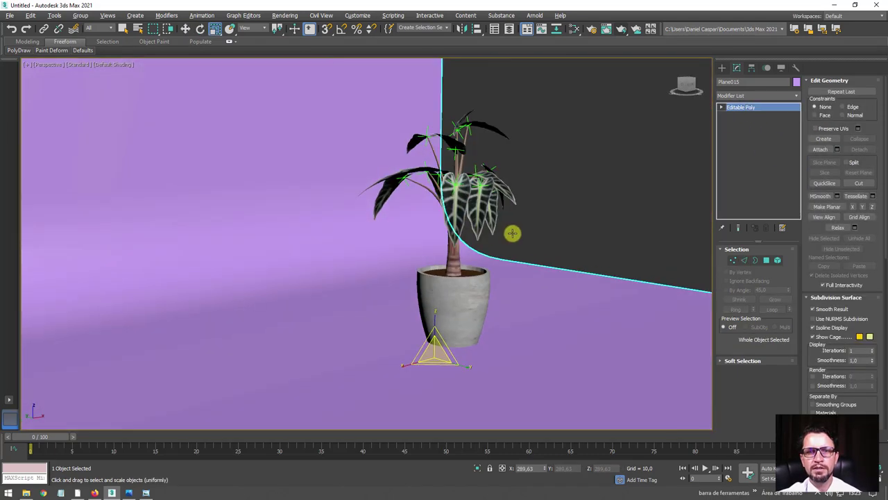
scroll(492, 250, "down", 5)
mouse_move(322, 243)
middle_mouse_down("alt")
mouse_move(446, 283)
mouse_move(436, 283)
middle_mouse_up("alt")
key("f")
key("z")
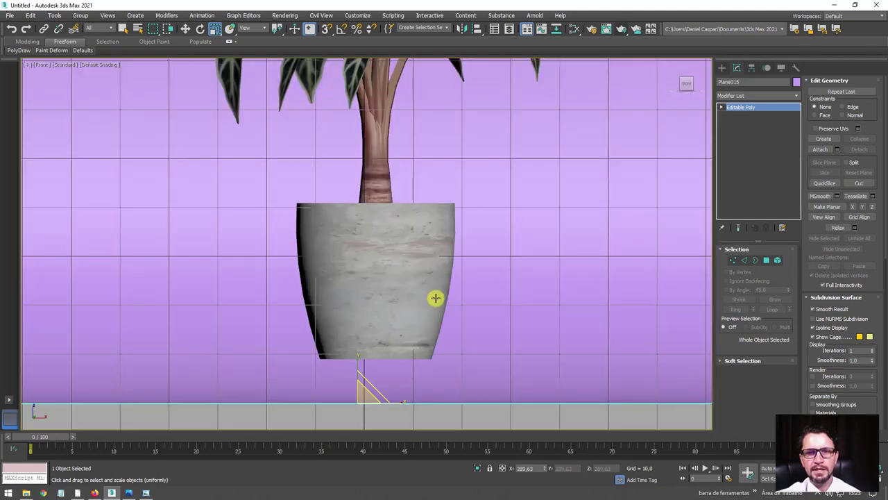
key("w")
left_click_drag(356, 376, 361, 333)
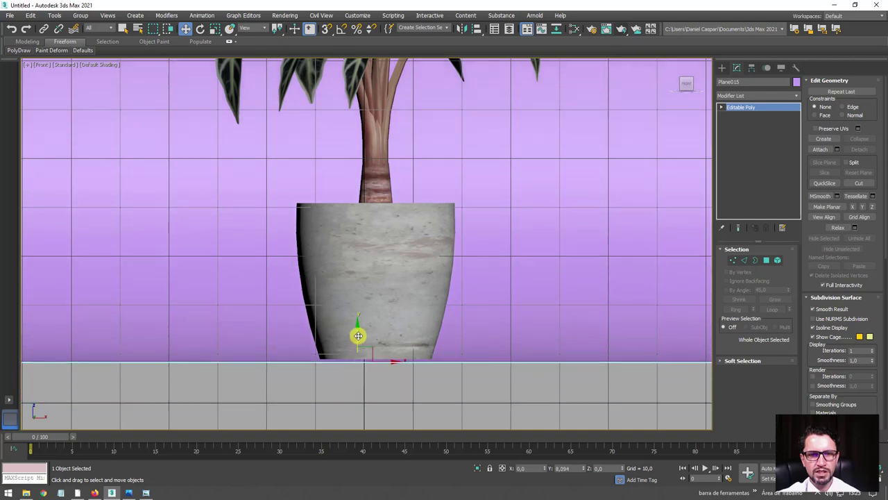
key("z")
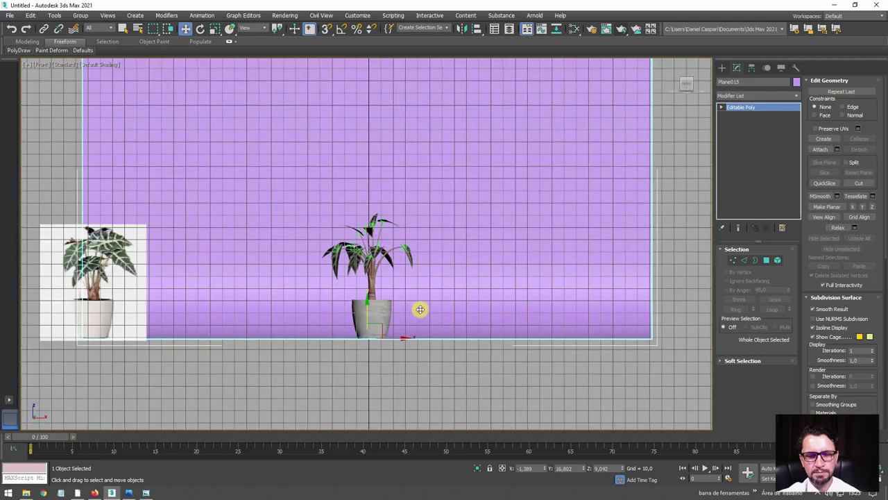
key("p")
Step: Move the reference picture plane further to the left
middle_click_drag(518, 270, 415, 245, "alt")
left_click(302, 204)
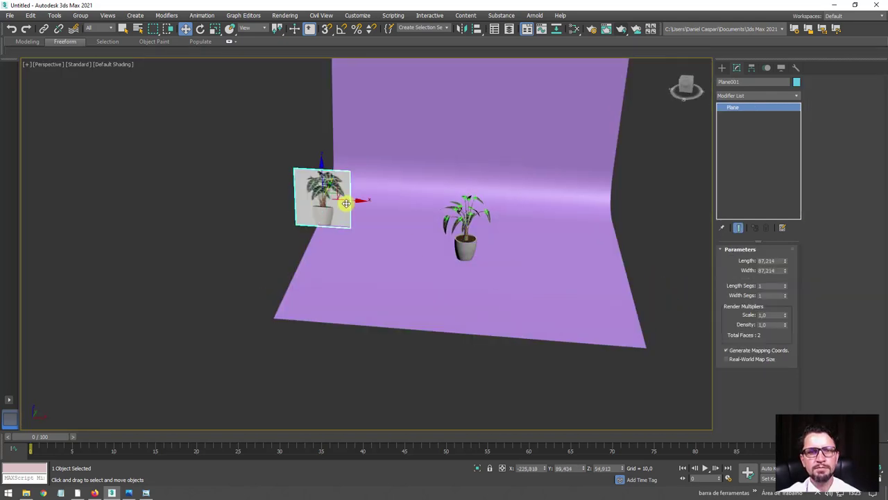
left_click_drag(345, 201, 264, 196)
mouse_move(264, 196)
middle_mouse_down("alt")
mouse_move(559, 242)
mouse_move(620, 230)
middle_mouse_up("alt")
Step: Assign Material #34 to the backdrop in the Slate Material Editor
left_click(574, 28)
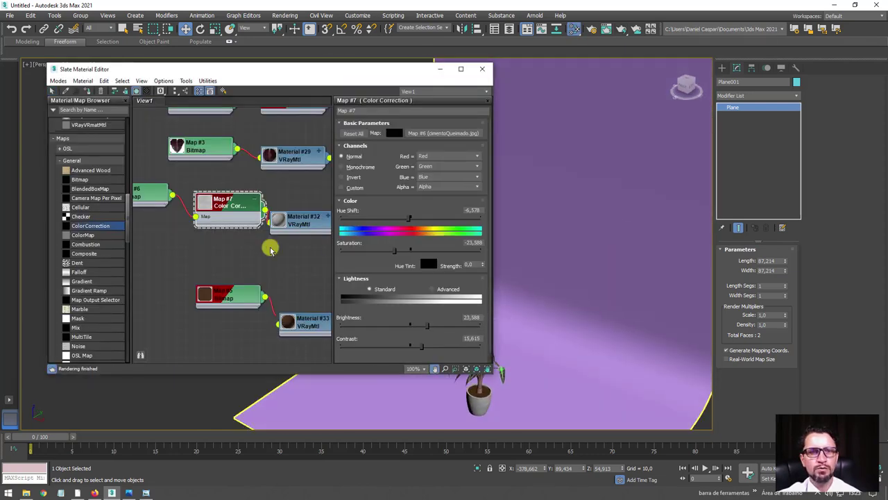
scroll(263, 219, "down", 2)
scroll(282, 238, "down", 2)
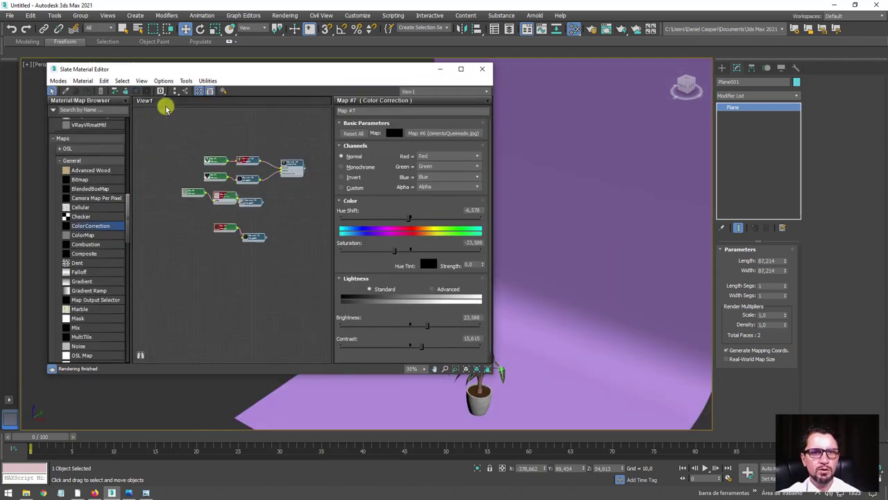
left_click(186, 91)
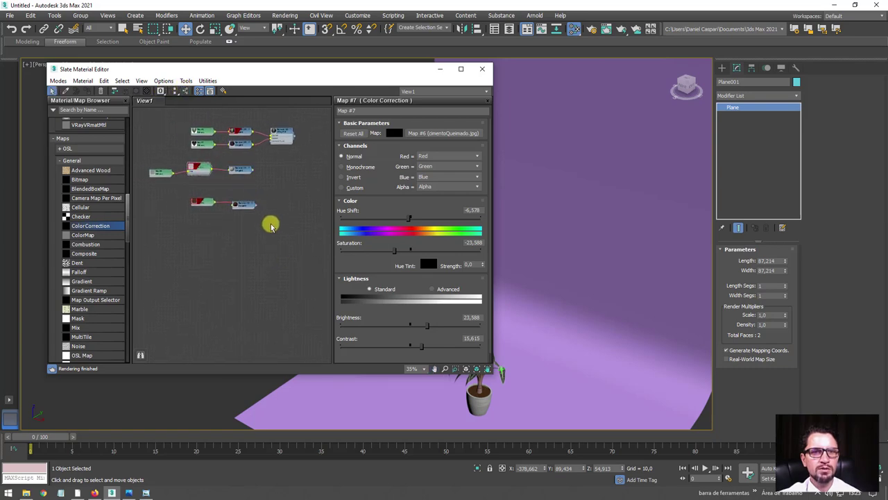
left_click(232, 229)
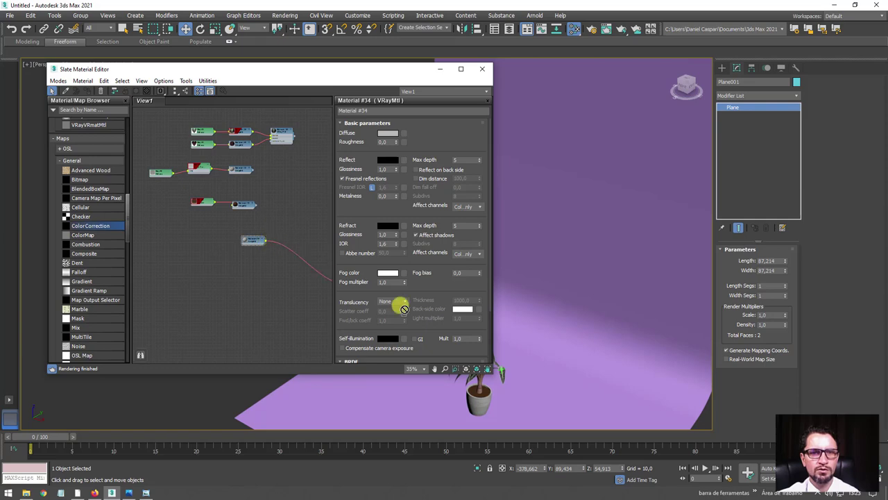
left_click_drag(403, 307, 588, 290)
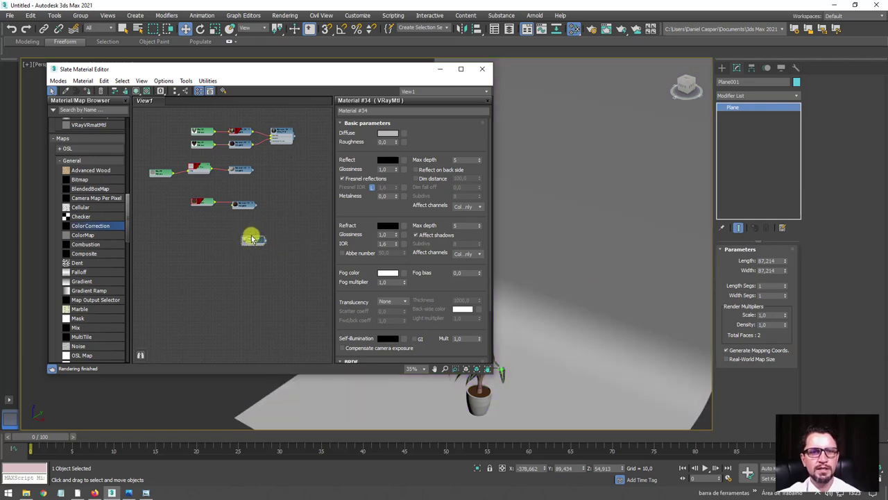
scroll(251, 240, "up", 5)
left_click_drag(251, 242, 227, 194)
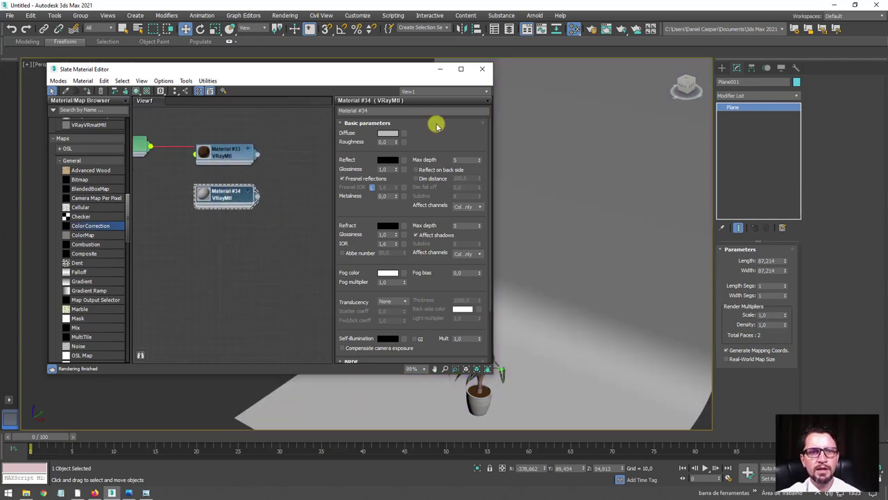
Step: Set Material #34's diffuse colour to grey and minimize the material editor
left_click(391, 134)
left_click_drag(323, 109, 308, 109)
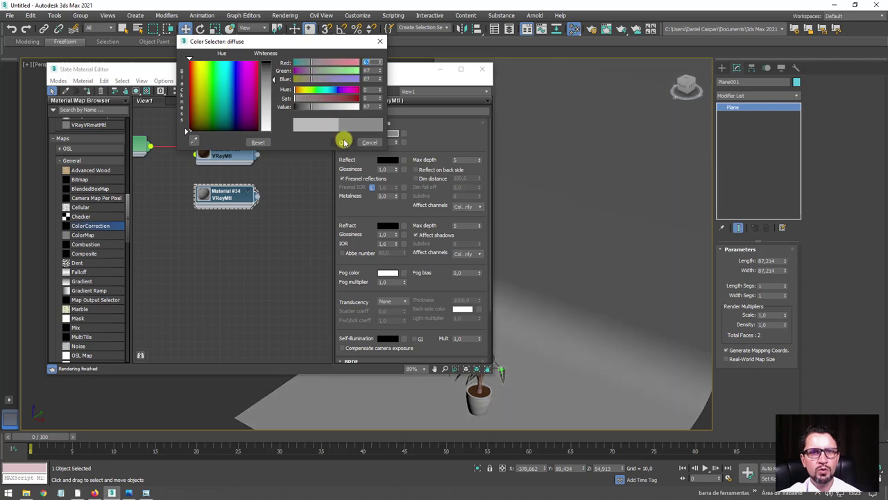
left_click(342, 143)
mouse_move(576, 188)
middle_mouse_down("alt")
mouse_move(531, 190)
mouse_move(624, 125)
middle_mouse_up("alt")
left_click(439, 70)
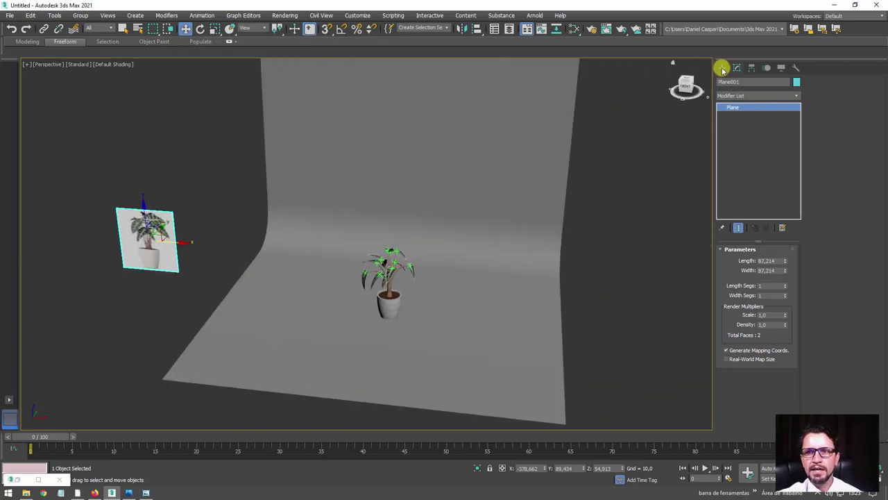
middle_click_drag(468, 217, 449, 224)
Step: In Environment and Effects (key 8), make the background colour black, then close it
key("8")
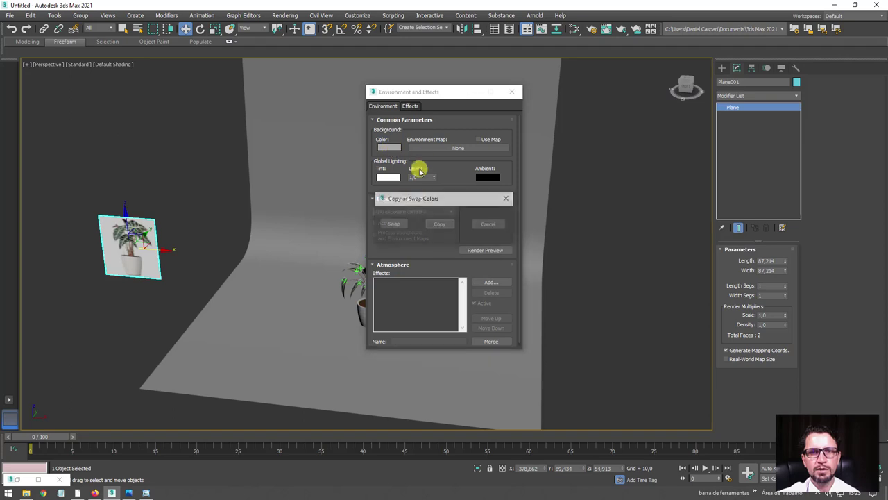
left_click(438, 222)
left_click(514, 92)
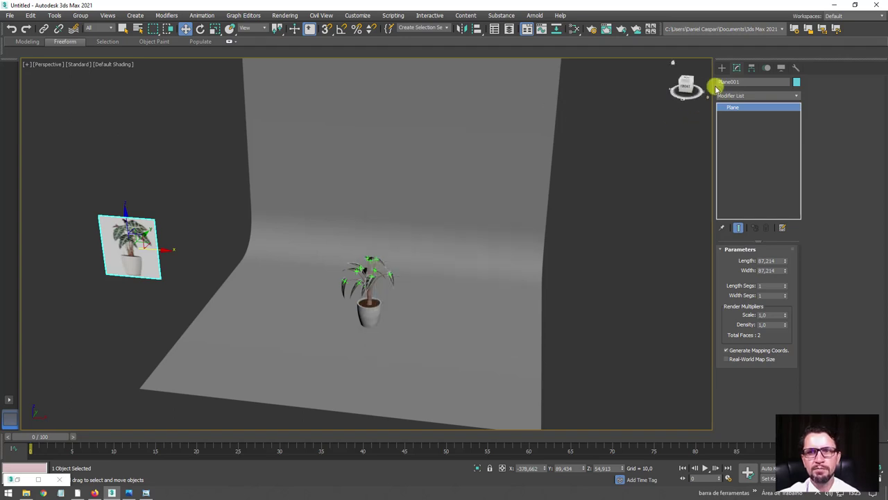
left_click(722, 69)
Step: Draw a VRay plane light near the plant and raise it above the plant
left_click(748, 94)
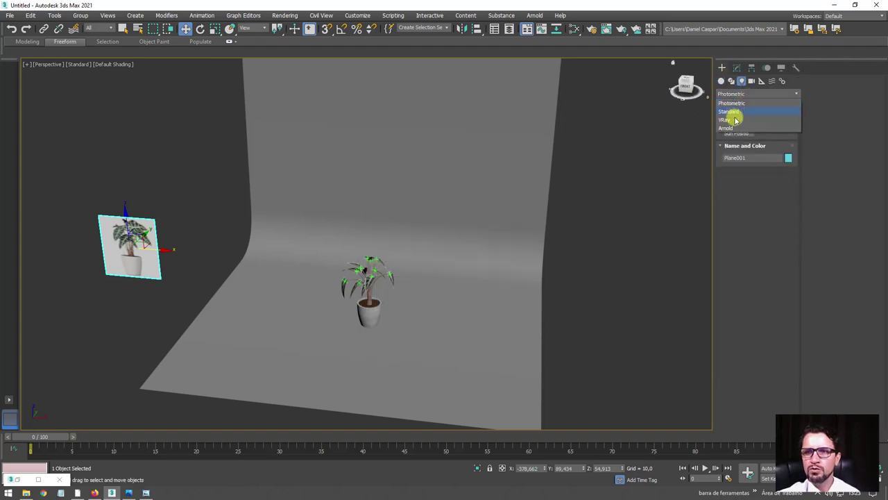
left_click(735, 119)
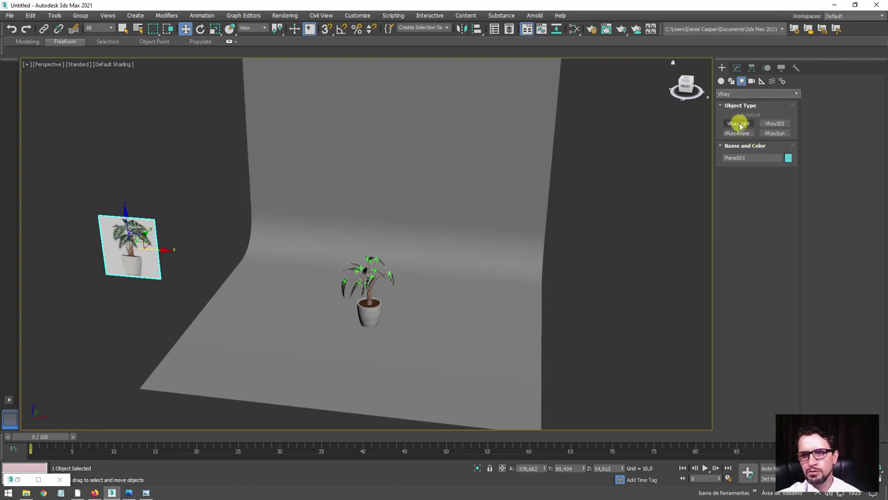
left_click(740, 125)
left_click_drag(278, 308, 405, 365)
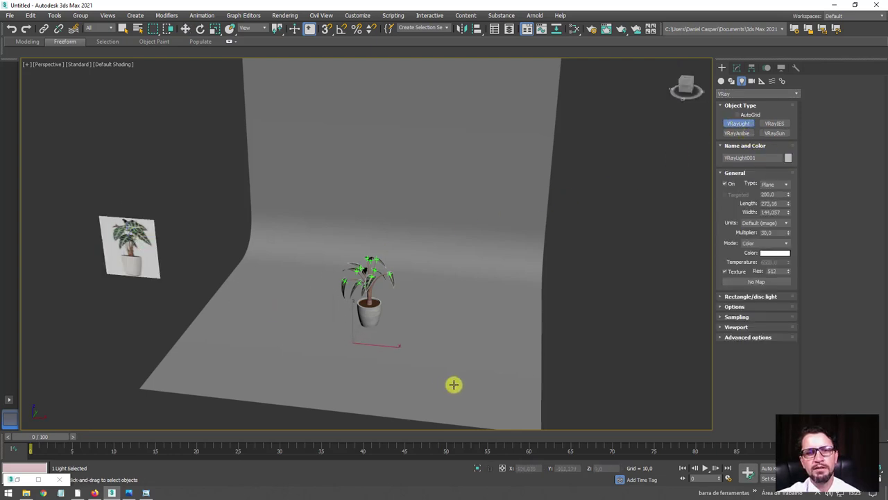
key("w")
middle_click_drag(452, 377, 407, 329, "alt")
mouse_move(370, 324)
left_mouse_down()
mouse_move(391, 176)
mouse_move(374, 91)
left_mouse_up()
left_click(373, 91)
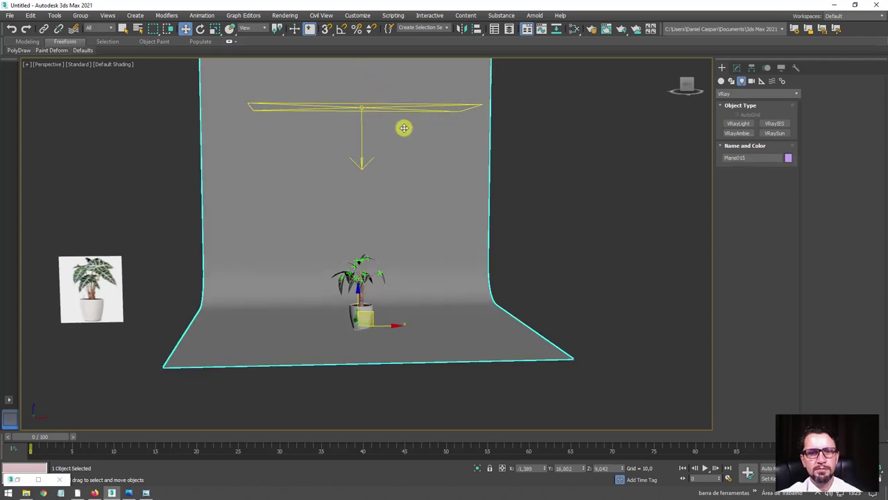
mouse_move(404, 127)
middle_mouse_down("alt")
mouse_move(411, 150)
mouse_move(408, 114)
middle_mouse_up("alt")
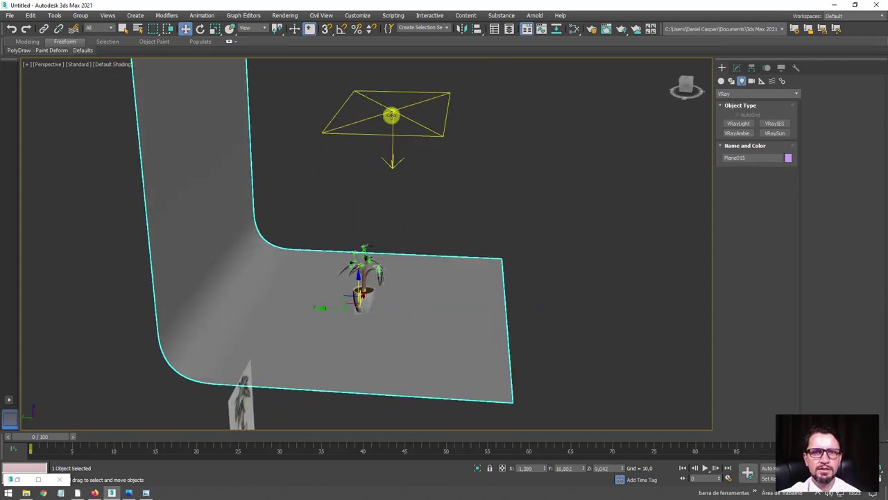
Step: Tilt the light toward the plant and move it right over the floor
left_click(391, 116)
key("e")
left_click_drag(424, 98, 444, 109)
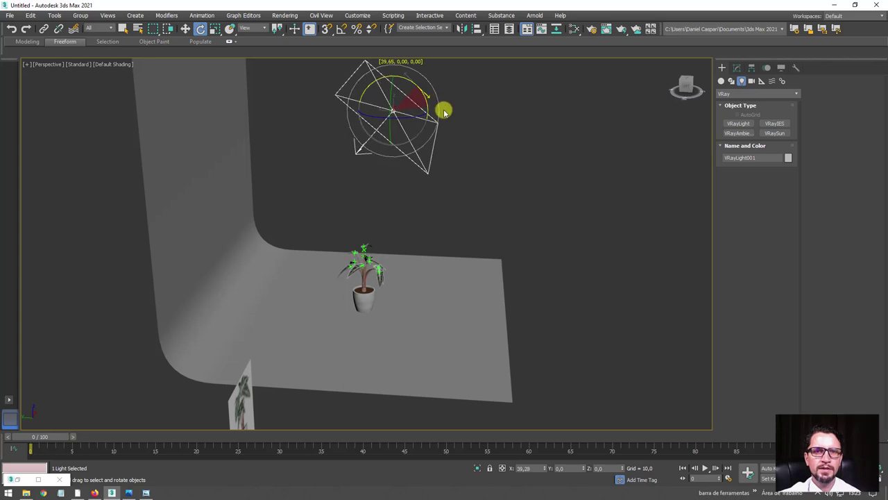
key("w")
left_click_drag(391, 93, 450, 107)
mouse_move(449, 107)
middle_mouse_down("alt")
mouse_move(499, 142)
mouse_move(424, 146)
middle_mouse_up("alt")
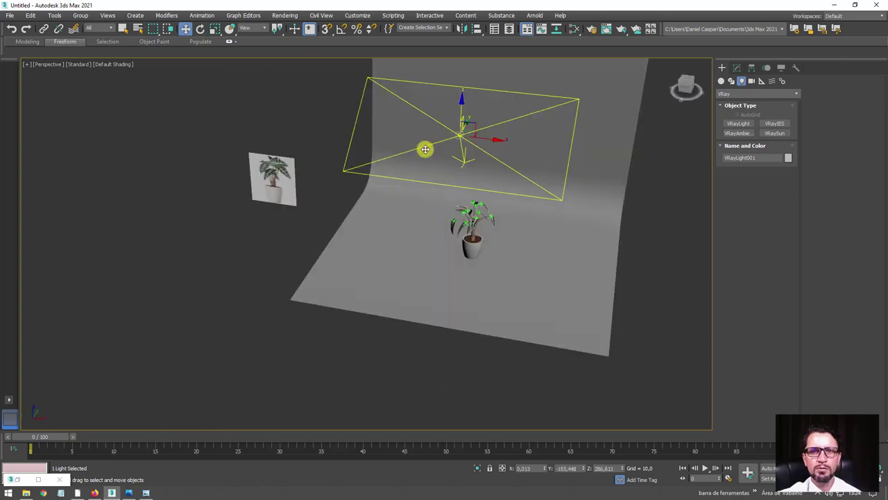
key("e")
mouse_move(471, 147)
left_mouse_down()
mouse_move(490, 143)
mouse_move(468, 138)
mouse_move(578, 154)
mouse_move(571, 152)
left_mouse_up()
key("w")
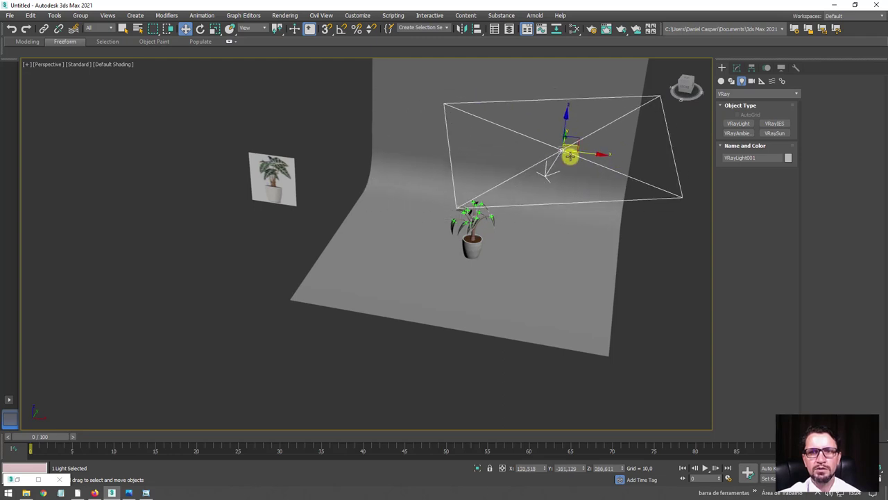
mouse_move(571, 153)
middle_mouse_down("alt")
mouse_move(587, 169)
mouse_move(606, 252)
middle_mouse_up("alt")
Step: Shift-drag a copy of the light and rotate the copy toward the plant
mouse_move(607, 230)
left_mouse_down("shift")
mouse_move(407, 162)
mouse_move(459, 118)
left_mouse_up("shift")
left_click(446, 288)
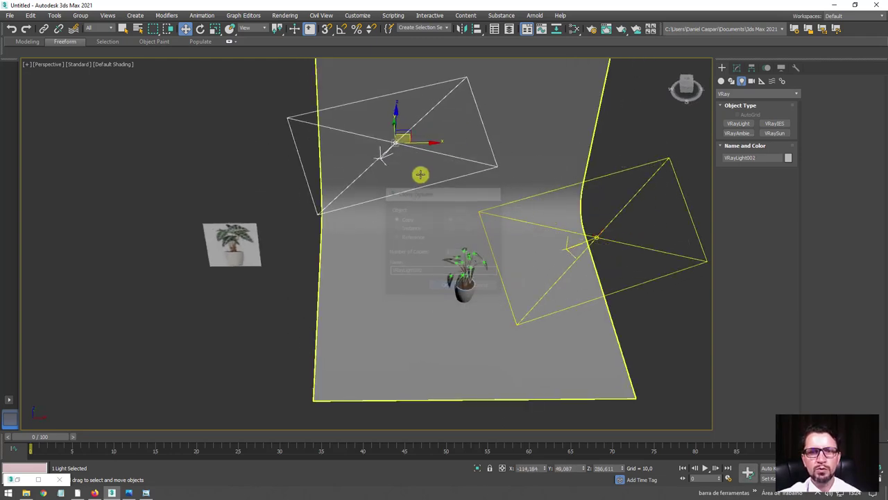
key("e")
left_click_drag(406, 143, 380, 152)
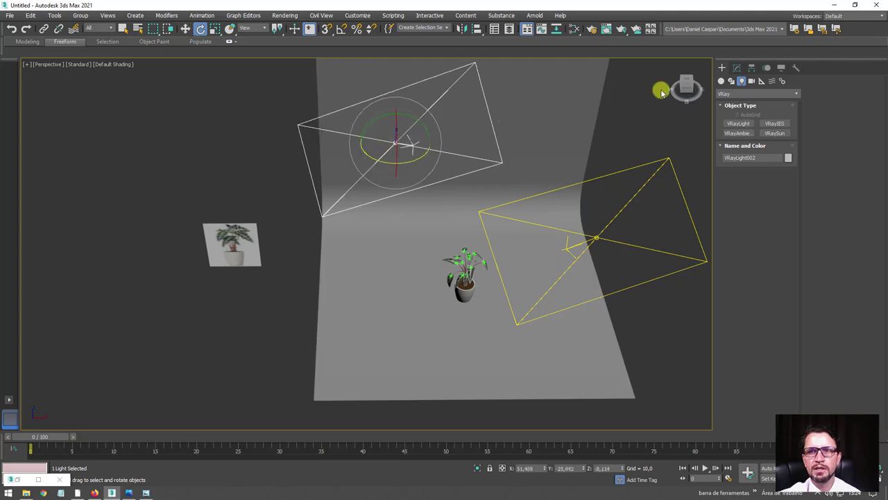
left_click(736, 68)
middle_click_drag(555, 238, 714, 240, "alt")
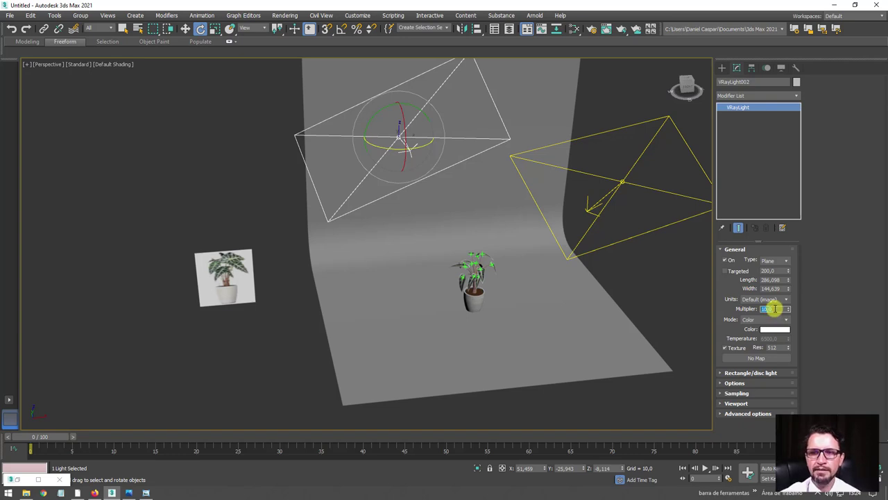
Step: Tint the right-hand light pale blue and set its multiplier to 10
left_click(639, 170)
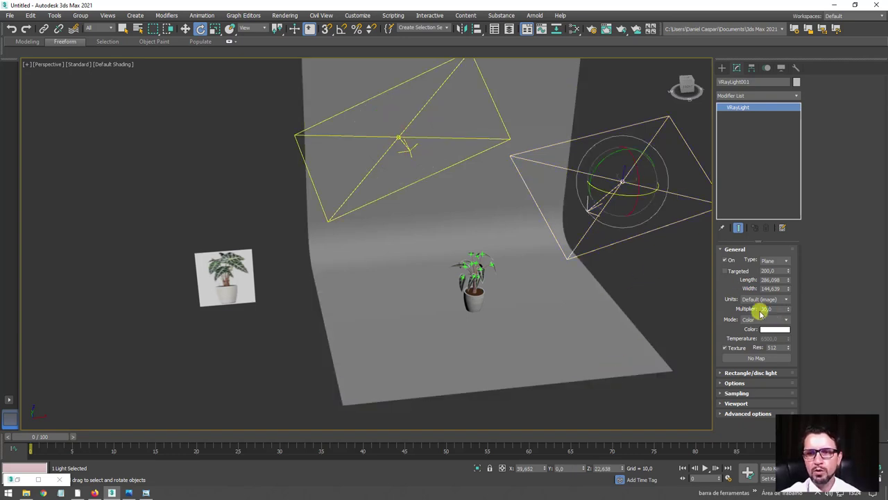
left_click(773, 329)
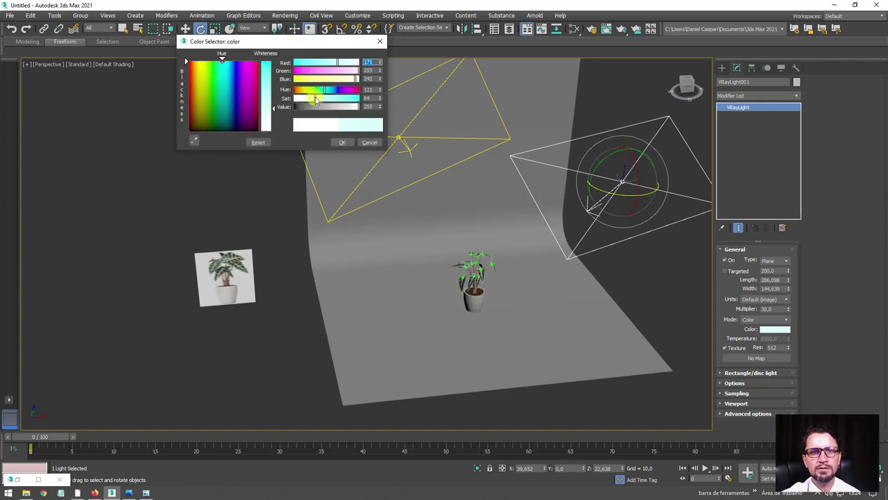
left_click(341, 142)
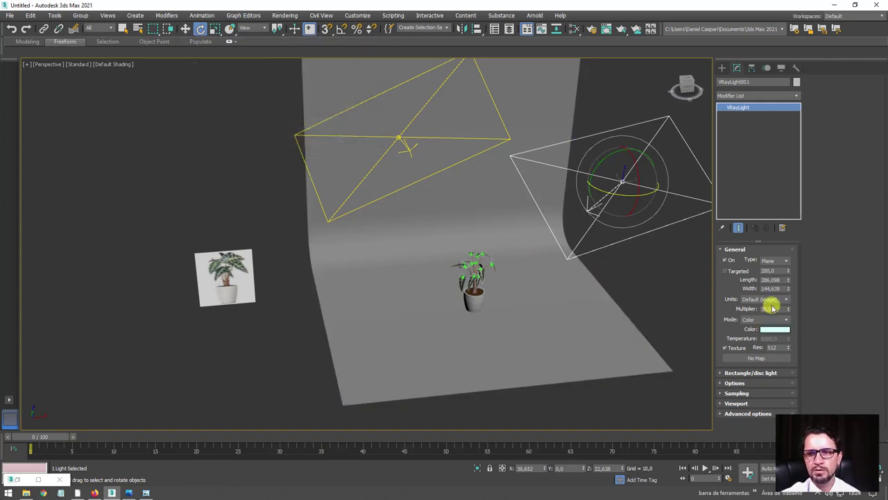
type("10")
key("Return")
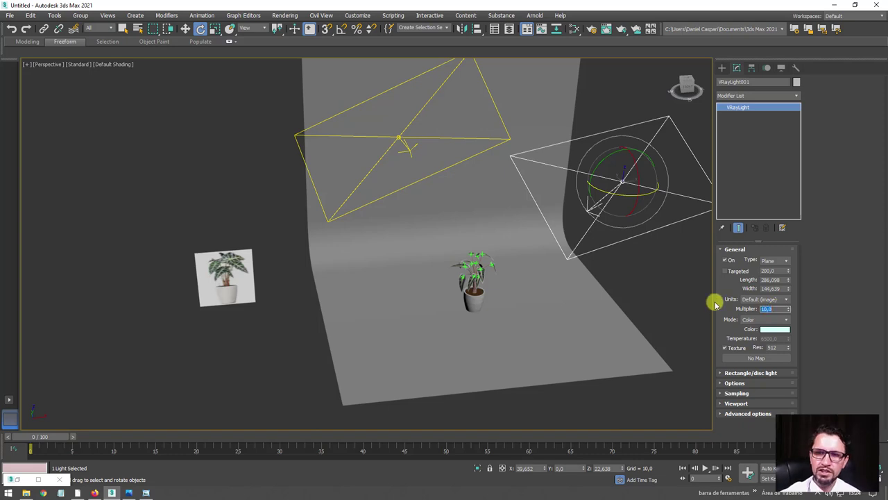
middle_click_drag(544, 350, 494, 327, "alt")
Step: Select the plant pot, show the safe frame and orbit to a level view
scroll(492, 331, "up", 5)
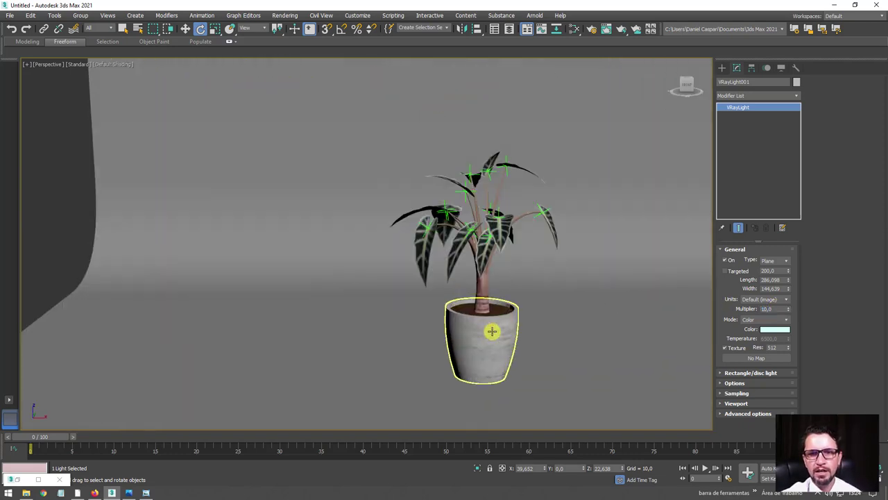
left_click(497, 331)
scroll(429, 286, "up", 2)
scroll(451, 274, "down", 3)
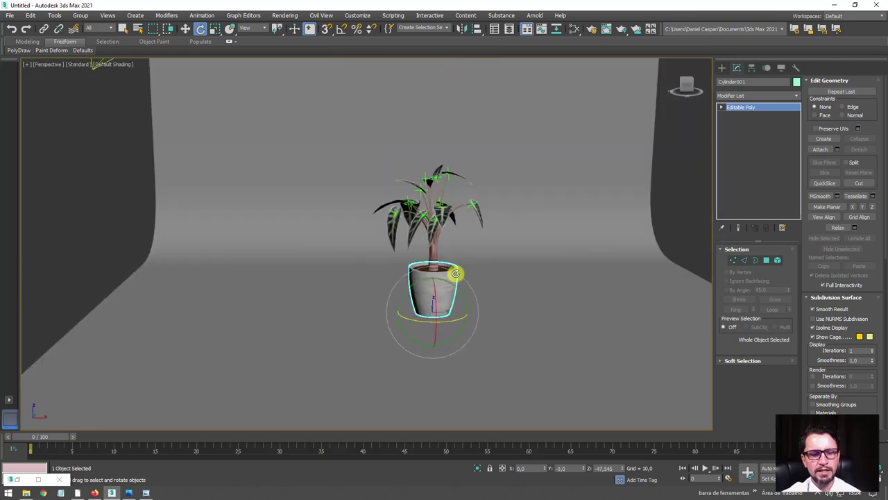
key("shift+f")
scroll(426, 260, "up", 4)
scroll(427, 291, "up", 1)
mouse_move(428, 310)
middle_mouse_down("alt")
mouse_move(412, 340)
mouse_move(384, 137)
middle_mouse_up("alt")
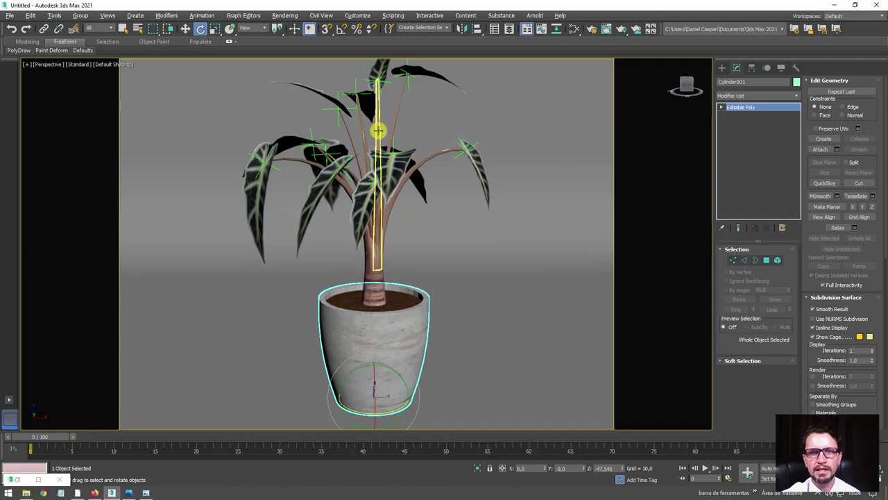
Step: Raise the trunk's bend to about 65.5, then settle it at 35 with an adjusted upper limit
left_click(377, 133)
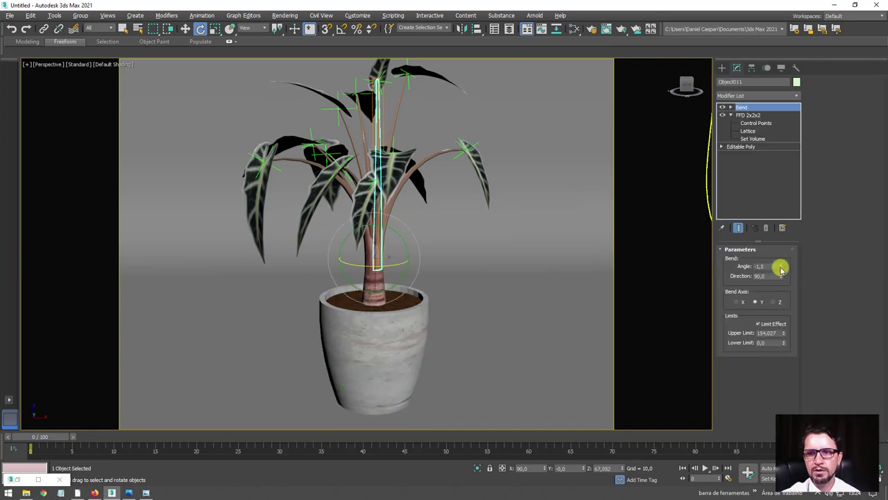
mouse_move(781, 269)
left_mouse_down()
mouse_move(783, 246)
mouse_move(786, 267)
left_mouse_up()
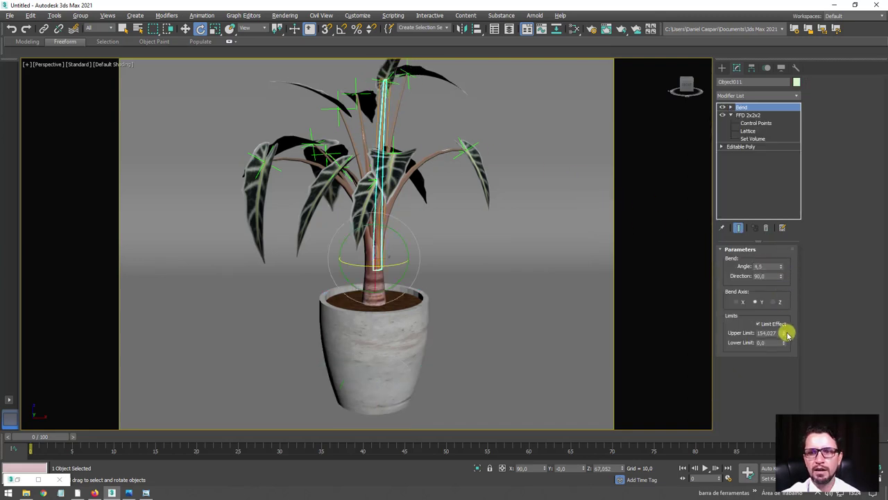
mouse_move(780, 333)
left_mouse_down()
mouse_move(782, 409)
mouse_move(775, 317)
left_mouse_up()
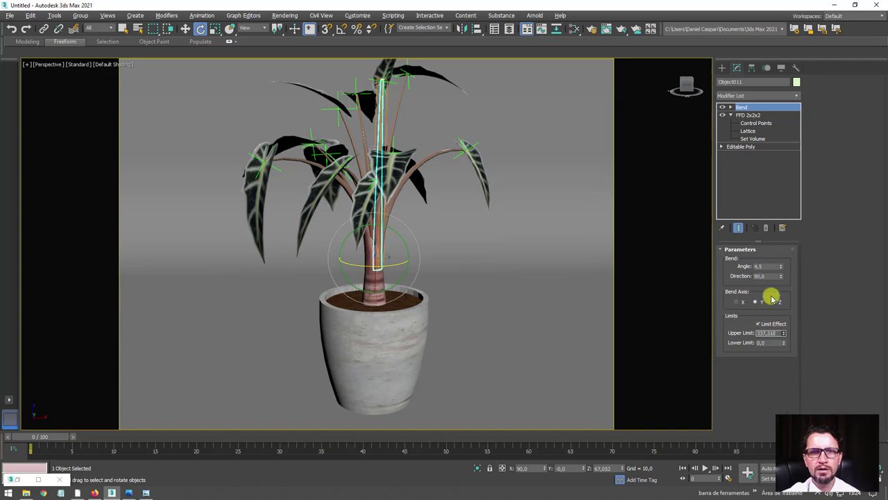
mouse_move(780, 264)
left_mouse_down()
mouse_move(769, 229)
mouse_move(776, 280)
left_mouse_up()
mouse_move(786, 338)
left_mouse_down()
mouse_move(783, 303)
mouse_move(787, 337)
left_mouse_up()
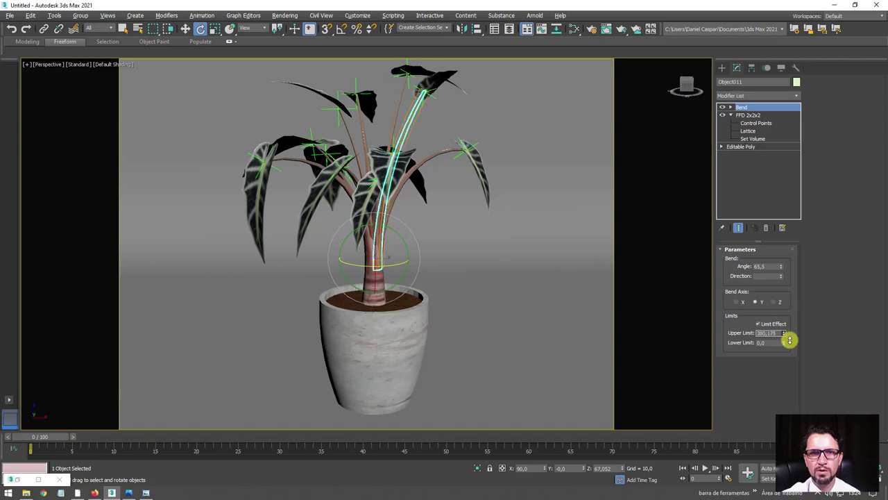
mouse_move(434, 170)
middle_mouse_down("alt")
mouse_move(451, 234)
mouse_move(439, 167)
mouse_move(406, 123)
mouse_move(431, 231)
mouse_move(460, 204)
mouse_move(378, 372)
mouse_move(308, 377)
mouse_move(421, 274)
mouse_move(418, 317)
mouse_move(422, 303)
mouse_move(683, 294)
middle_mouse_up("alt")
scroll(438, 167, "up", 3)
scroll(406, 324, "up", 2)
mouse_move(781, 269)
left_mouse_down()
mouse_move(785, 279)
mouse_move(756, 284)
left_mouse_up()
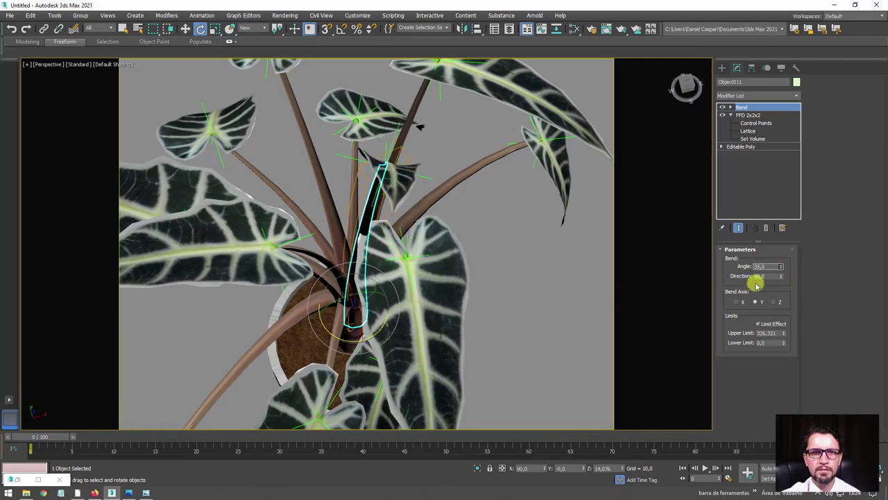
Step: Rotate a leaf near the stem to tilt it down and right
left_click(399, 183)
left_click_drag(419, 126, 420, 188)
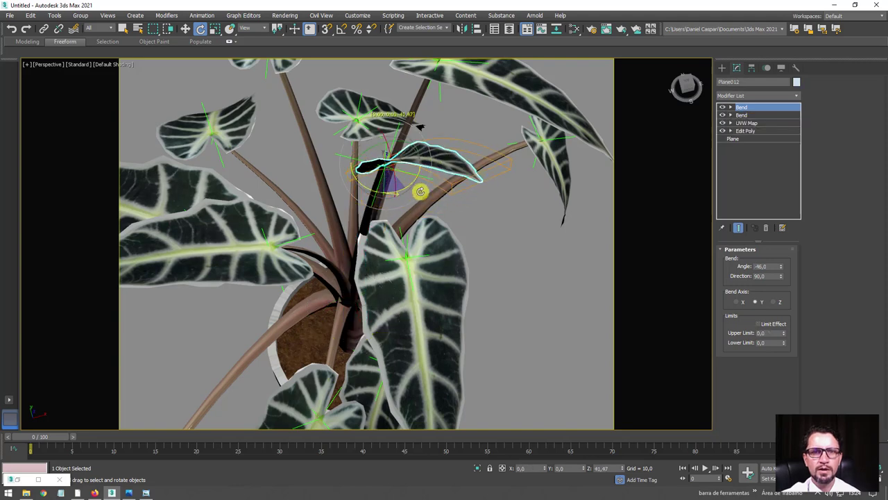
middle_click_drag(420, 188, 413, 160, "alt")
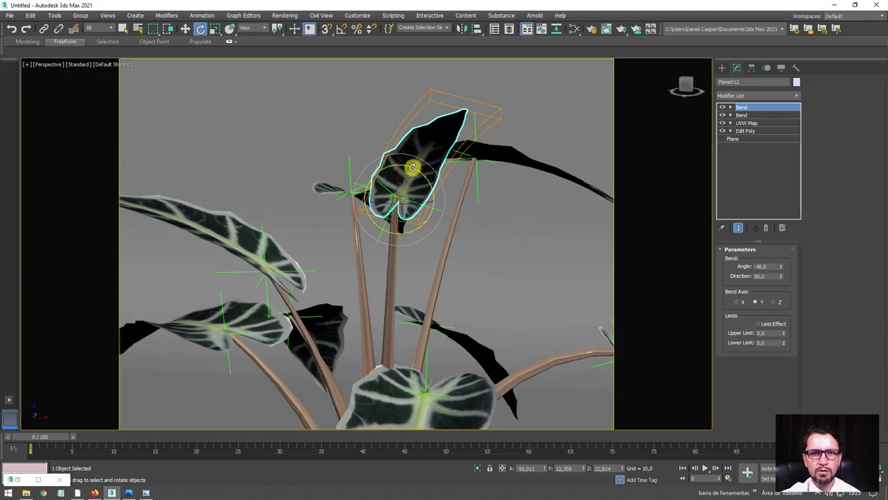
mouse_move(412, 167)
left_mouse_down()
mouse_move(409, 209)
mouse_move(428, 188)
mouse_move(449, 188)
left_mouse_up()
scroll(450, 188, "down", 5)
scroll(440, 198, "up", 10)
scroll(440, 197, "down", 3)
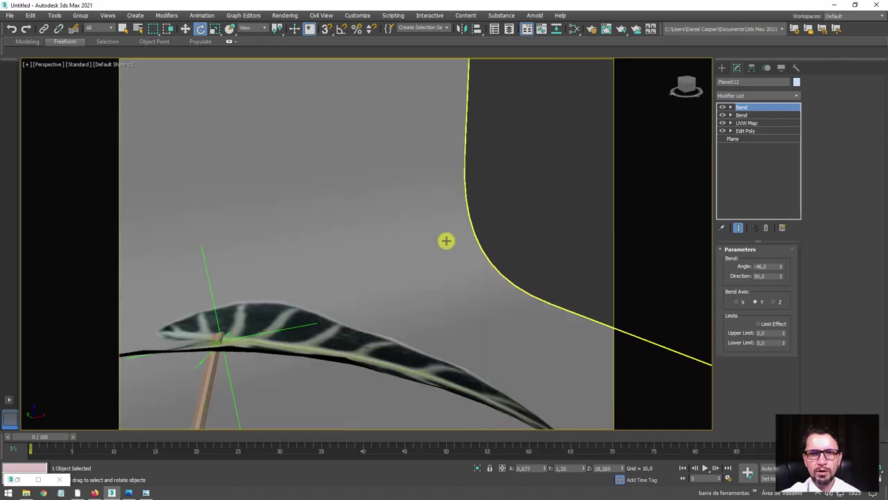
scroll(446, 240, "down", 5)
middle_click_drag(509, 203, 677, 241, "alt")
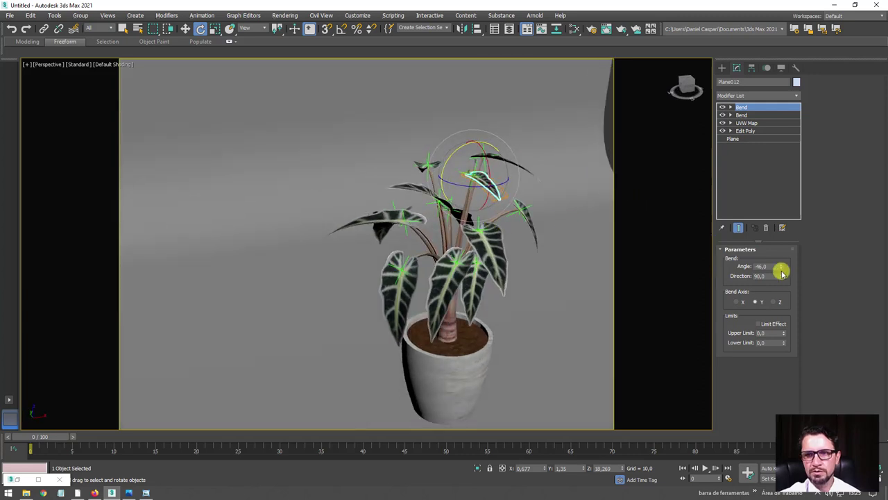
Step: Curl another leaf further with a bend angle of -98
left_click(486, 268)
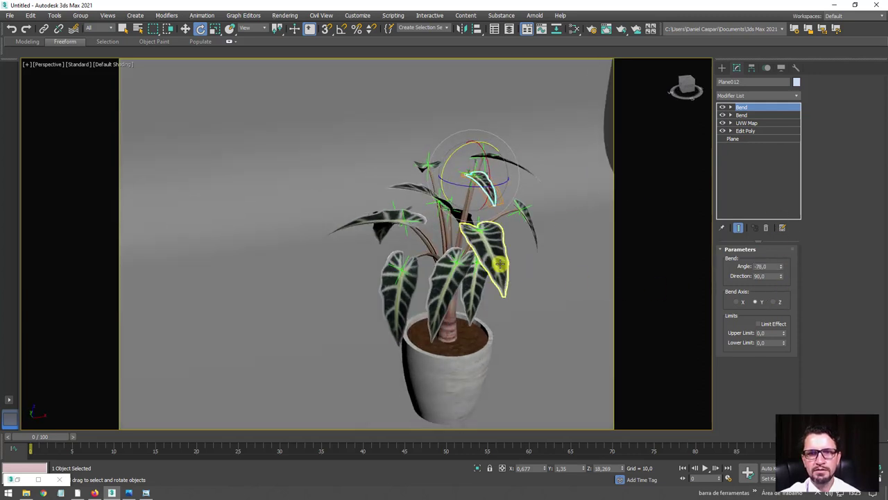
middle_click_drag(561, 263, 792, 274, "alt")
mouse_move(538, 246)
middle_mouse_down("alt")
mouse_move(523, 240)
mouse_move(489, 186)
mouse_move(451, 208)
mouse_move(492, 187)
middle_mouse_up("alt")
mouse_move(517, 255)
middle_mouse_down("alt")
mouse_move(551, 252)
mouse_move(685, 277)
middle_mouse_up("alt")
mouse_move(783, 269)
left_mouse_down()
mouse_move(777, 254)
mouse_move(773, 327)
left_mouse_up()
middle_click_drag(523, 293, 492, 202, "alt")
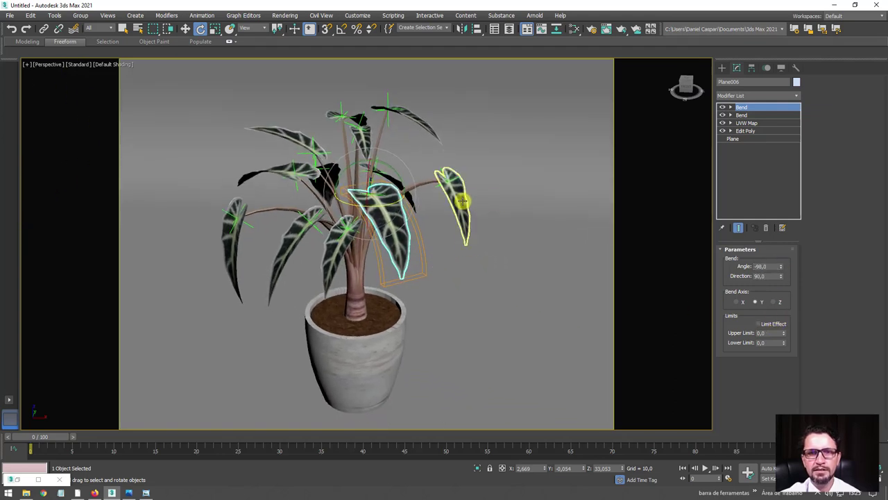
Step: Ease the left leaf's bend to -29.5
left_click(243, 246)
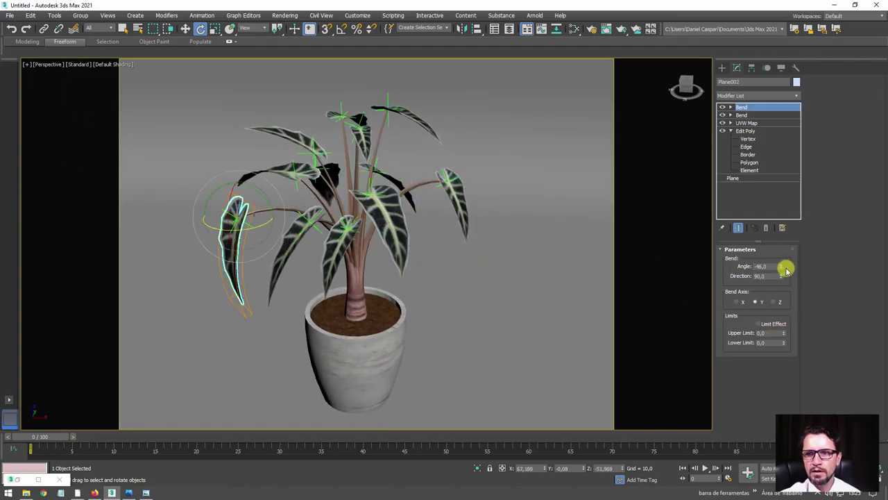
mouse_move(787, 269)
left_mouse_down()
mouse_move(783, 279)
mouse_move(775, 252)
left_mouse_up()
scroll(347, 242, "down", 2)
mouse_move(347, 243)
middle_mouse_down("alt")
mouse_move(368, 268)
mouse_move(368, 287)
mouse_move(404, 281)
mouse_move(383, 177)
mouse_move(396, 178)
mouse_move(630, 12)
mouse_move(550, 133)
mouse_move(617, 48)
middle_mouse_up("alt")
scroll(369, 288, "up", 3)
scroll(373, 281, "down", 1)
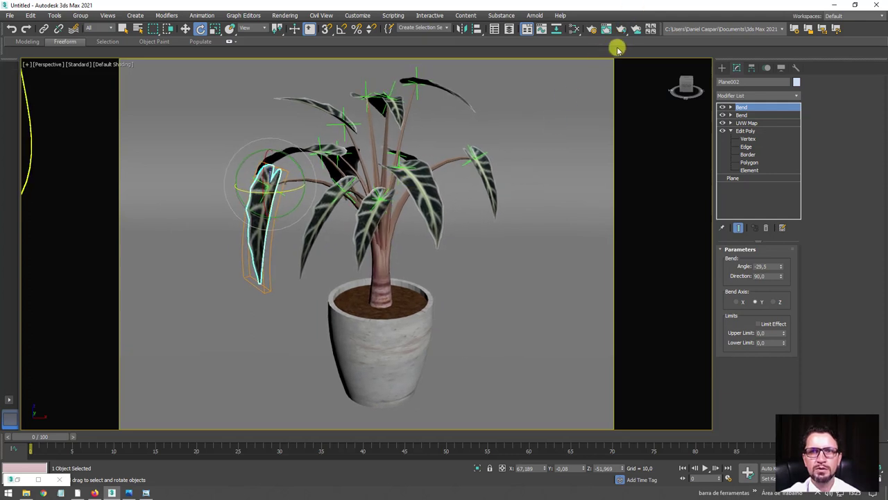
Step: Render the plant with V-Ray and restart the render in interactive mode
left_click(623, 30)
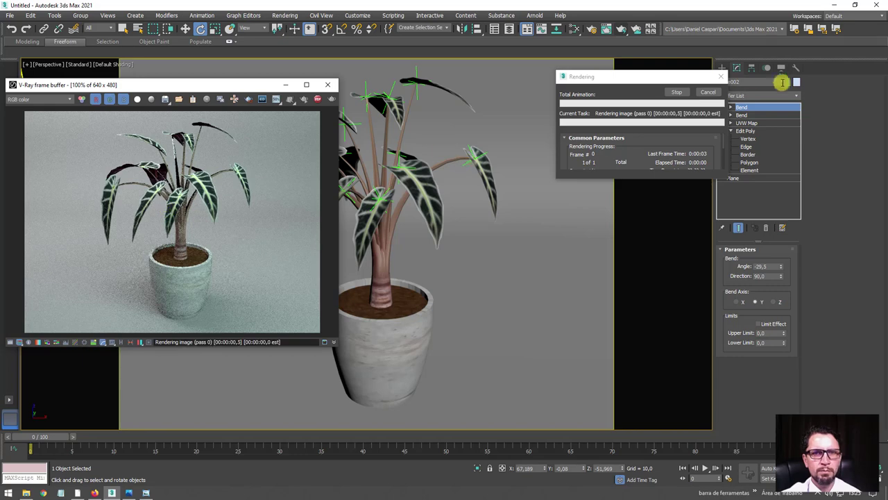
left_click(708, 92)
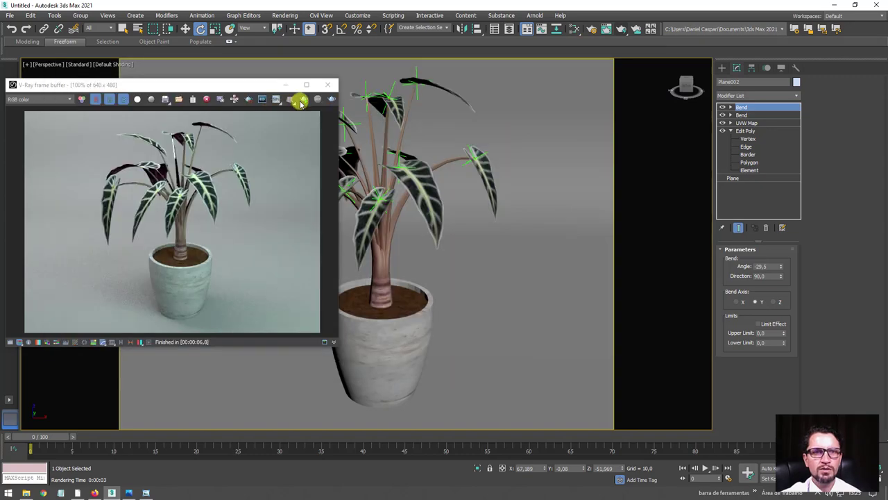
left_click(300, 102)
Step: Zoom the Perspective view close on the leaves and open the Slate Material Editor
middle_click_drag(478, 222, 483, 216, "alt")
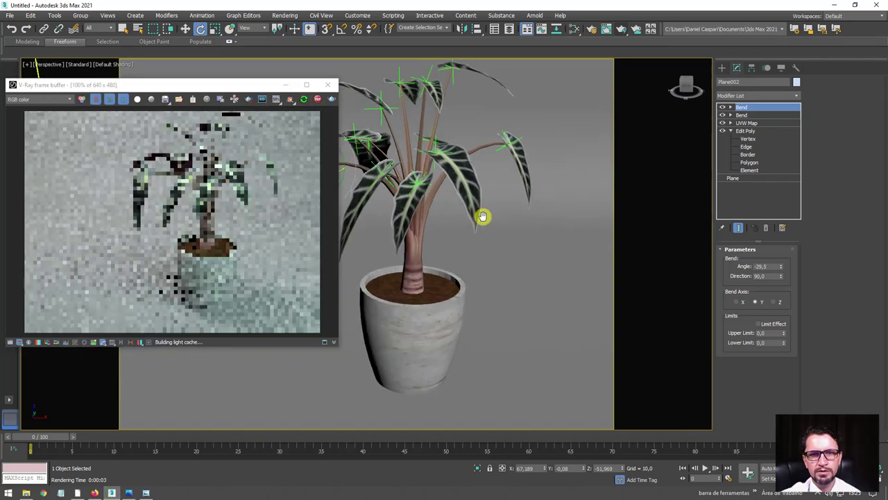
scroll(479, 212, "up", 1)
scroll(458, 181, "up", 2)
scroll(417, 139, "up", 3)
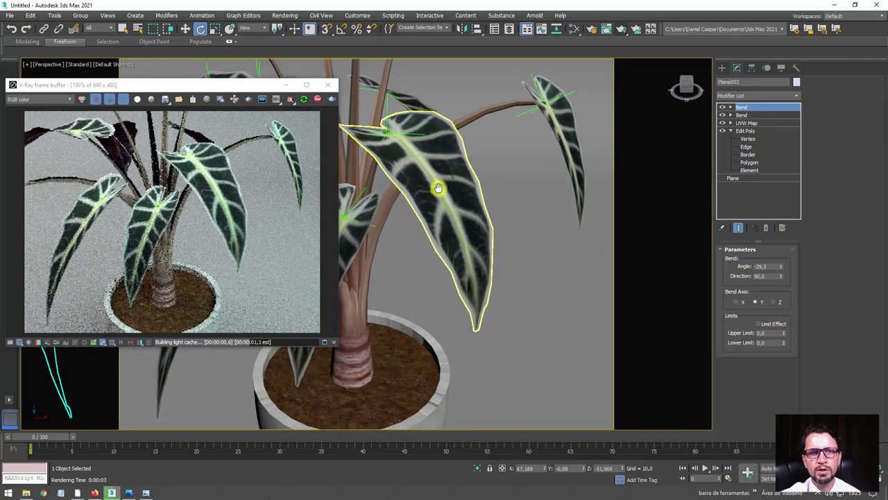
scroll(444, 197, "up", 2)
scroll(450, 212, "up", 2)
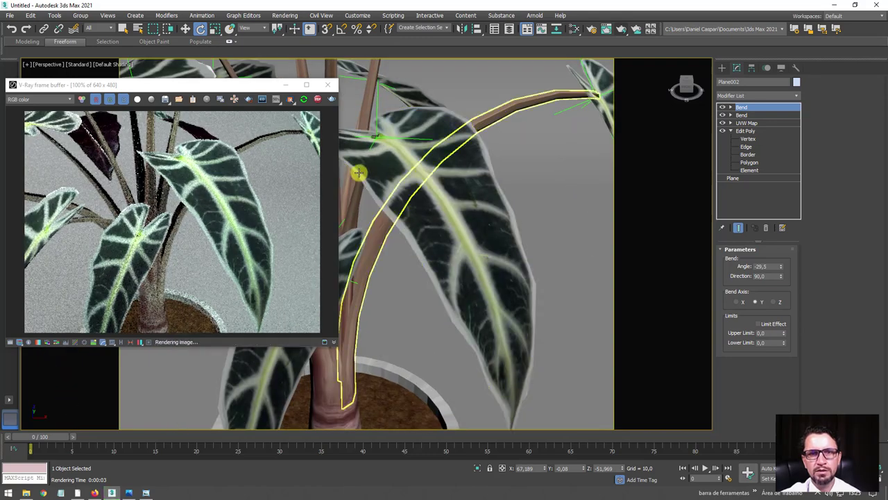
scroll(416, 195, "up", 2)
left_click(573, 28)
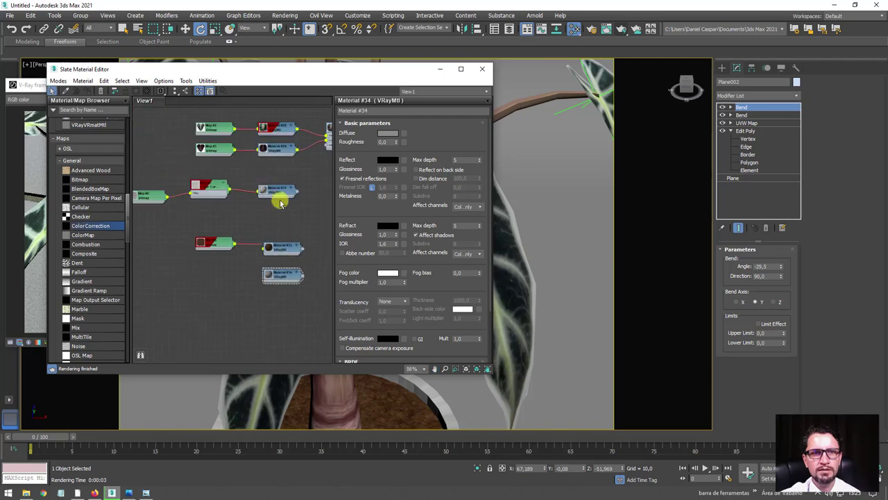
Step: Select leaf Material #28 and set its reflection colour to light grey
middle_click_drag(273, 160, 234, 233)
double_click(243, 202)
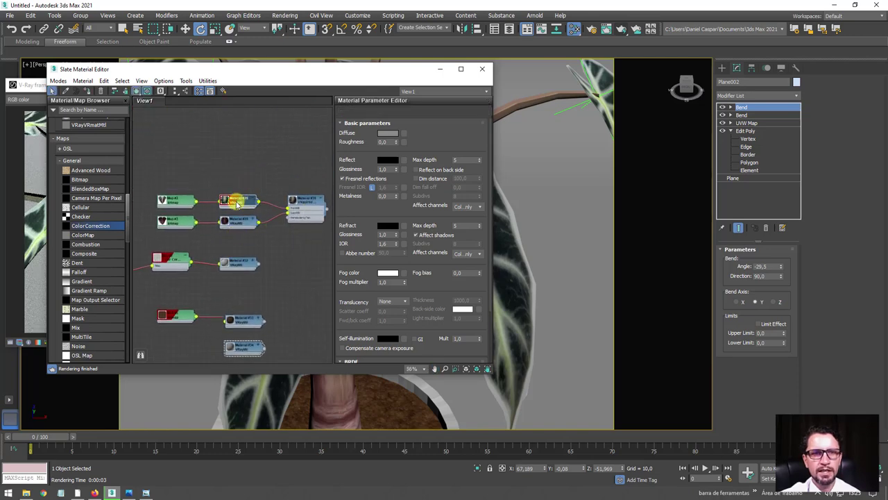
scroll(237, 203, "up", 5)
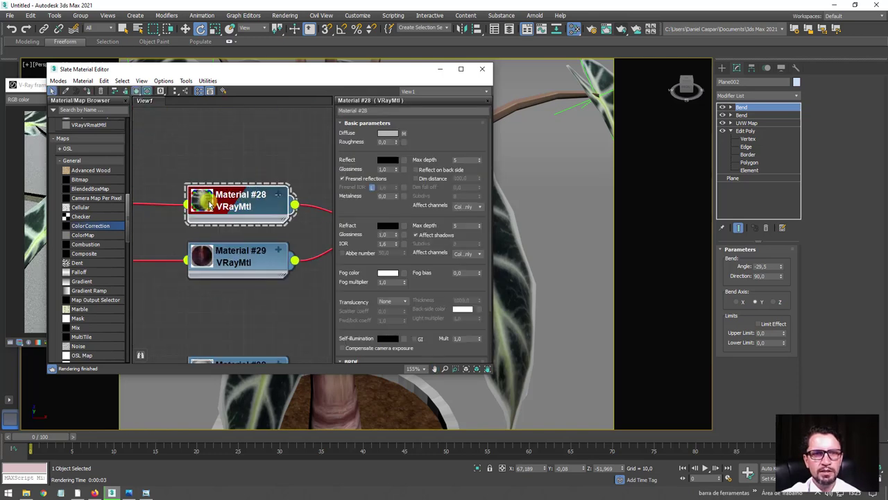
double_click(209, 203)
left_click_drag(230, 177, 248, 82)
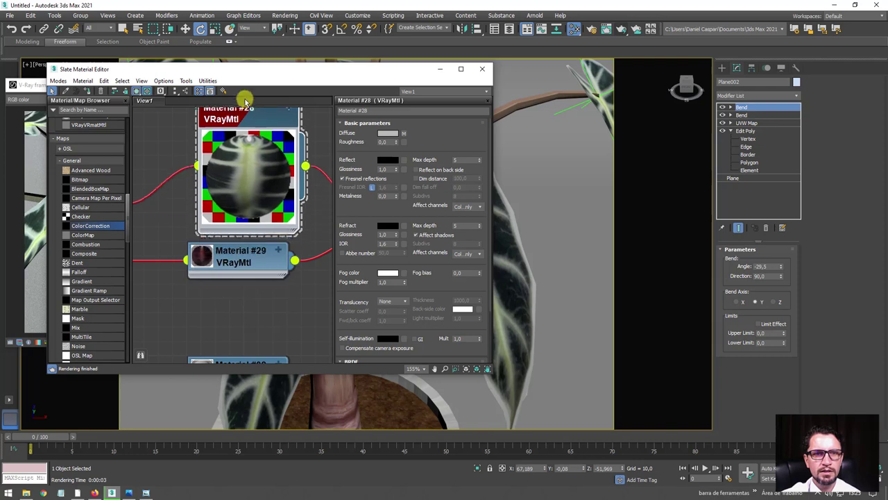
left_click(394, 160)
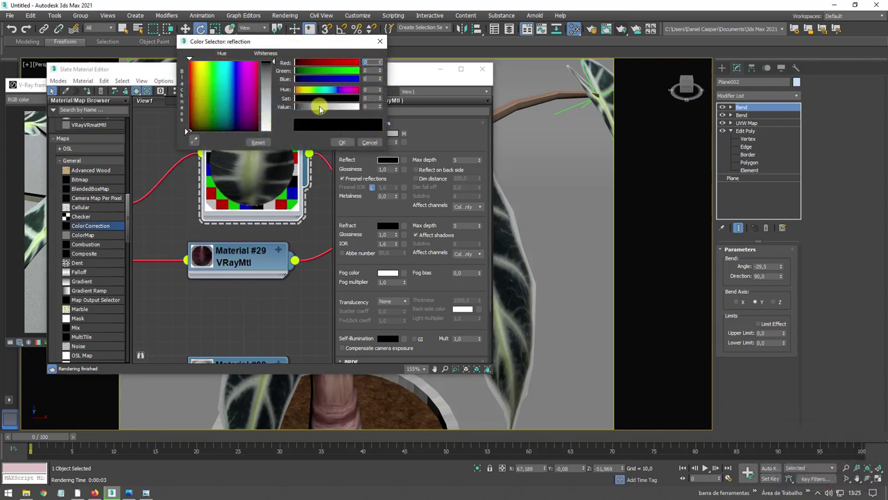
left_click_drag(320, 109, 350, 108)
left_click(342, 142)
Step: Brighten the reflection further and set reflection glossiness to 0.47
mouse_move(390, 69)
left_mouse_down()
mouse_move(708, 93)
mouse_move(681, 76)
left_mouse_up()
left_click_drag(243, 83, 294, 80)
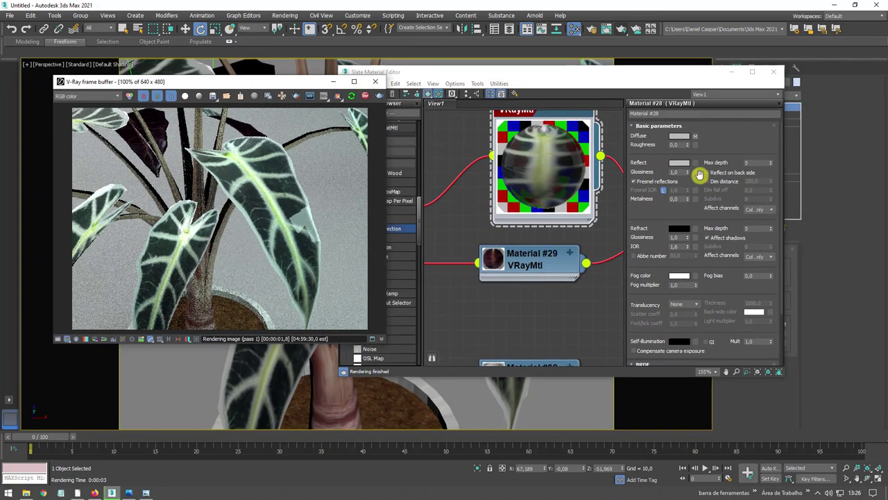
left_click(682, 172)
type("0,5")
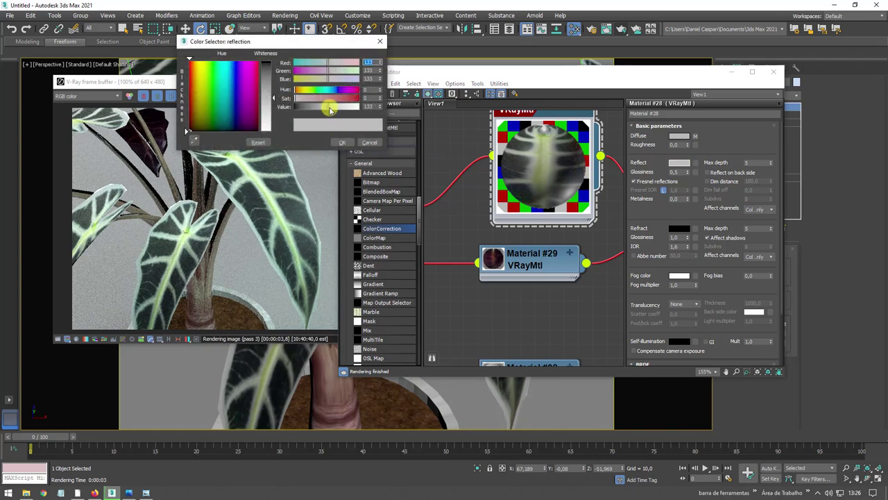
left_click_drag(330, 109, 347, 108)
left_click(342, 142)
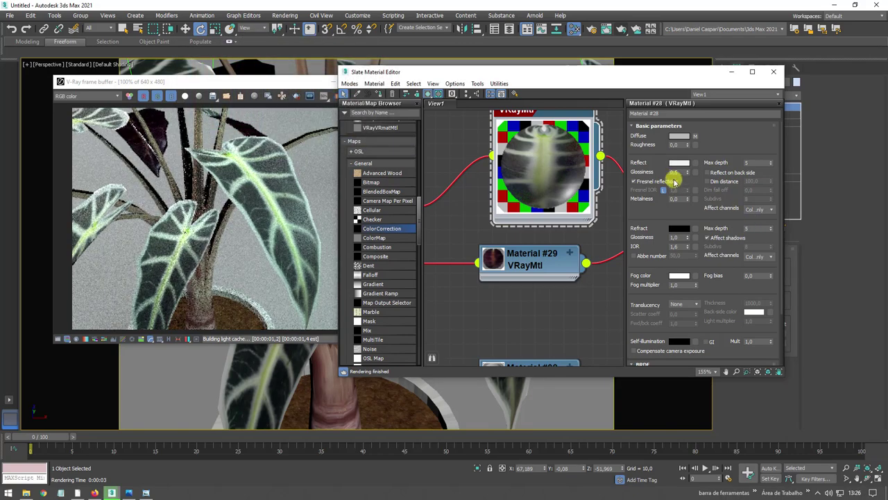
left_click_drag(689, 174, 688, 172)
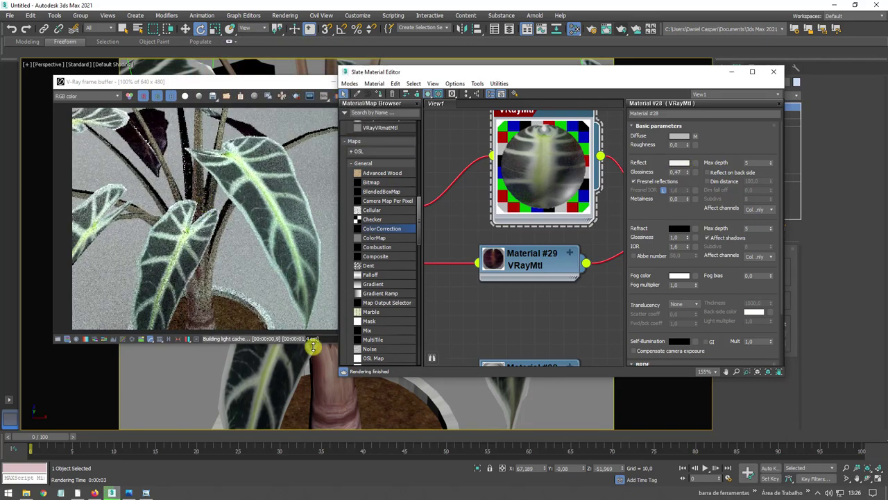
scroll(272, 361, "up", 2)
scroll(291, 363, "up", 2)
scroll(291, 381, "up", 2)
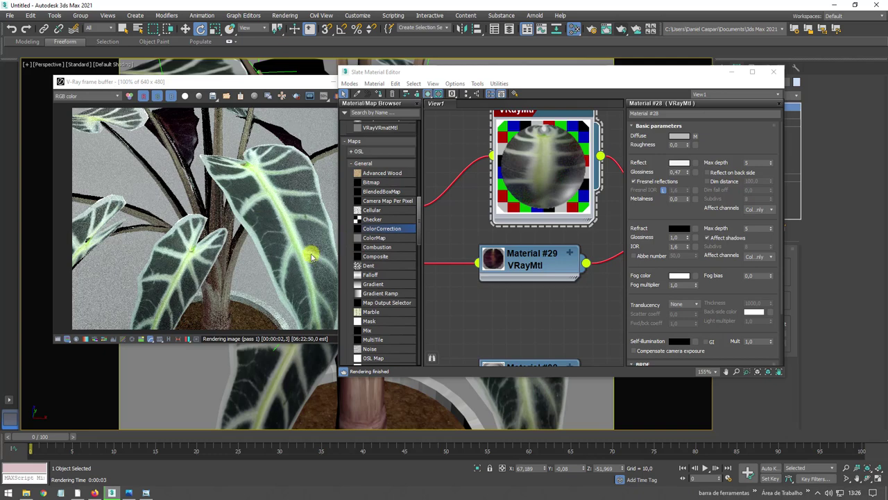
left_click(285, 254)
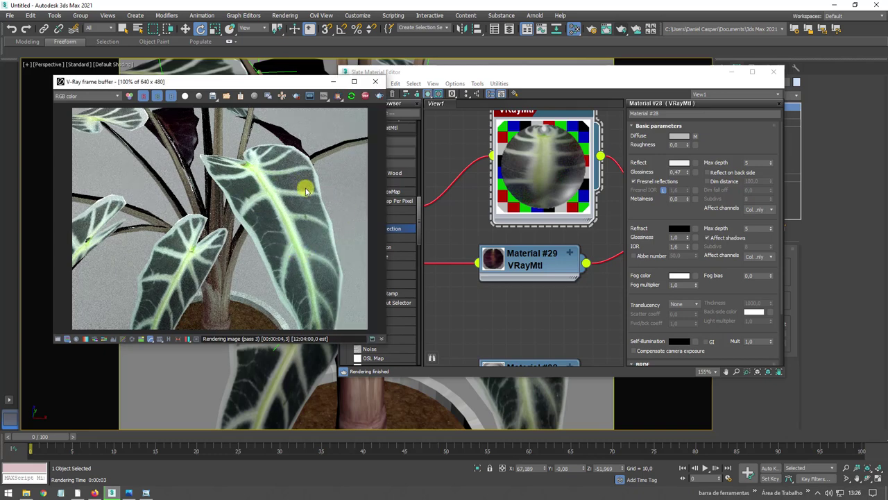
Step: Add a Noise map (Map #8) to the leaf material's reflection and open its settings
left_click(696, 164)
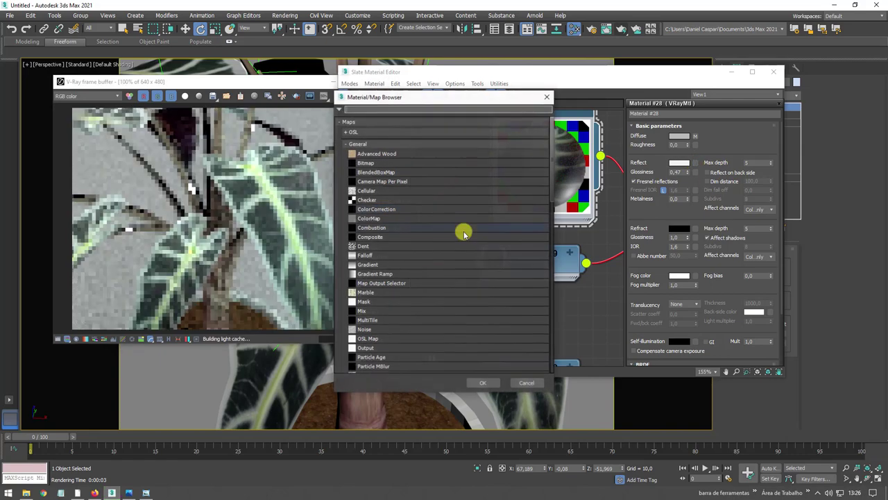
scroll(431, 222, "down", 2)
scroll(388, 229, "down", 2)
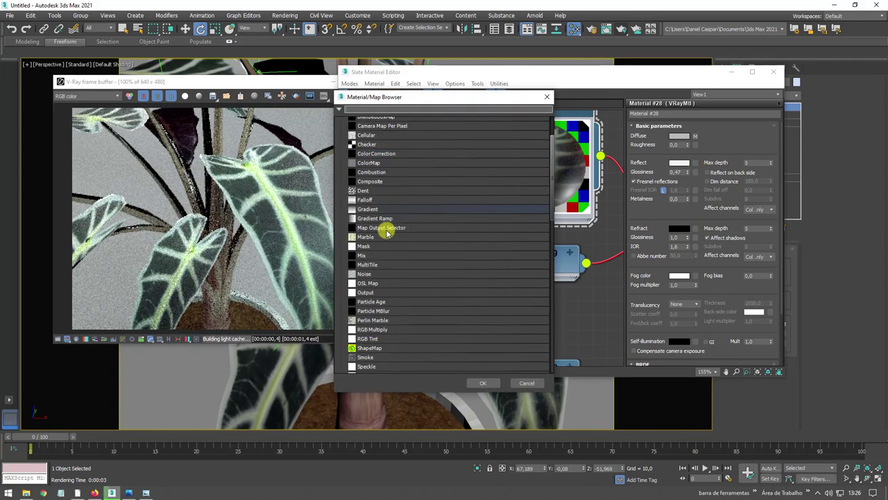
scroll(379, 250, "up", 3)
double_click(357, 254)
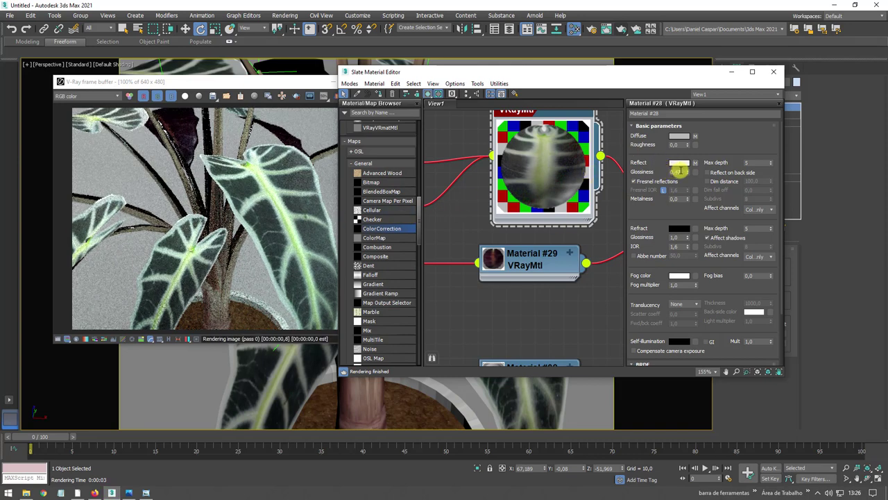
scroll(488, 222, "down", 2)
middle_click_drag(488, 222, 583, 230)
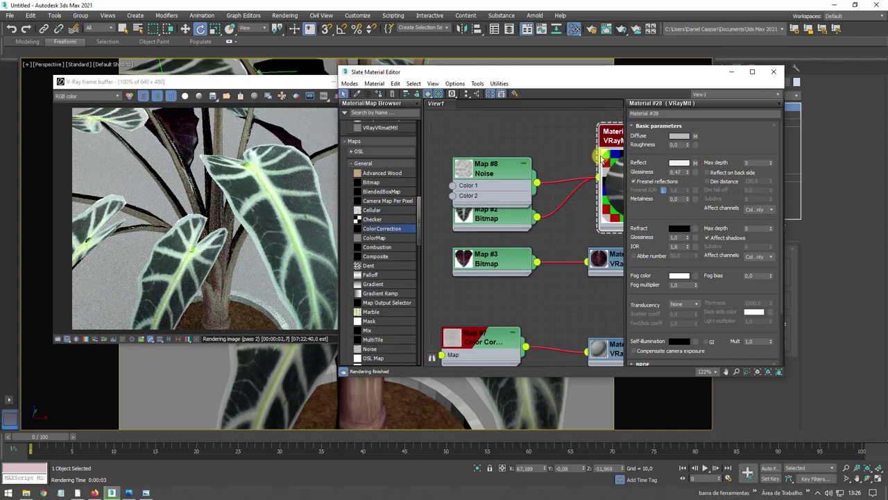
mouse_move(602, 159)
middle_mouse_down()
mouse_move(554, 175)
mouse_move(609, 119)
mouse_move(464, 234)
mouse_move(506, 184)
mouse_move(522, 141)
middle_mouse_up()
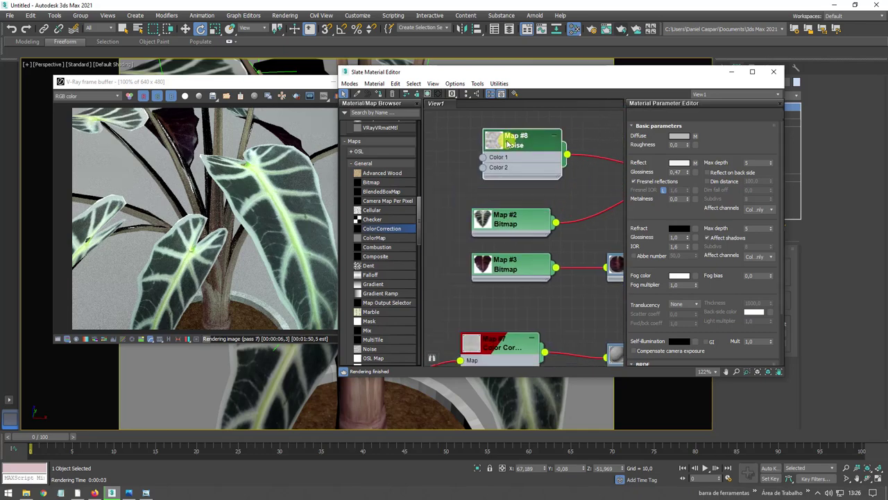
double_click(495, 142)
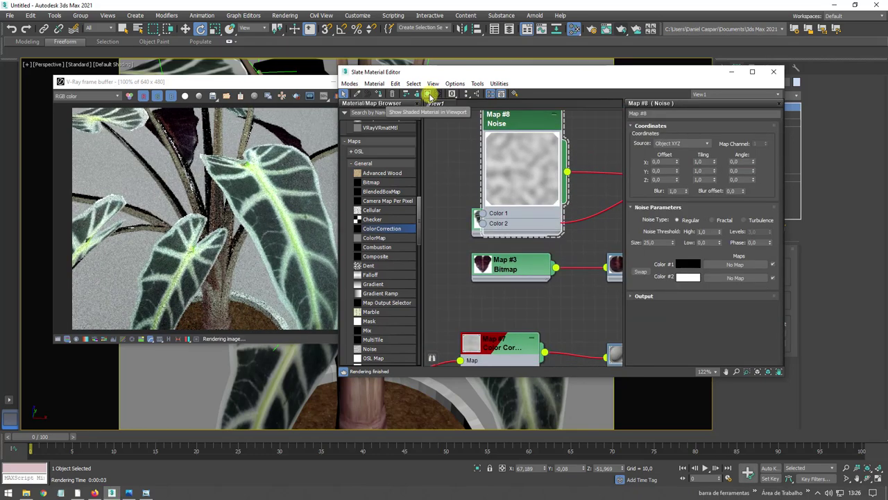
Step: Show the leaf material shaded in the viewport and reframe the plant
left_click(429, 95)
mouse_move(561, 78)
left_mouse_down()
mouse_move(688, 105)
mouse_move(764, 76)
mouse_move(644, 79)
left_mouse_up()
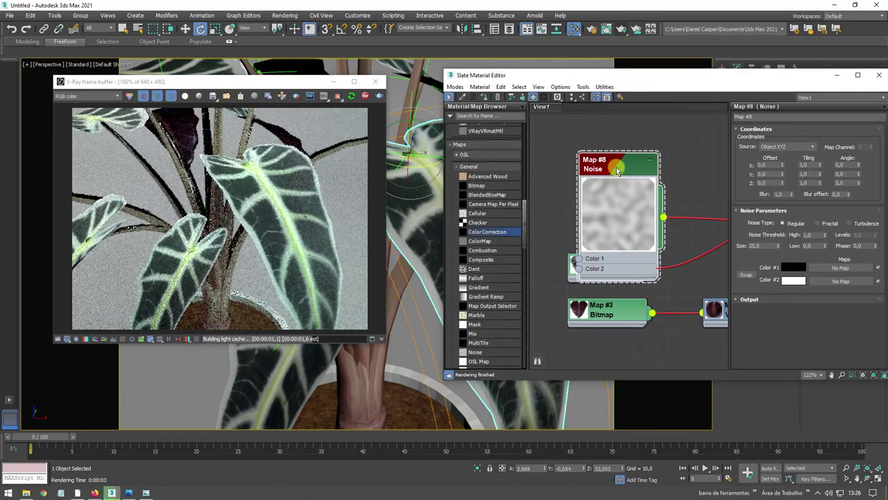
left_click_drag(534, 98, 559, 120)
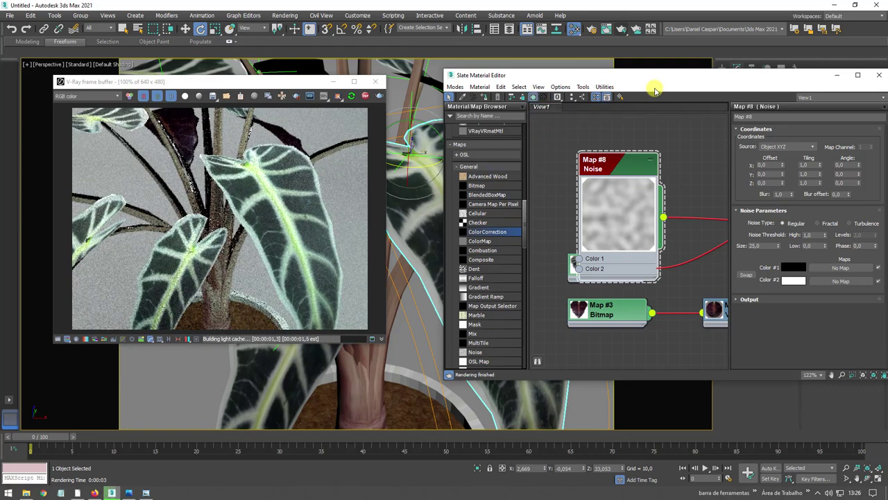
left_click_drag(654, 89, 685, 73)
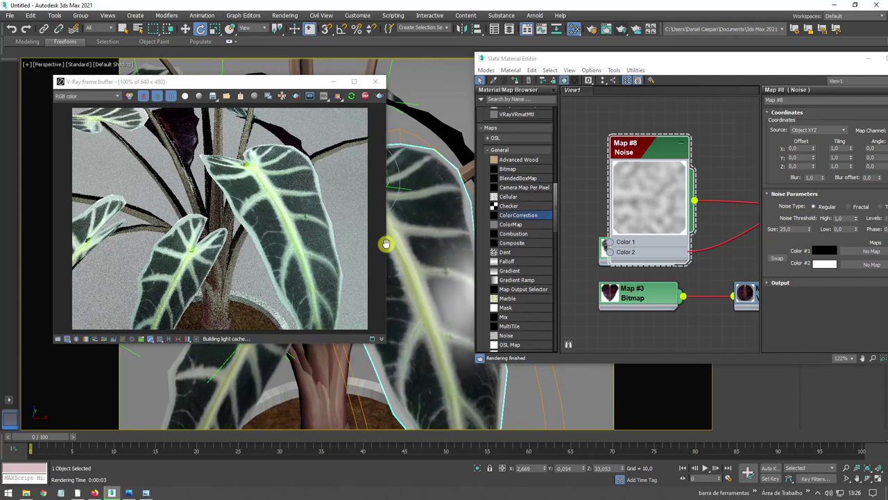
middle_click_drag(386, 243, 382, 212)
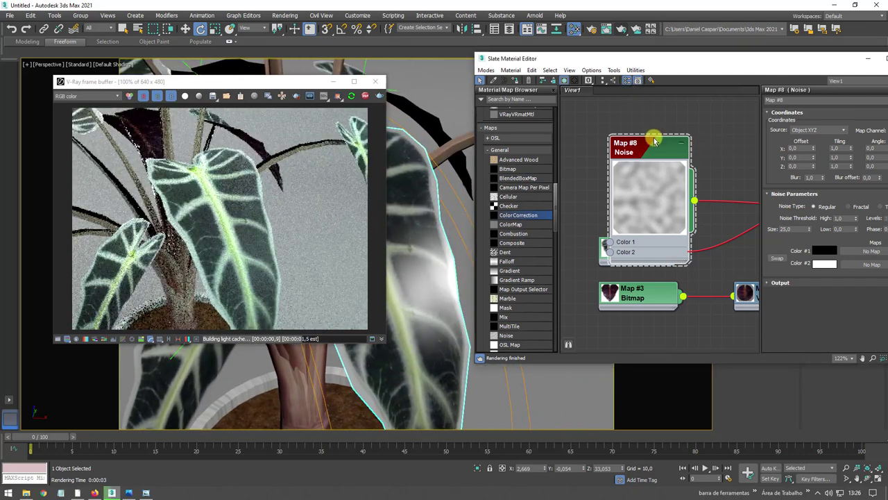
left_click_drag(653, 141, 615, 100)
scroll(610, 159, "down", 3)
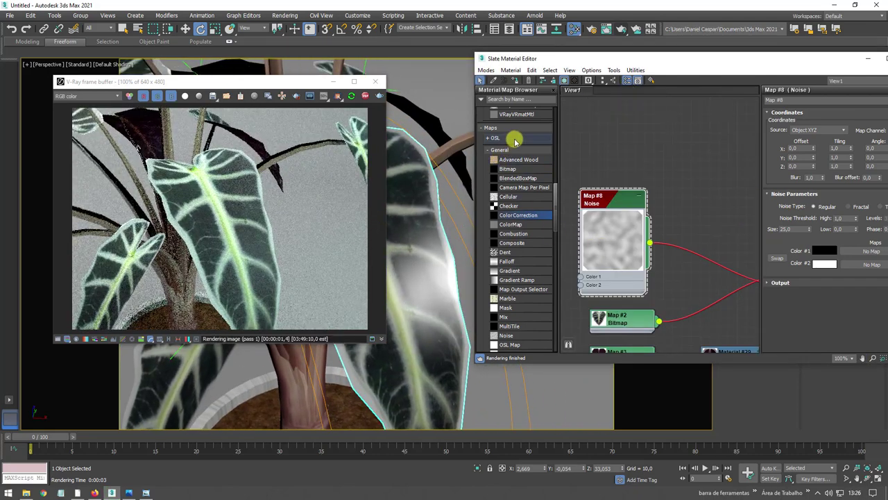
Step: Preview the Noise map on the leaf through a temporary Standard test material's diffuse
scroll(515, 141, "up", 3)
scroll(531, 143, "up", 4)
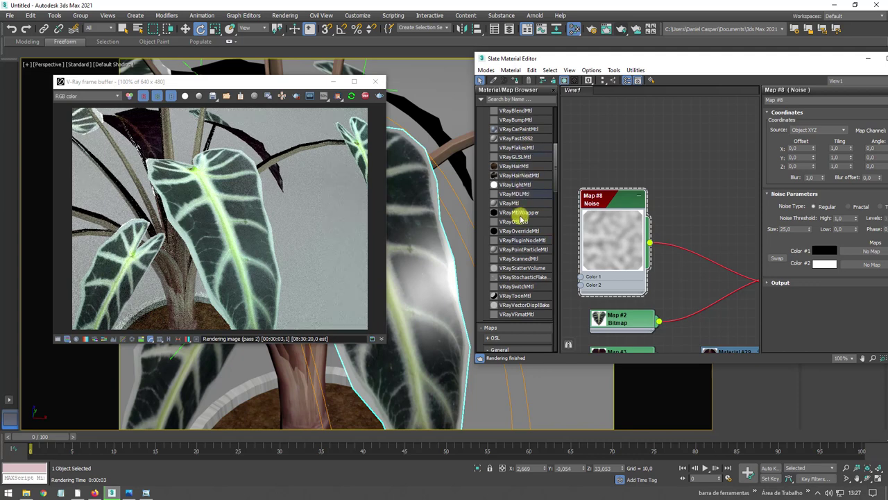
scroll(524, 209, "up", 5)
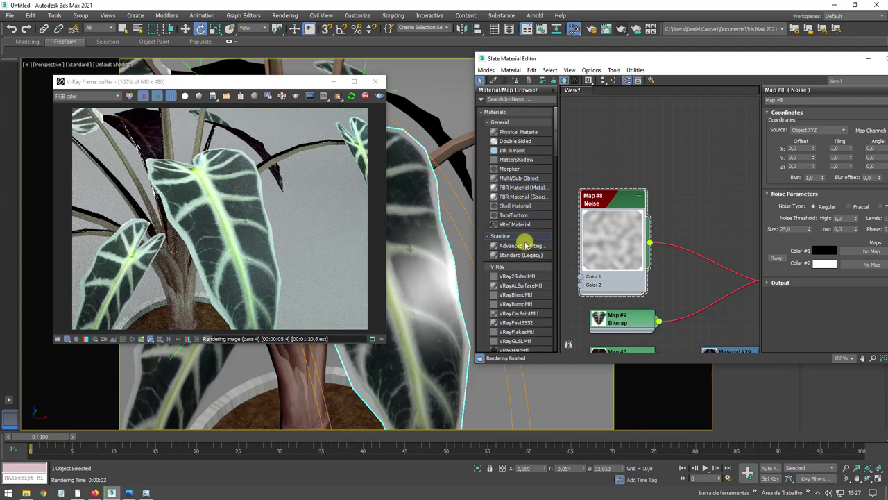
left_click_drag(665, 167, 680, 149)
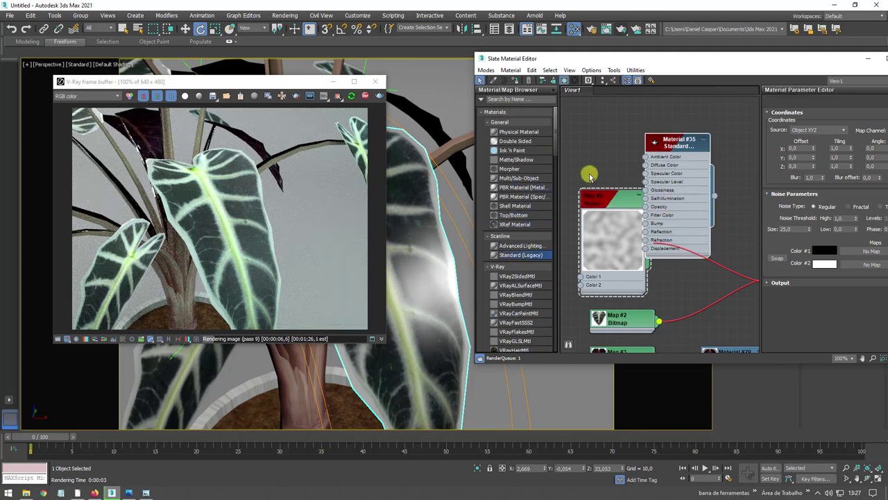
right_click(614, 195)
key("Escape")
left_click_drag(649, 252, 615, 222)
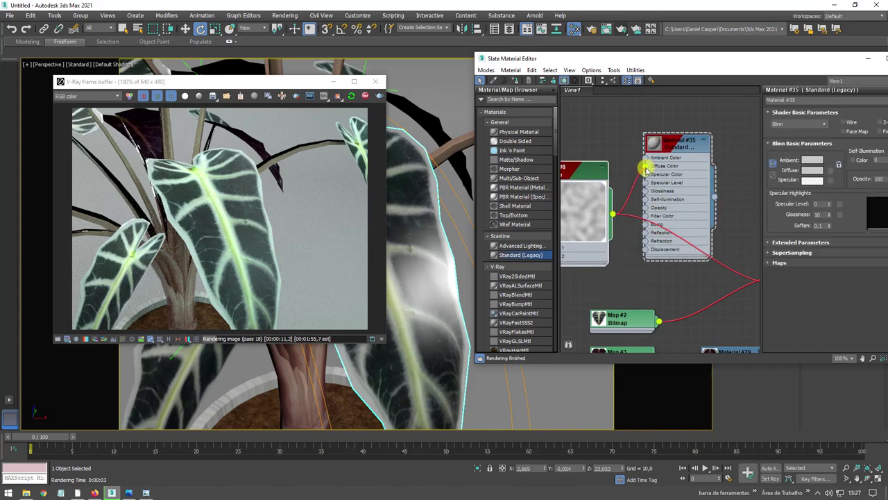
left_click_drag(645, 169, 645, 166)
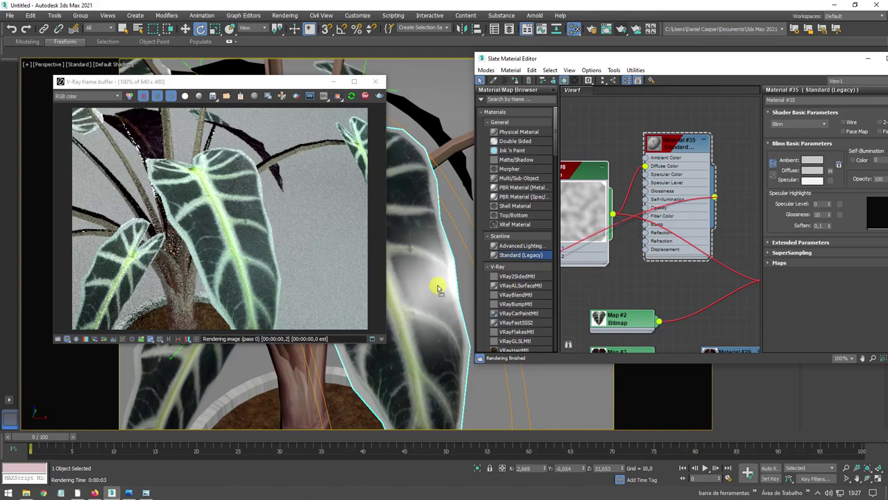
left_click_drag(519, 294, 432, 287)
left_click_drag(697, 139, 716, 149)
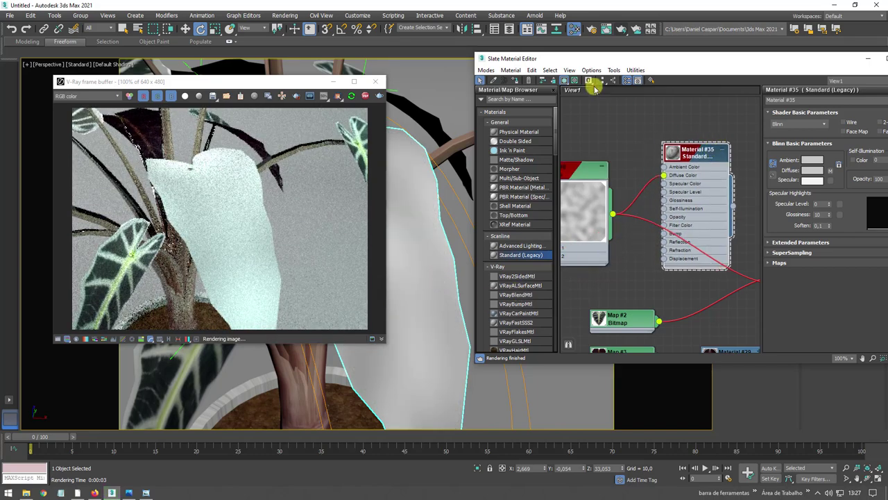
left_click_drag(585, 180, 596, 167)
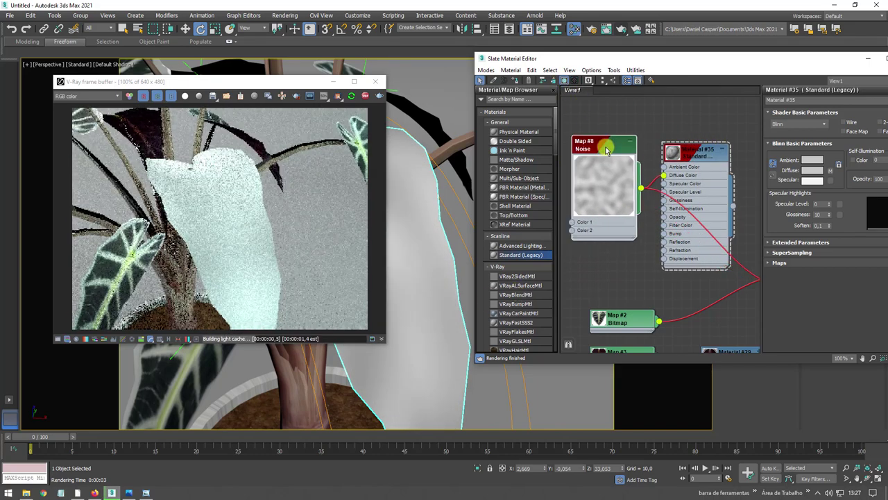
Step: Set the Noise map Size to 5 and adjust its Low threshold
double_click(599, 141)
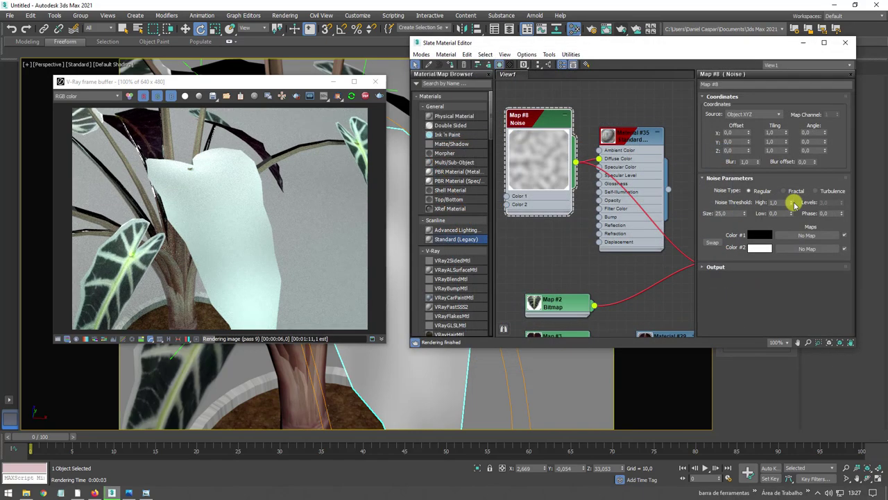
left_click_drag(792, 189, 793, 212)
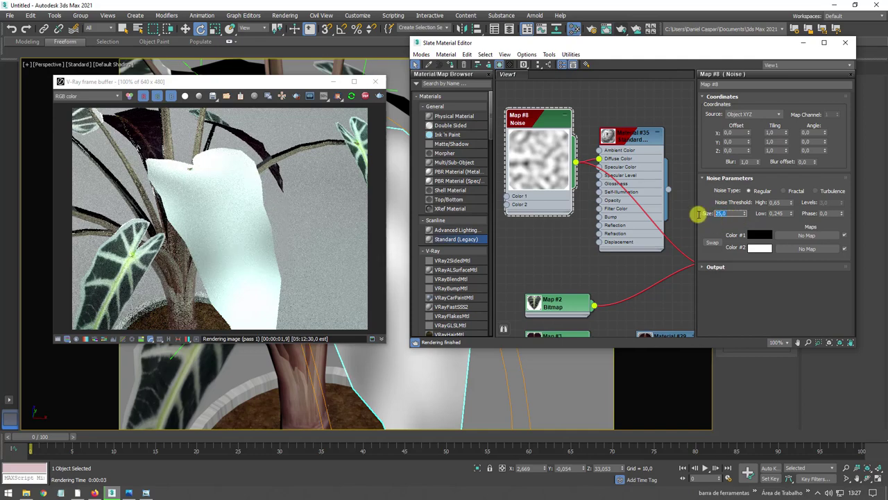
type("5")
key("Return")
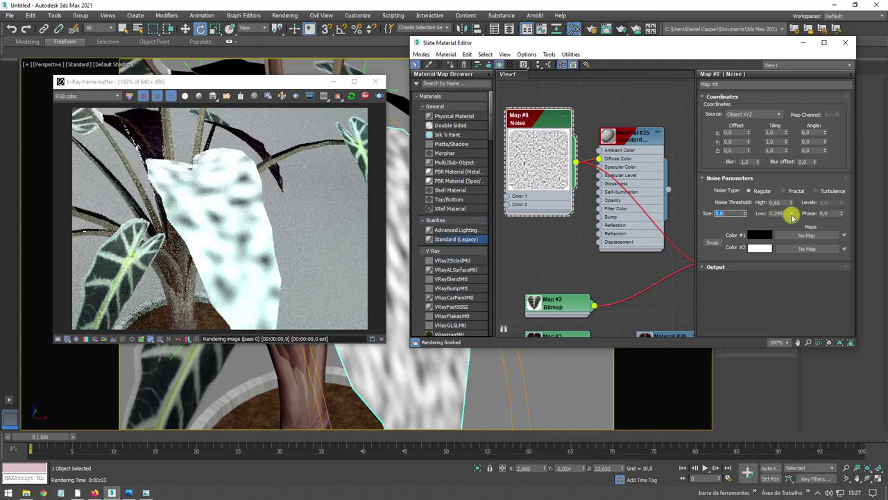
mouse_move(790, 211)
left_mouse_down()
mouse_move(787, 202)
mouse_move(789, 210)
left_mouse_up()
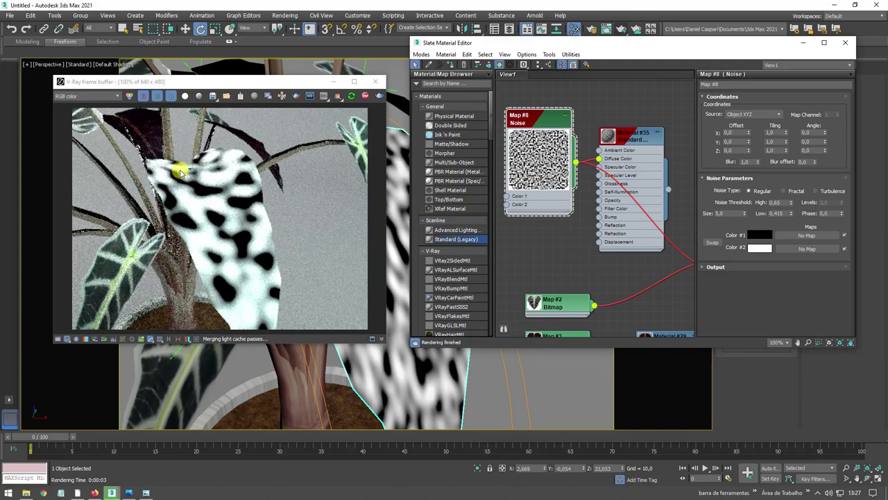
left_click_drag(557, 122, 548, 149)
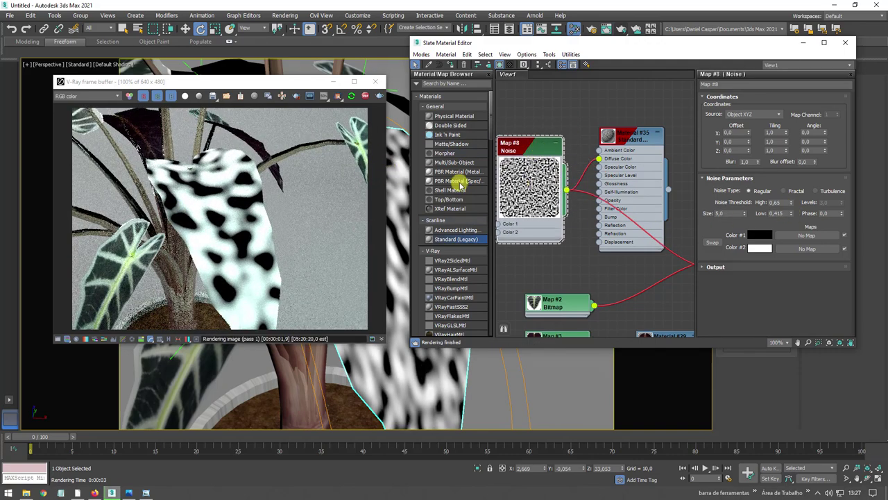
Step: Rearrange the graph nodes and delete the temporary Standard test material
scroll(595, 147, "down", 2)
middle_click_drag(583, 158, 571, 169)
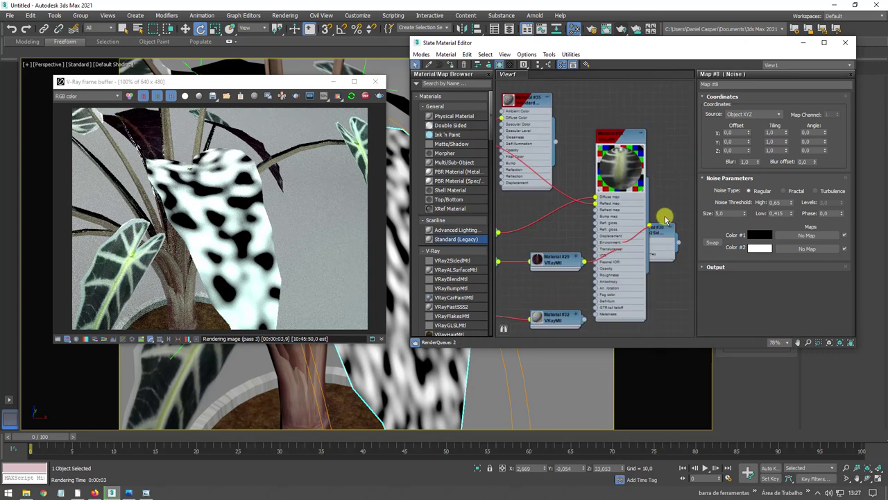
mouse_move(663, 232)
left_mouse_down()
mouse_move(674, 357)
mouse_move(662, 232)
left_mouse_up()
middle_click_drag(662, 233, 631, 227)
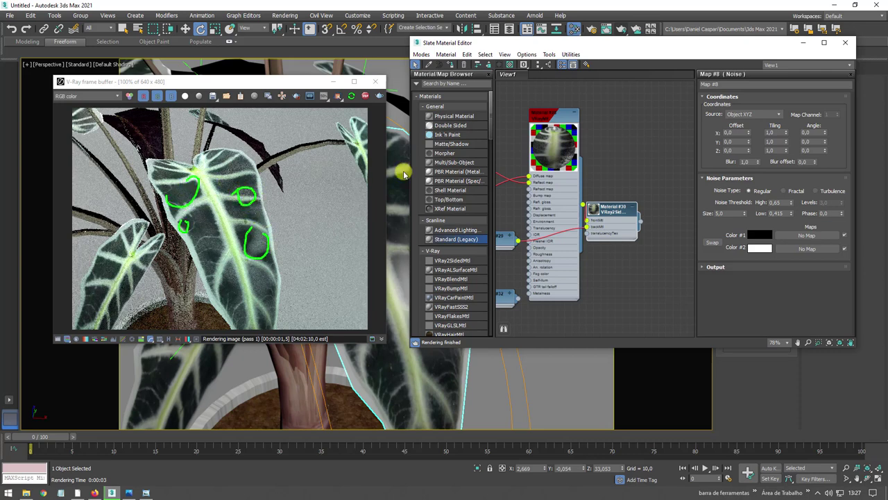
middle_click_drag(507, 170, 598, 180)
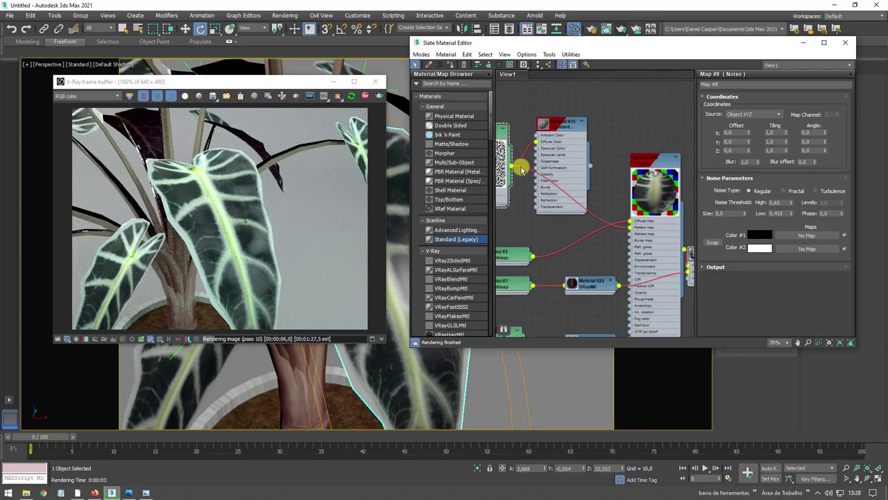
middle_click_drag(512, 169, 619, 217)
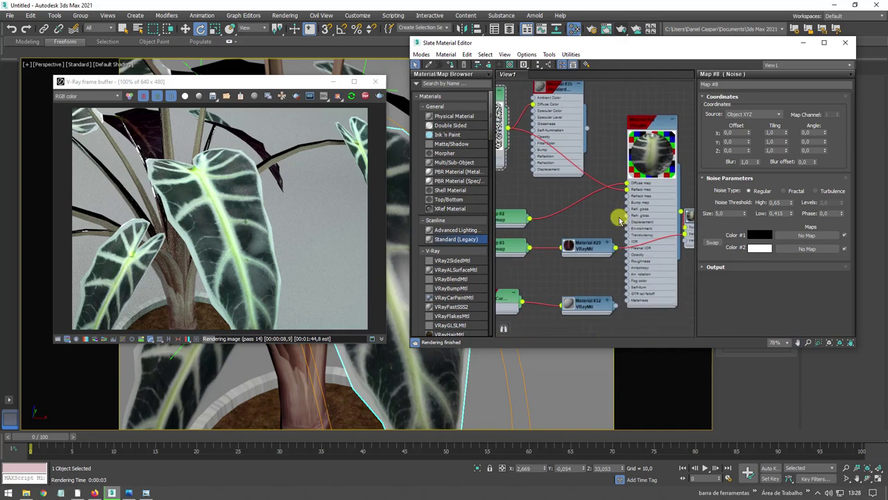
scroll(535, 145, "down", 2)
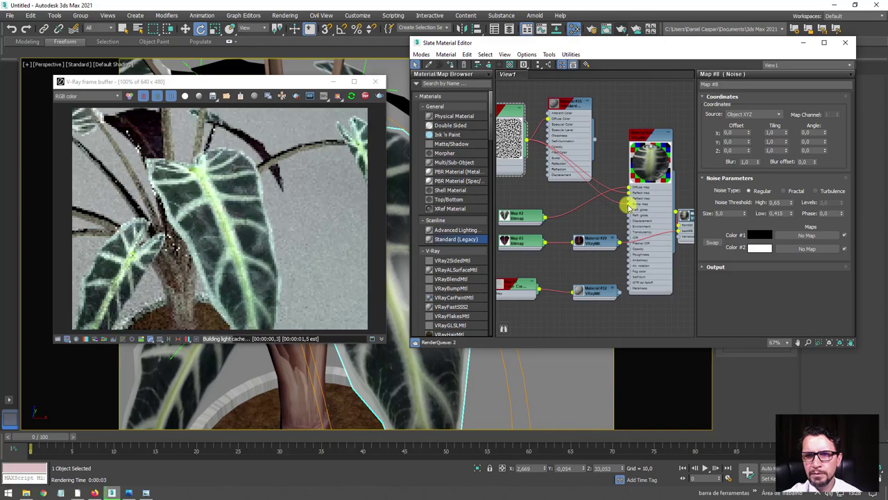
left_click(574, 105)
key("Delete")
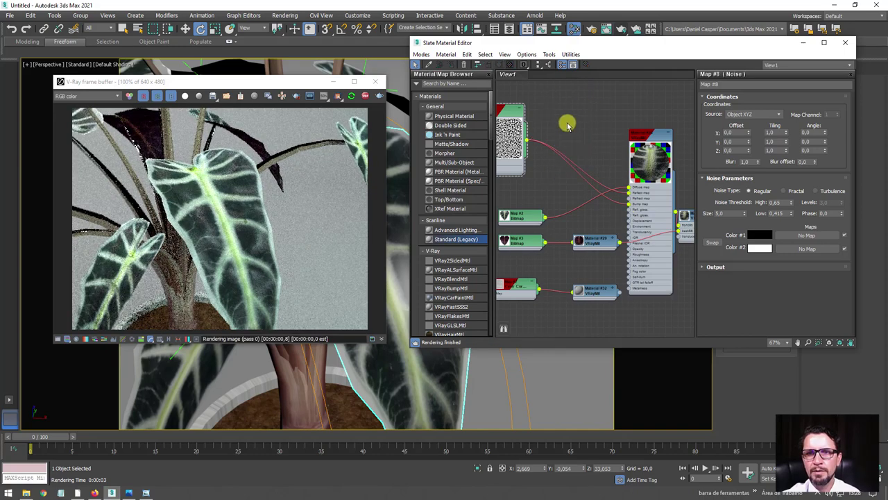
Step: Wire the Noise map into Material #28's Bump and Displacement sockets
scroll(625, 204, "up", 3)
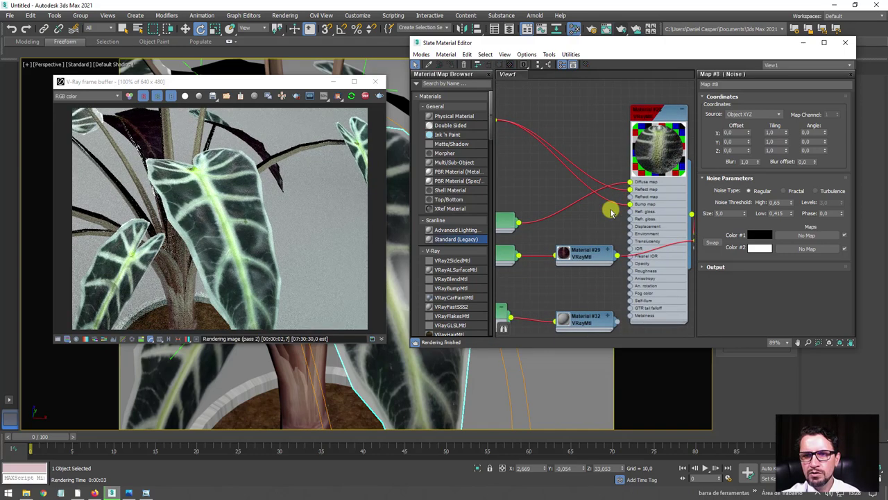
left_click_drag(631, 206, 611, 200)
scroll(609, 201, "down", 3)
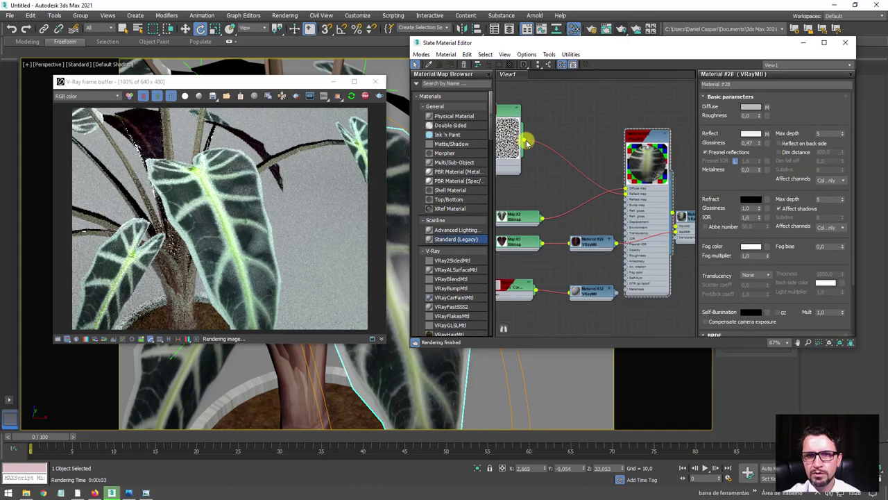
left_click_drag(527, 142, 627, 222)
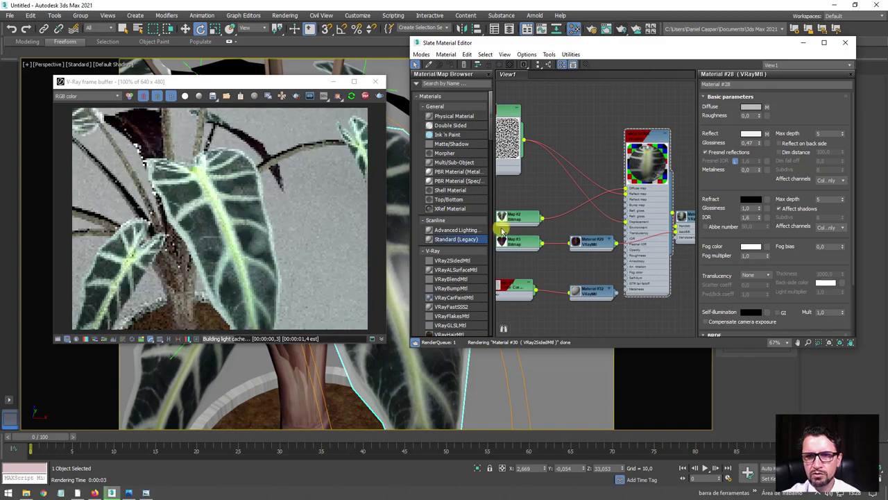
Step: Restart the V-Ray render and inspect the wrinkled leaves
left_click(365, 97)
left_click(352, 97)
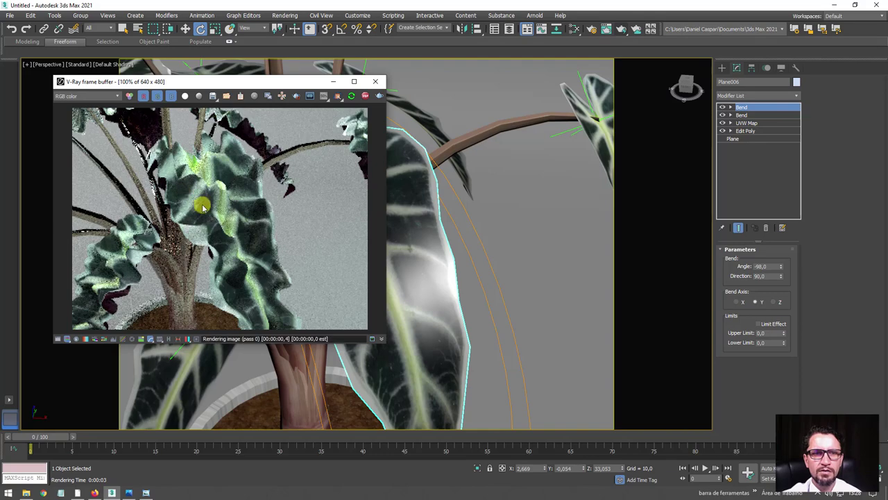
scroll(475, 267, "up", 2)
scroll(481, 264, "up", 2)
mouse_move(484, 263)
middle_mouse_down("alt")
mouse_move(482, 241)
mouse_move(440, 273)
middle_mouse_up("alt")
left_click(574, 29)
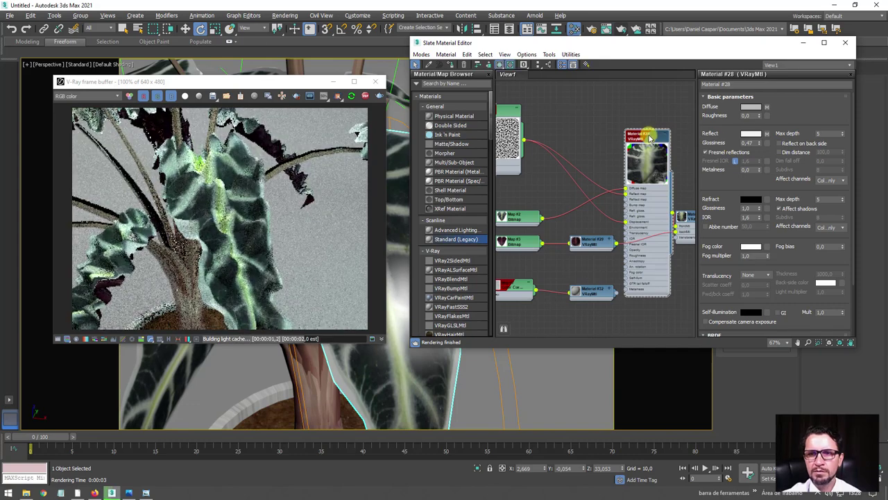
mouse_move(649, 138)
left_mouse_down()
mouse_move(625, 116)
mouse_move(623, 100)
left_mouse_up()
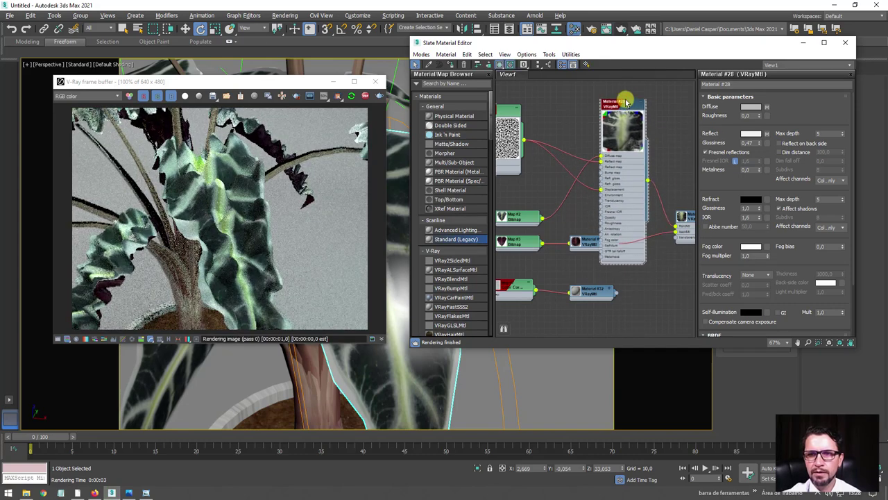
scroll(727, 179, "down", 3)
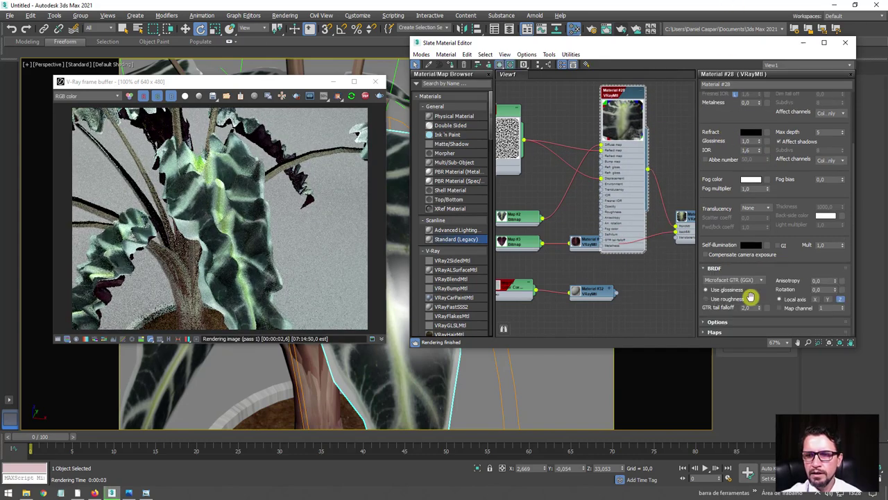
Step: In Material #28's Maps rollout, set the Displace amount to 3
left_click(721, 334)
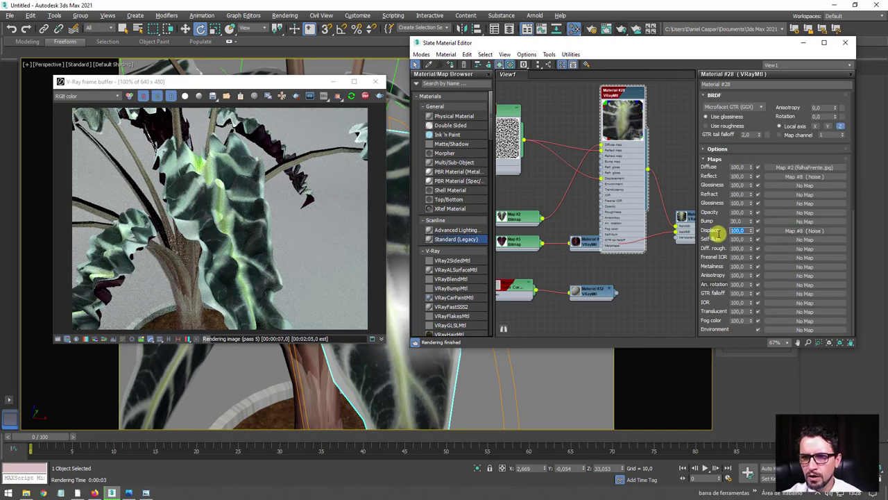
type("5")
key("Return")
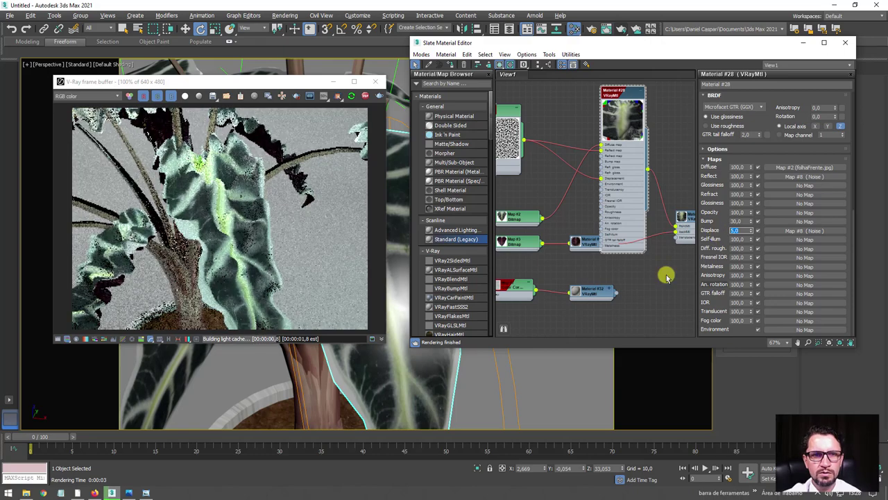
type("3")
key("Return")
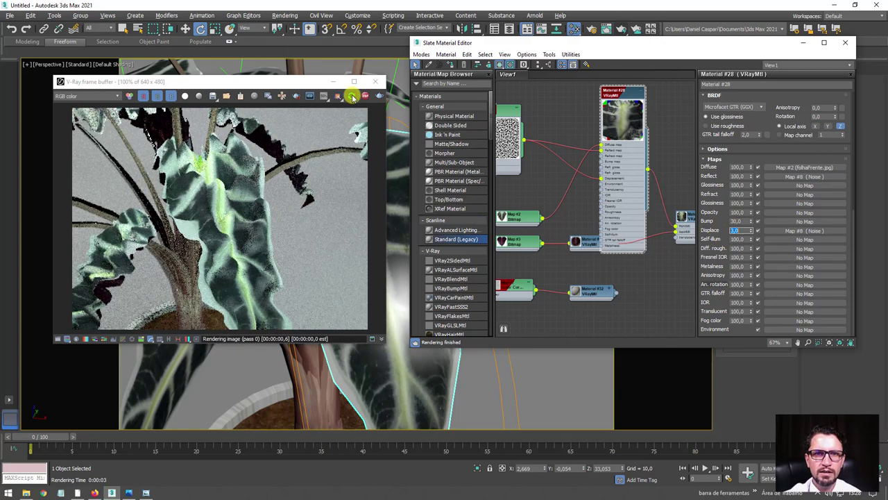
Step: Close Slate and orbit out to view the whole potted plant
key("m")
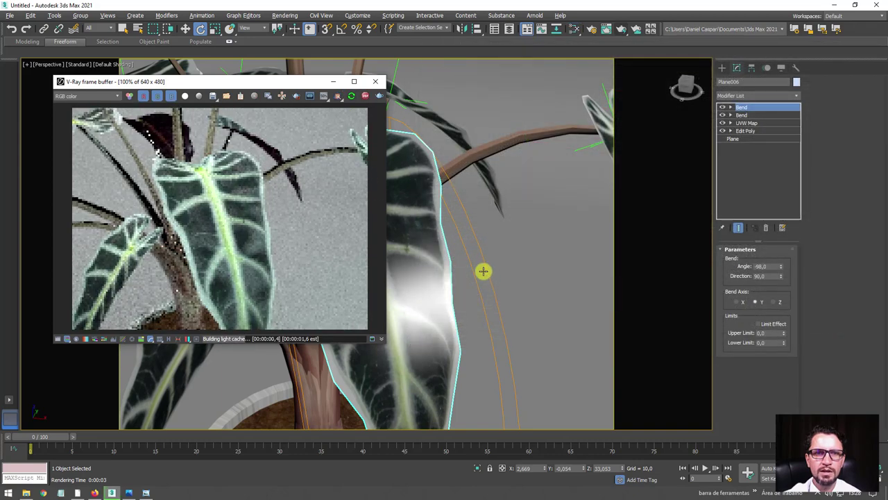
middle_click_drag(483, 270, 376, 307, "alt")
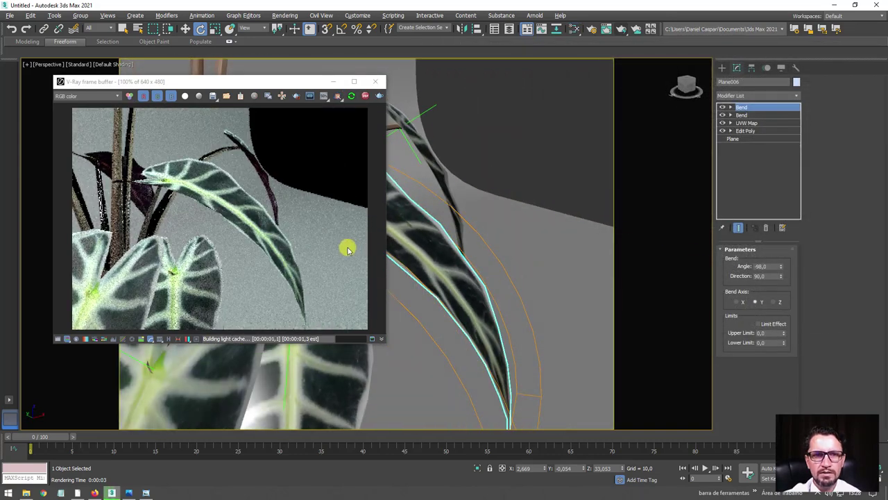
mouse_move(349, 250)
middle_mouse_down("alt")
mouse_move(522, 275)
mouse_move(294, 256)
middle_mouse_up("alt")
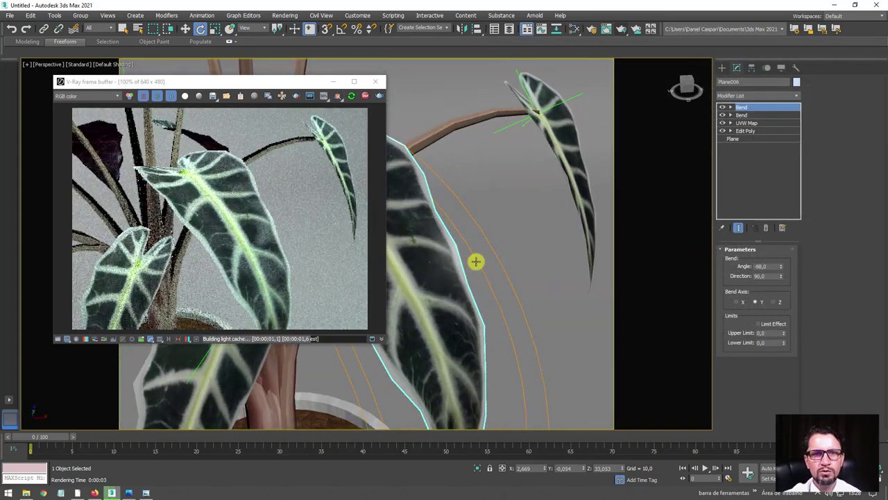
scroll(452, 254, "down", 5)
mouse_move(453, 252)
middle_mouse_down("alt")
mouse_move(488, 278)
mouse_move(502, 252)
mouse_move(474, 303)
mouse_move(391, 224)
mouse_move(419, 283)
middle_mouse_up("alt")
scroll(432, 289, "up", 3)
scroll(445, 278, "up", 3)
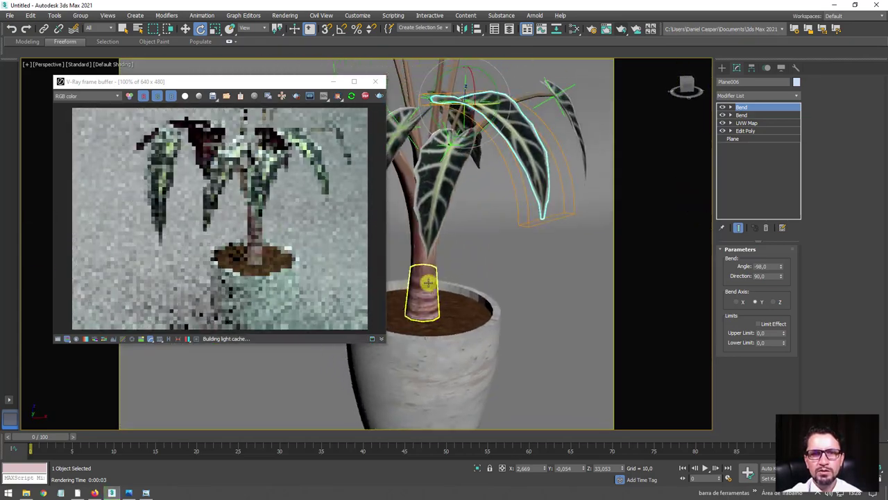
left_click(578, 30)
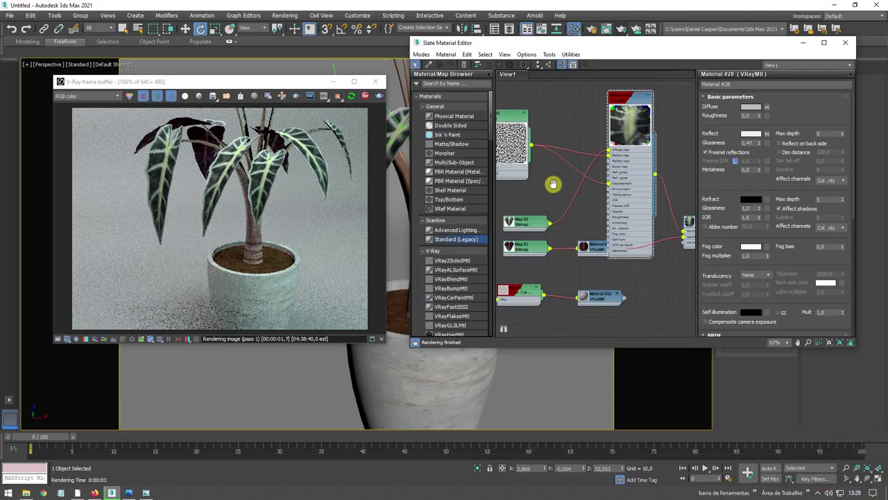
middle_click_drag(553, 184, 583, 122)
mouse_move(565, 182)
middle_mouse_down()
mouse_move(632, 166)
mouse_move(644, 178)
middle_mouse_up()
mouse_move(585, 221)
middle_mouse_down()
mouse_move(587, 234)
mouse_move(557, 198)
mouse_move(598, 218)
mouse_move(536, 298)
middle_mouse_up()
scroll(533, 271, "up", 2)
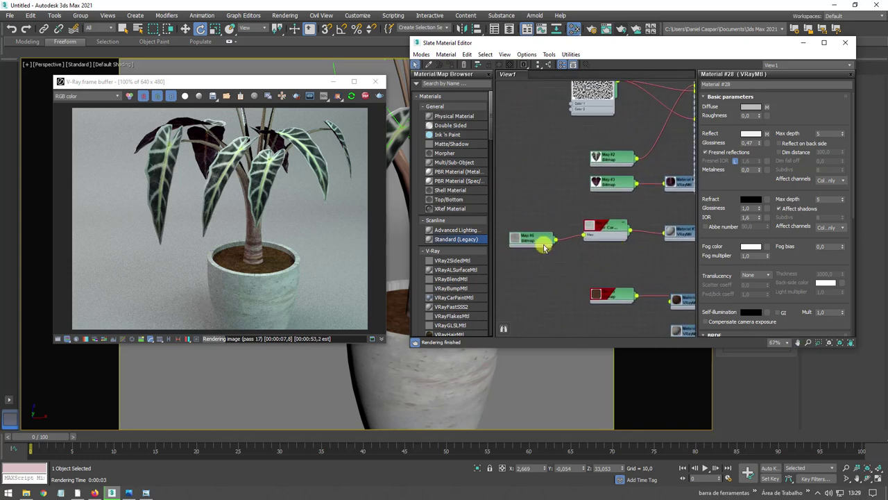
scroll(527, 236, "up", 1)
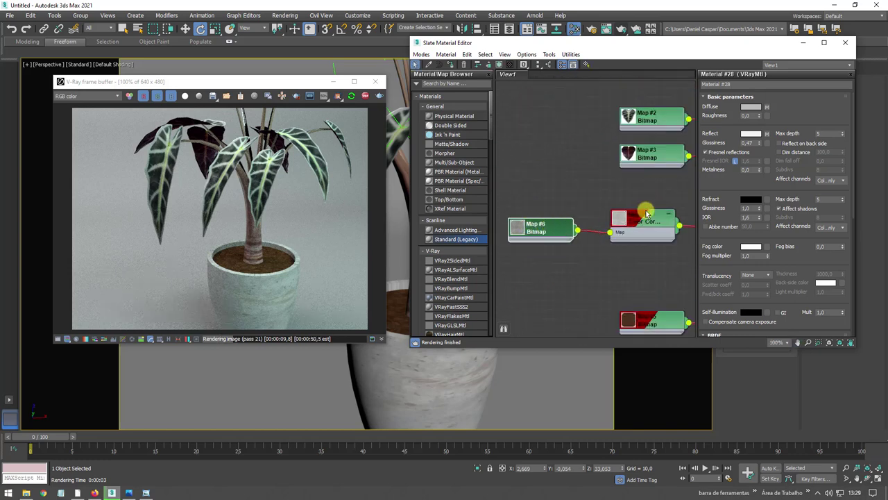
middle_click_drag(646, 211, 548, 241)
scroll(548, 241, "down", 1)
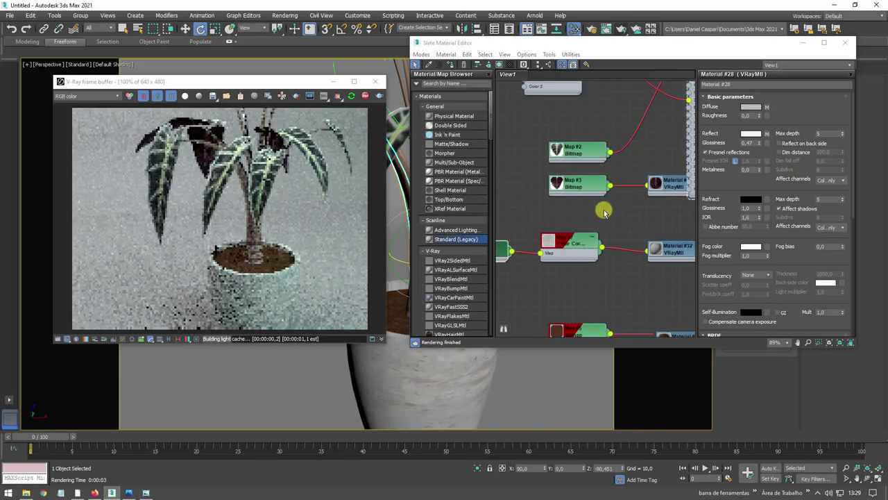
scroll(555, 256, "down", 3)
scroll(585, 252, "down", 3)
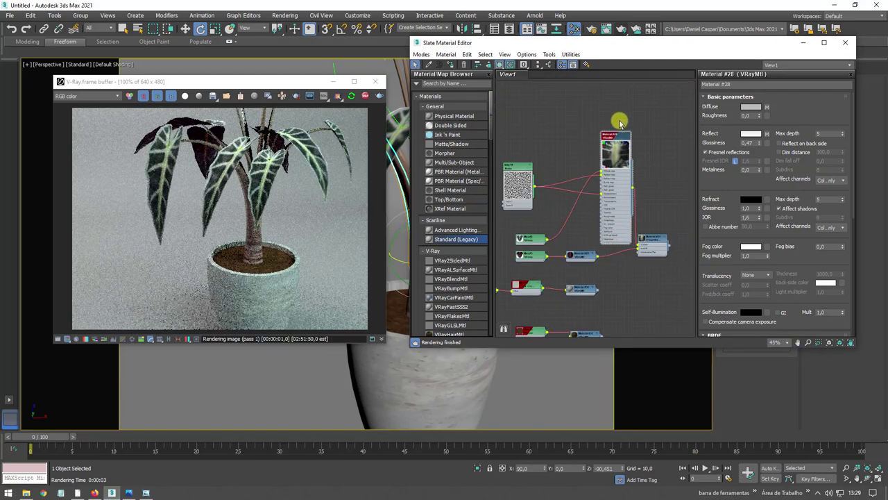
scroll(599, 257, "up", 5)
middle_click_drag(648, 264, 689, 241)
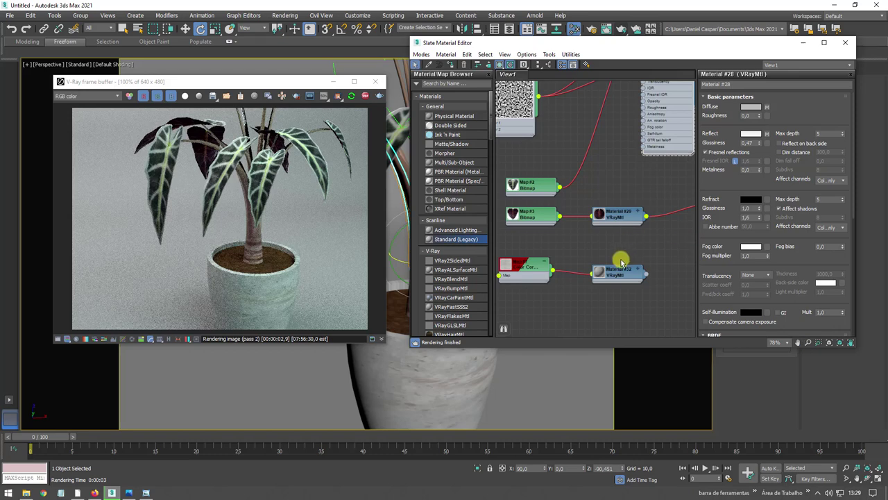
mouse_move(621, 263)
middle_mouse_down()
mouse_move(646, 185)
mouse_move(650, 198)
mouse_move(589, 234)
mouse_move(682, 273)
middle_mouse_up()
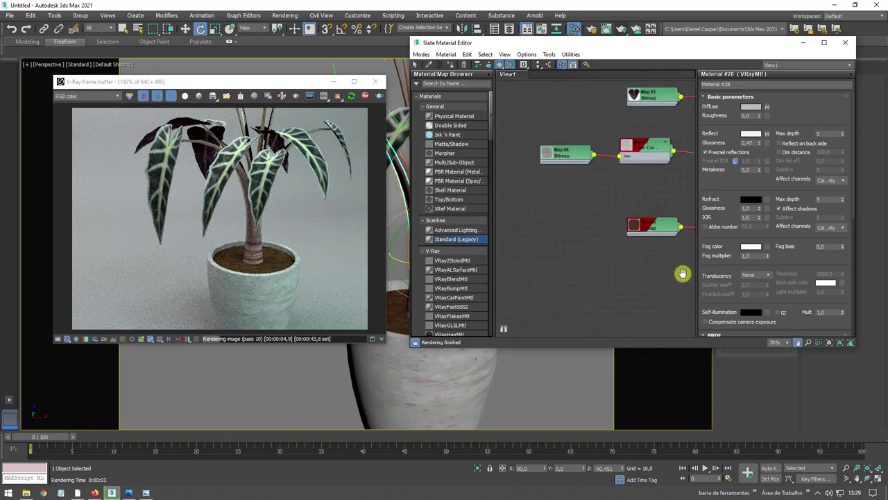
scroll(648, 264, "down", 2)
scroll(648, 263, "down", 1)
Step: Add a Physical Material node, then delete it again
left_click(430, 64)
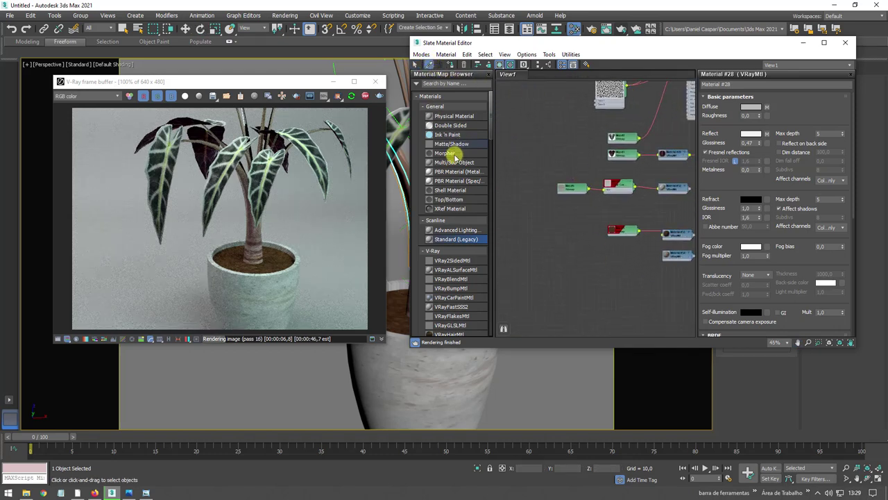
left_click(402, 179)
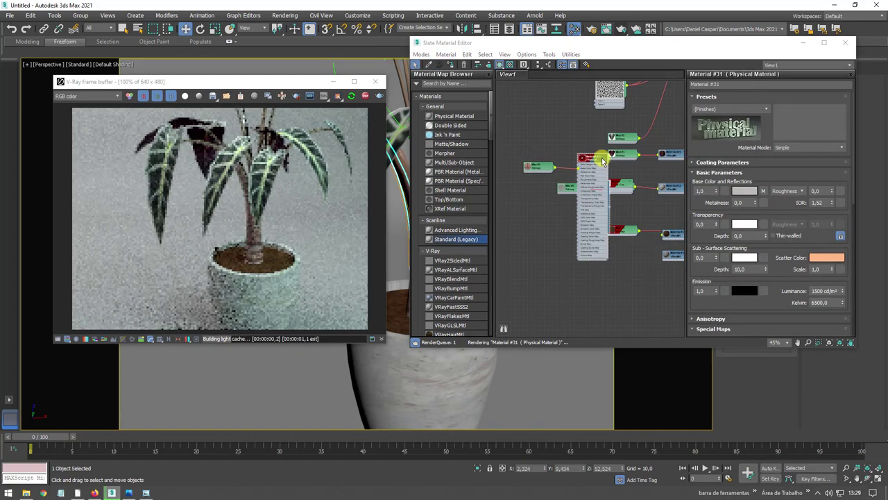
left_click_drag(539, 167, 528, 261)
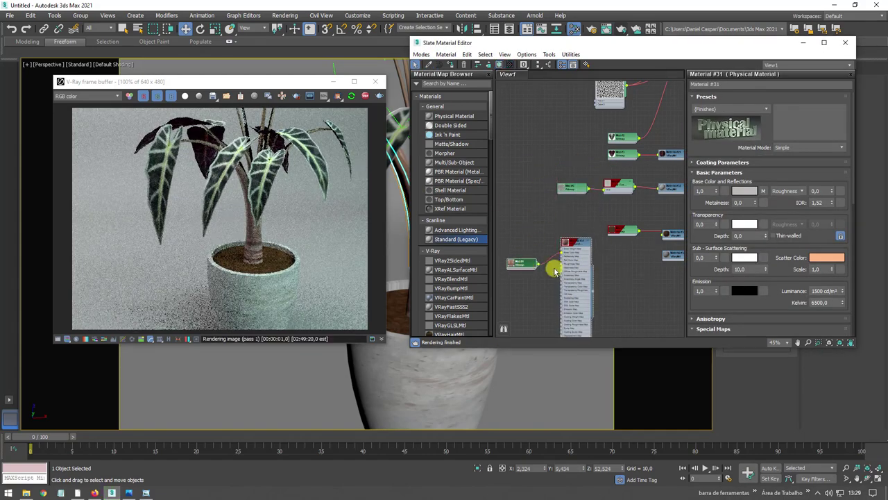
scroll(555, 263, "up", 2)
scroll(576, 194, "up", 2)
mouse_move(598, 183)
left_mouse_down()
mouse_move(612, 208)
mouse_move(614, 200)
left_mouse_up()
key("Delete")
mouse_move(530, 218)
middle_mouse_down()
mouse_move(589, 215)
mouse_move(563, 204)
middle_mouse_up()
scroll(555, 184, "down", 5)
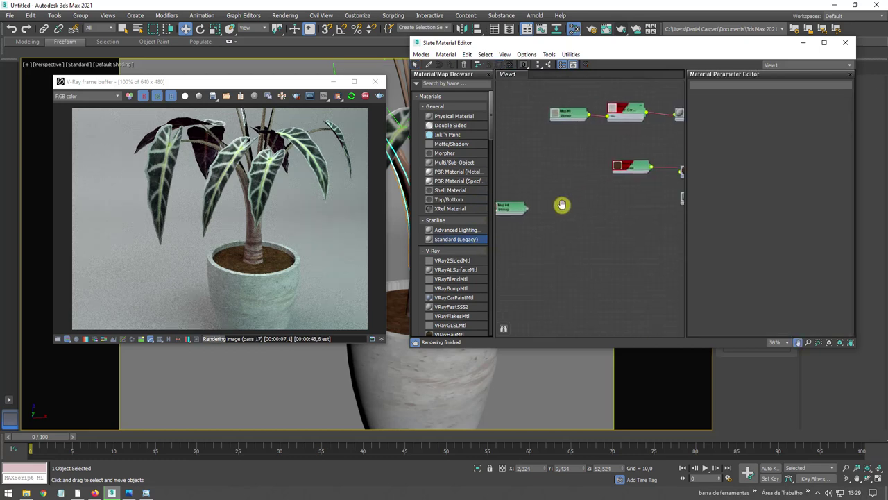
scroll(623, 252, "down", 2)
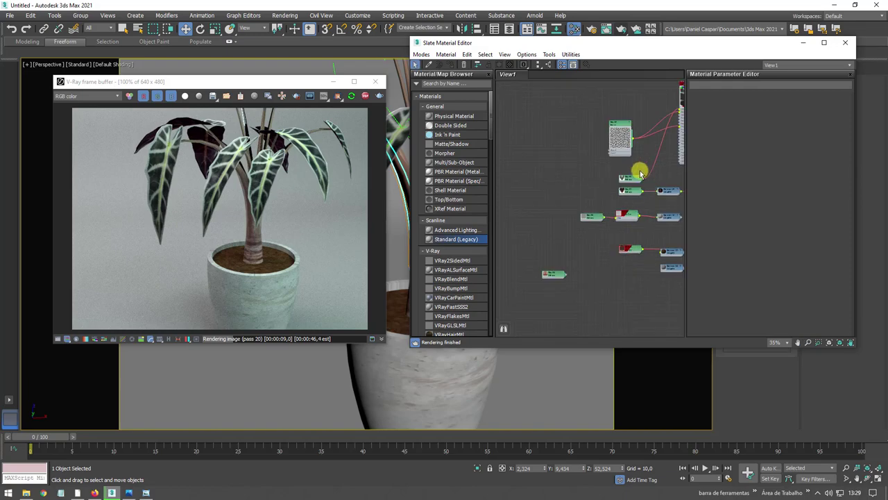
Step: Create VRayMtl Material #36 from the bitmap output and open its parameters
left_click_drag(657, 95, 572, 274)
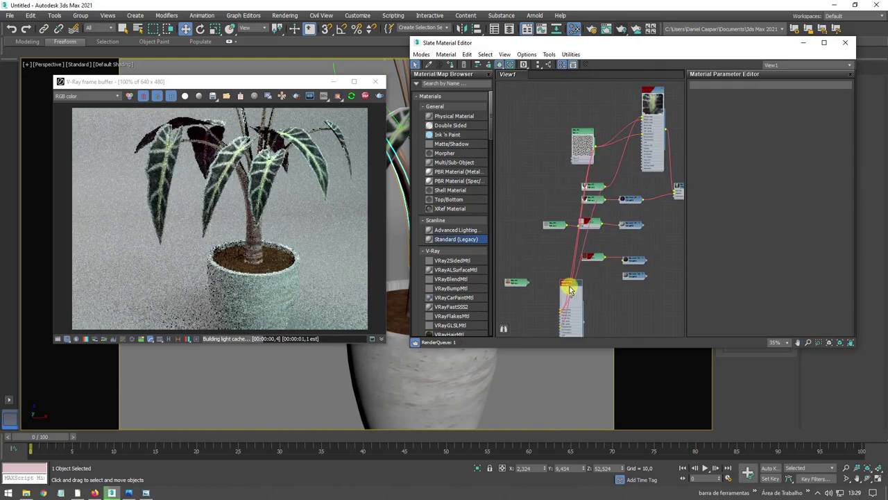
double_click(572, 274)
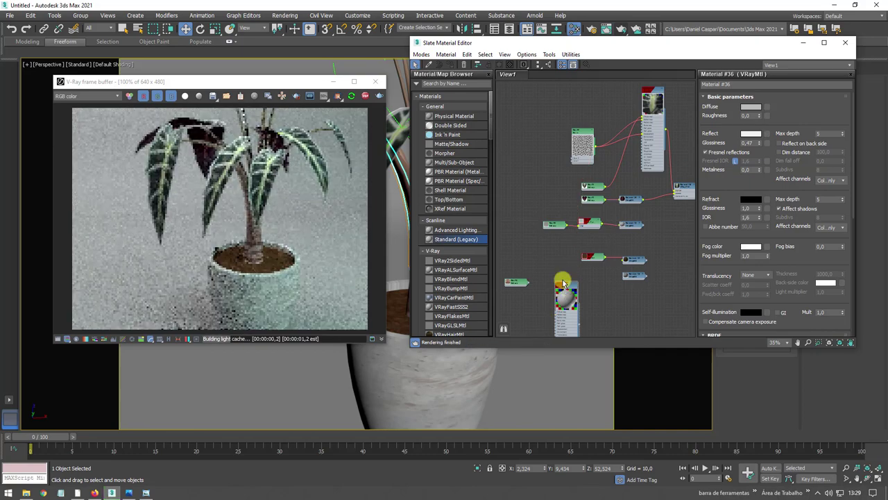
scroll(517, 281, "up", 4)
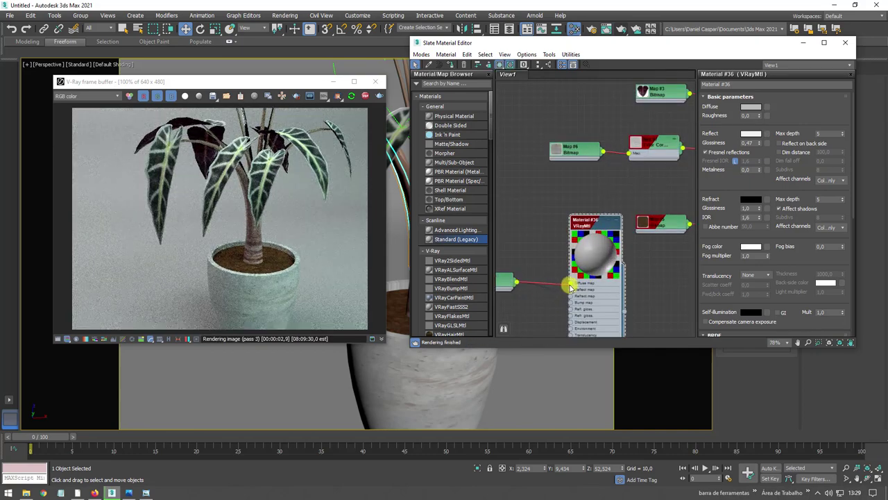
left_click_drag(572, 223, 565, 251)
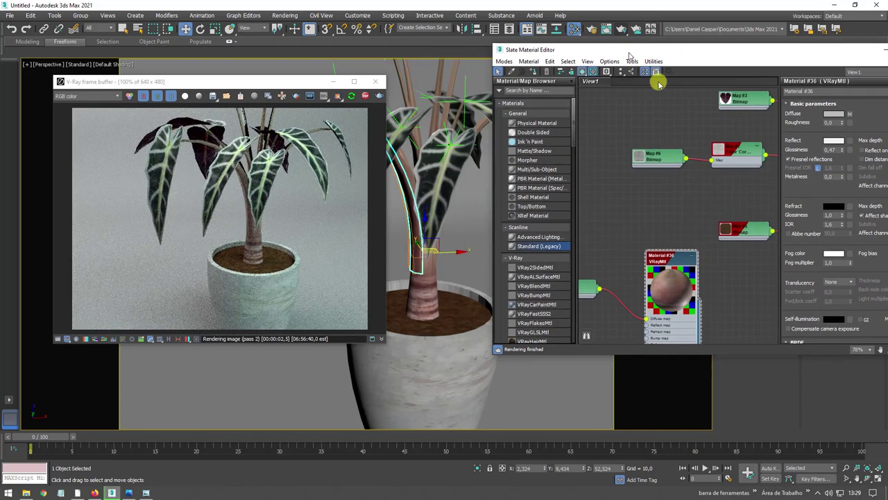
left_click_drag(548, 43, 643, 54)
left_click_drag(684, 263, 683, 256)
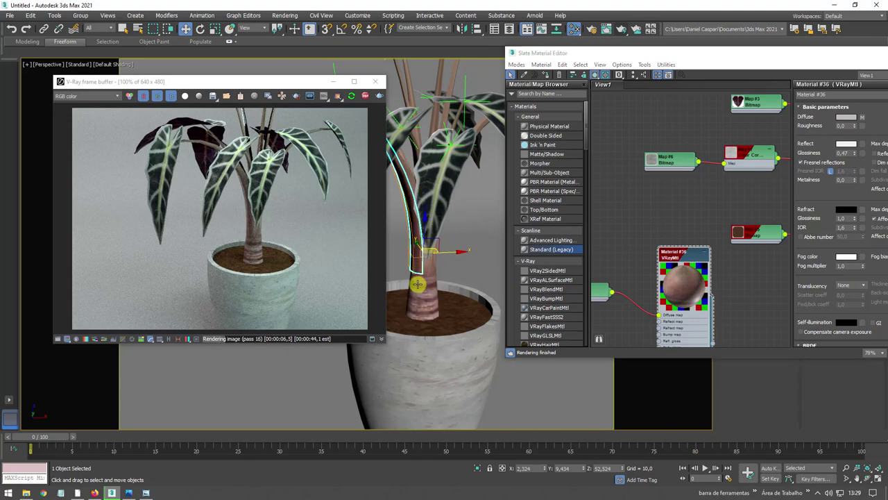
mouse_move(421, 284)
middle_mouse_down("alt")
mouse_move(412, 282)
mouse_move(464, 264)
middle_mouse_up("alt")
Step: In wireframe view, assign Material #36 to the selected stems and close Slate
key("F3")
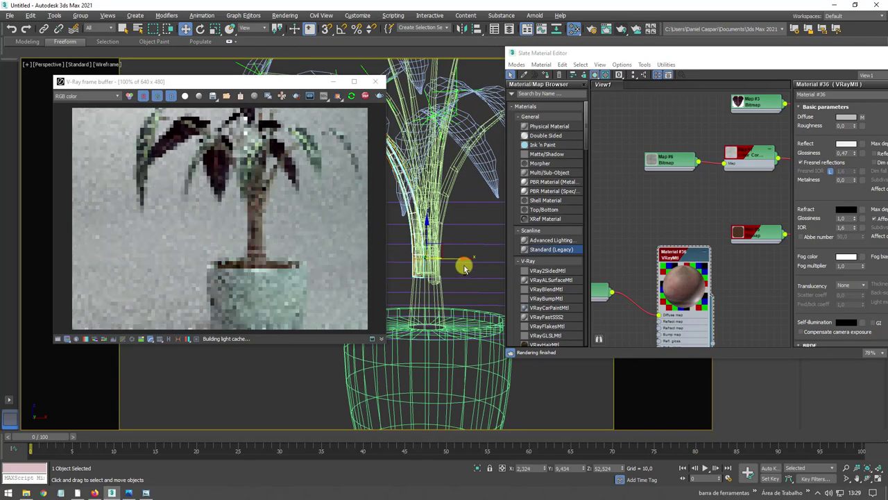
left_click(409, 256)
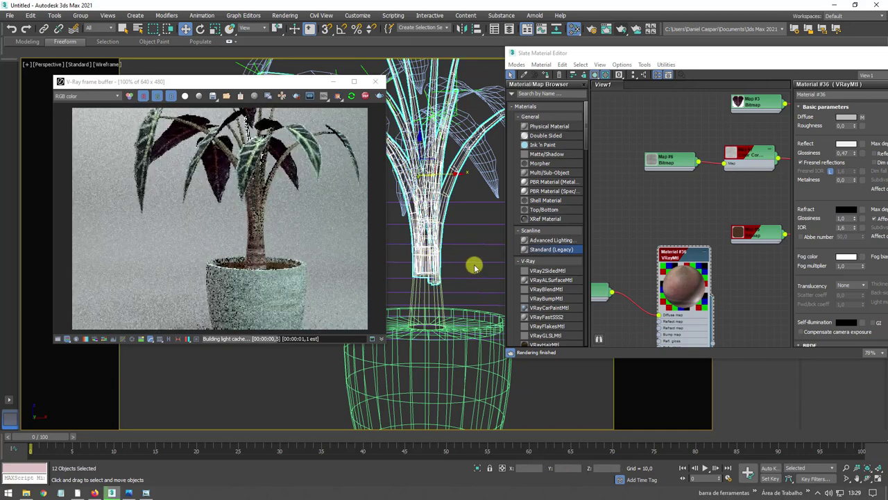
right_click(680, 262)
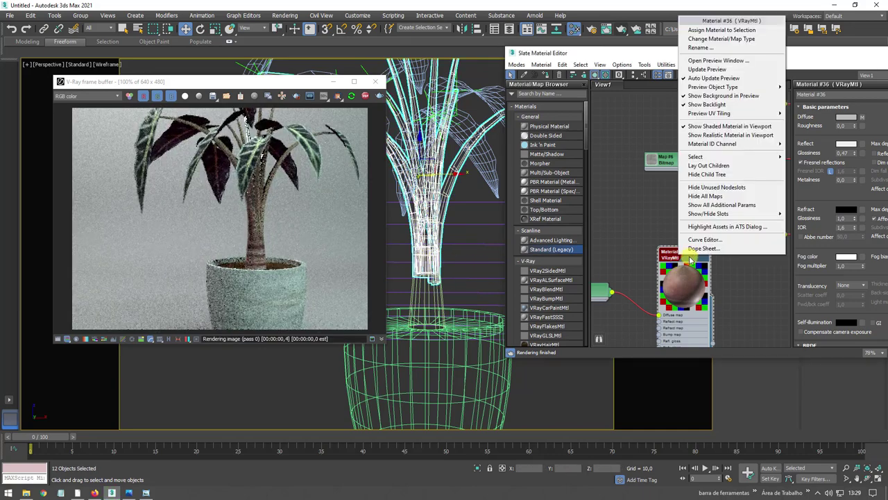
left_click(714, 27)
left_click_drag(783, 56, 656, 67)
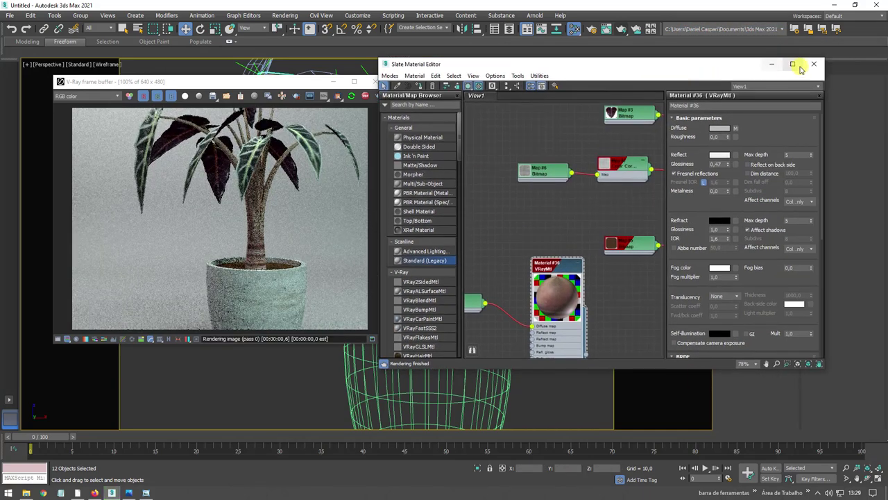
key("m")
scroll(486, 301, "down", 3)
Step: Frame the set, select VRayLight001 and move it down toward the plant
scroll(486, 304, "up", 3)
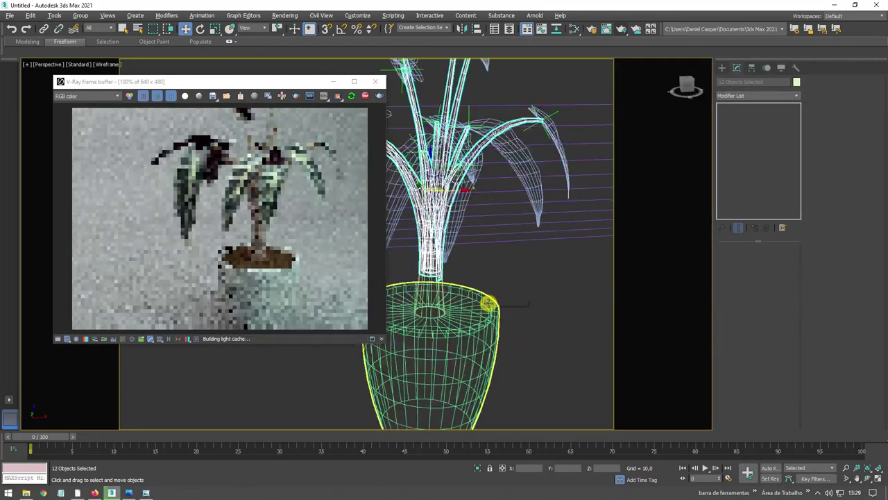
scroll(486, 257, "up", 2)
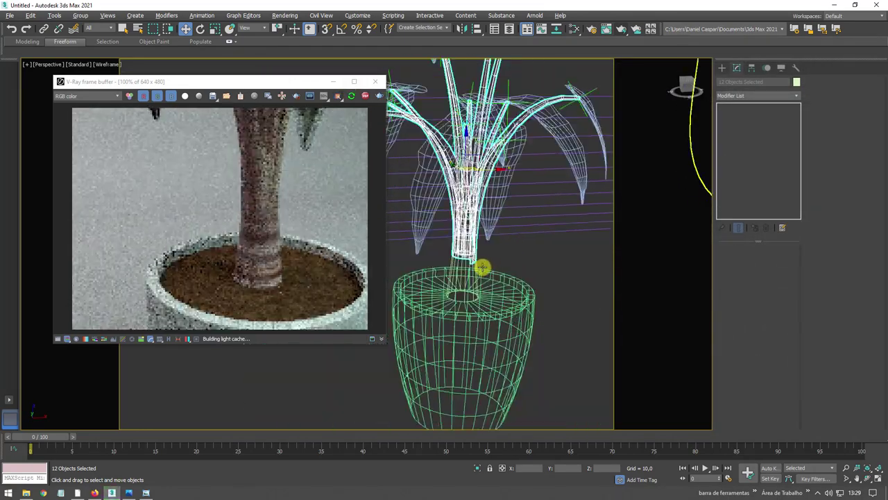
scroll(480, 266, "down", 4)
scroll(456, 246, "down", 1)
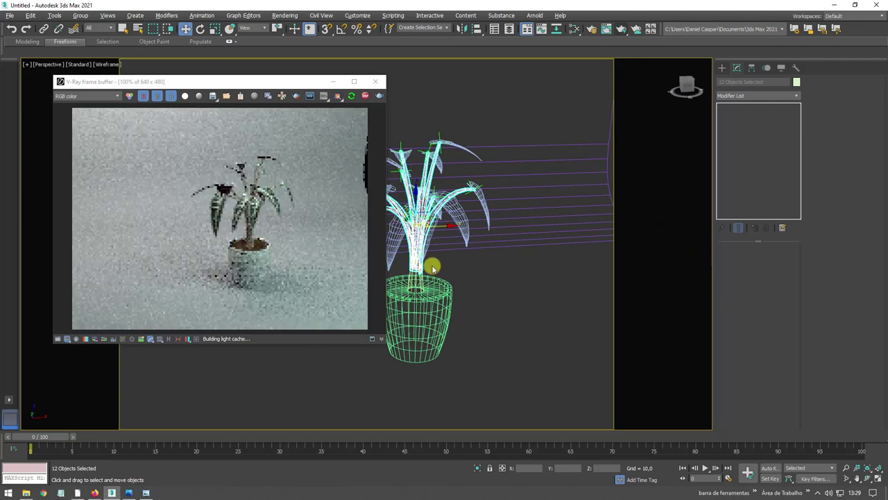
scroll(430, 264, "up", 2)
scroll(446, 287, "down", 2)
scroll(462, 282, "up", 4)
middle_click_drag(462, 281, 402, 279)
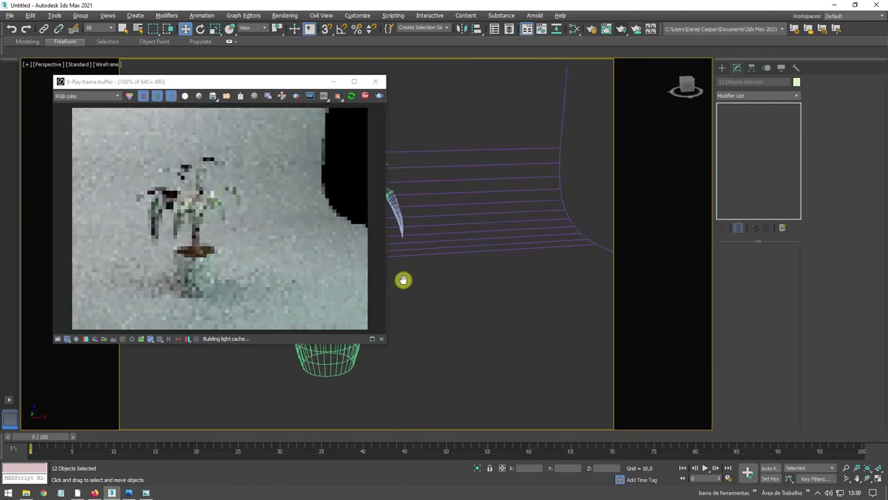
mouse_move(461, 204)
middle_mouse_down()
mouse_move(462, 228)
mouse_move(476, 215)
mouse_move(486, 227)
mouse_move(588, 202)
middle_mouse_up()
scroll(477, 214, "down", 4)
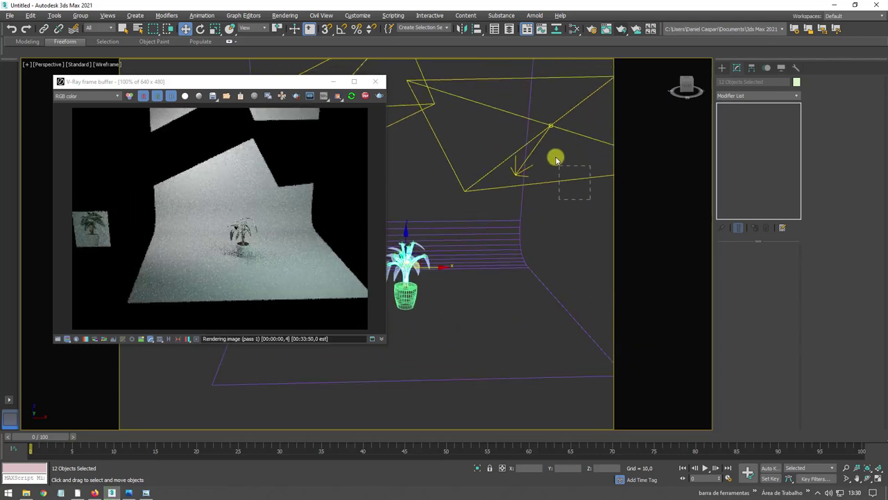
left_click_drag(563, 169, 558, 164)
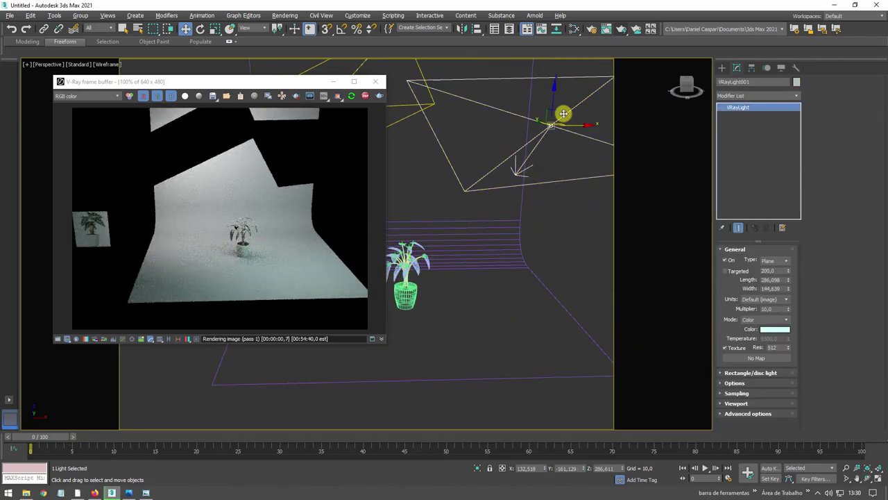
mouse_move(563, 113)
left_mouse_down()
mouse_move(563, 215)
mouse_move(480, 254)
left_mouse_up()
Step: Tilt VRayLight001 toward the plant and raise its Multiplier from 10 to 26
key("e")
scroll(476, 264, "up", 5)
middle_click_drag(476, 264, 502, 257, "alt")
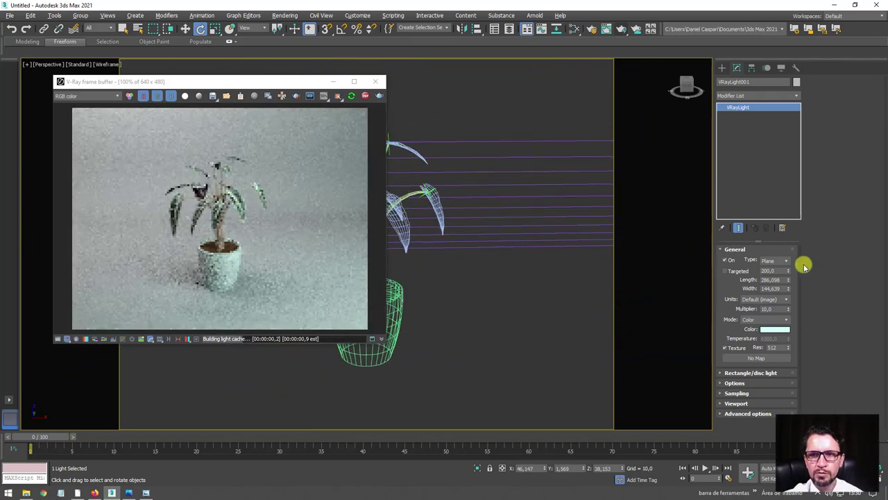
left_click_drag(789, 312, 788, 303)
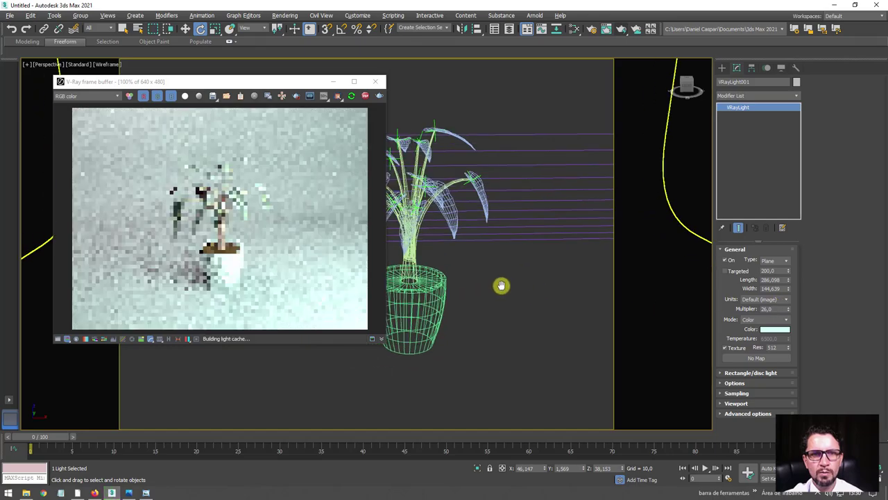
scroll(501, 285, "up", 2)
scroll(485, 275, "up", 2)
scroll(511, 297, "up", 2)
mouse_move(511, 296)
middle_mouse_down("alt")
mouse_move(440, 222)
mouse_move(446, 260)
mouse_move(466, 283)
mouse_move(465, 308)
middle_mouse_up("alt")
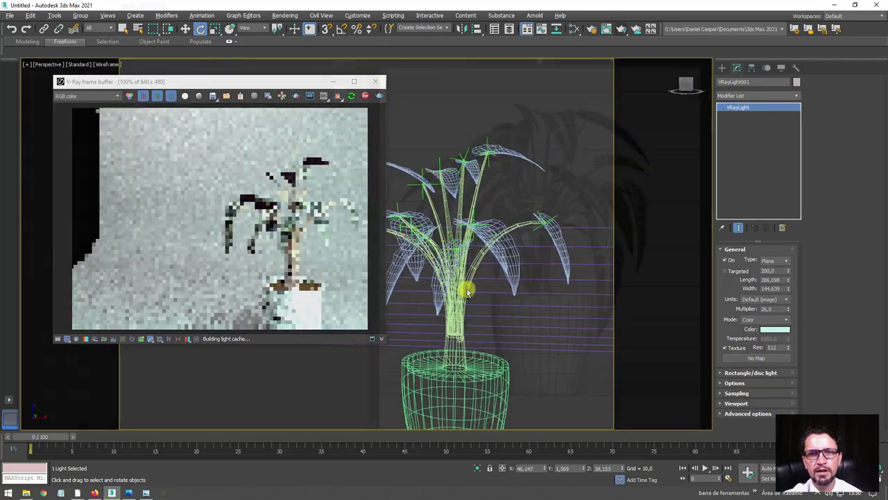